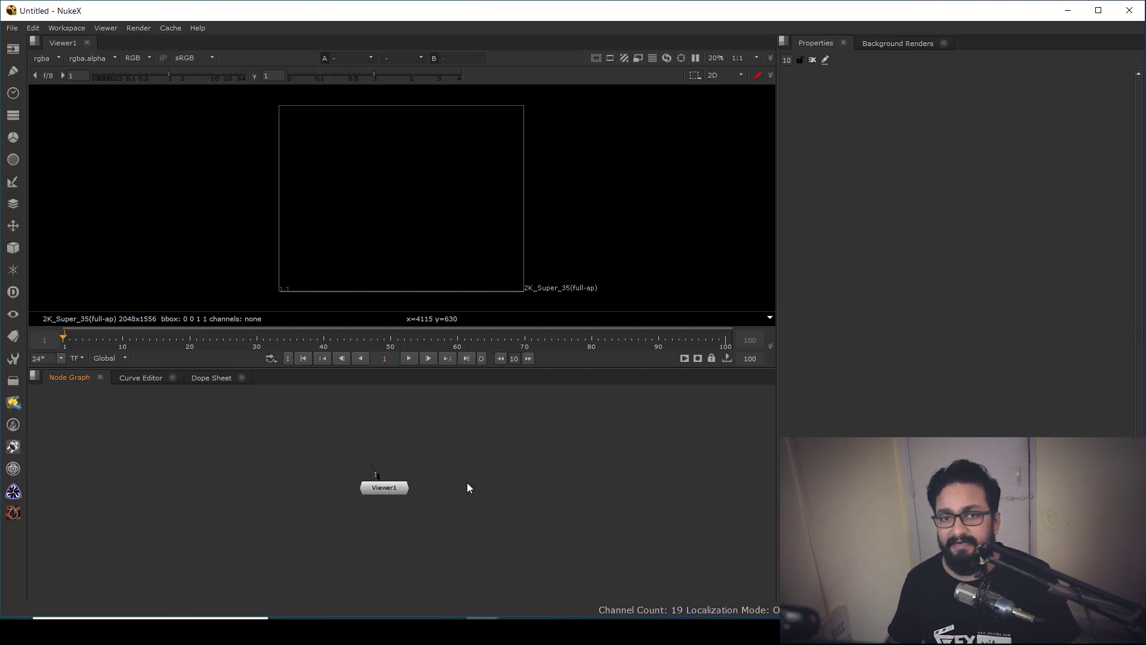
# Add a Sphere geometry node to the node graph beside the viewer node.
pyautogui.moveTo(371, 513); pyautogui.dragTo(345, 507, button='middle')
pyautogui.press('Tab')
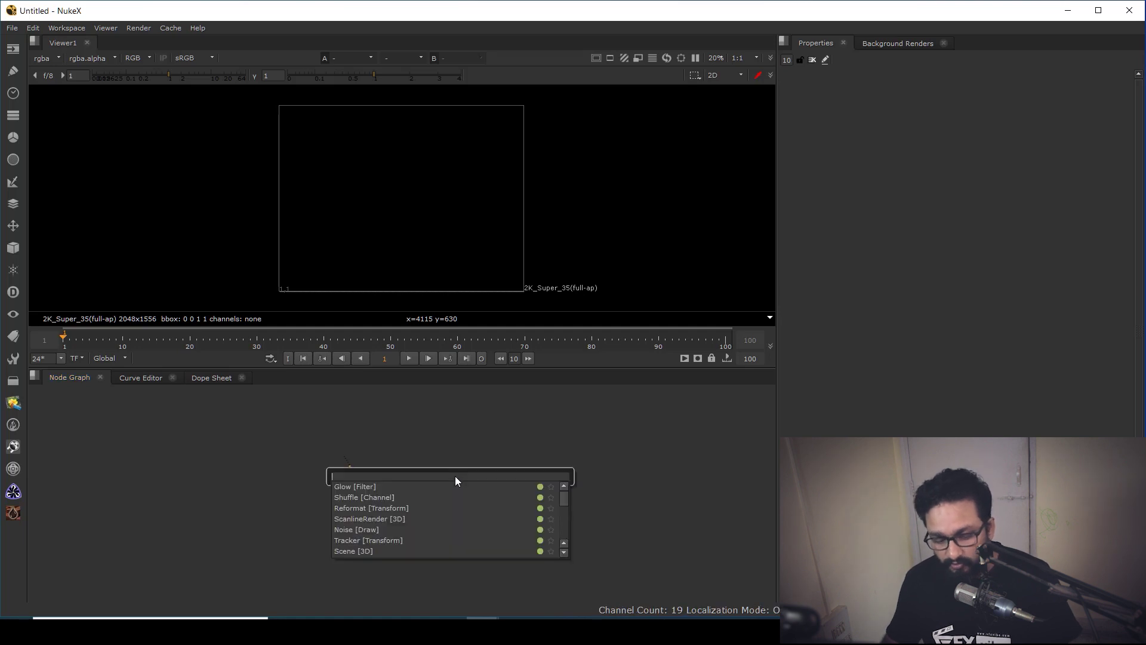
pyautogui.write('spher')
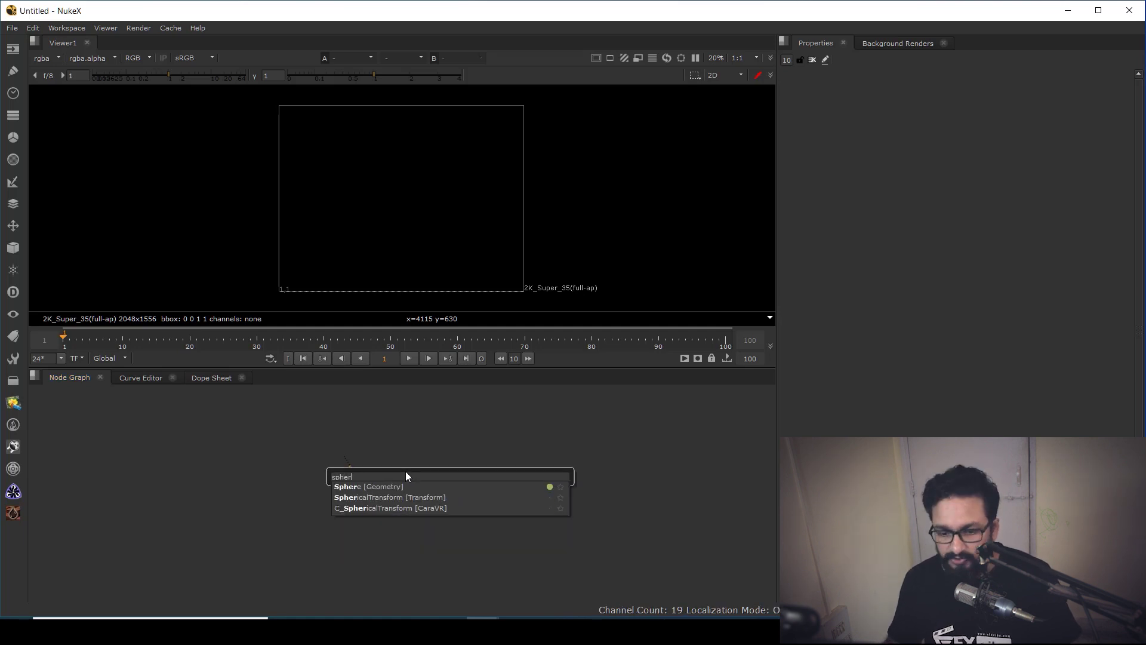
pyautogui.click(385, 487)
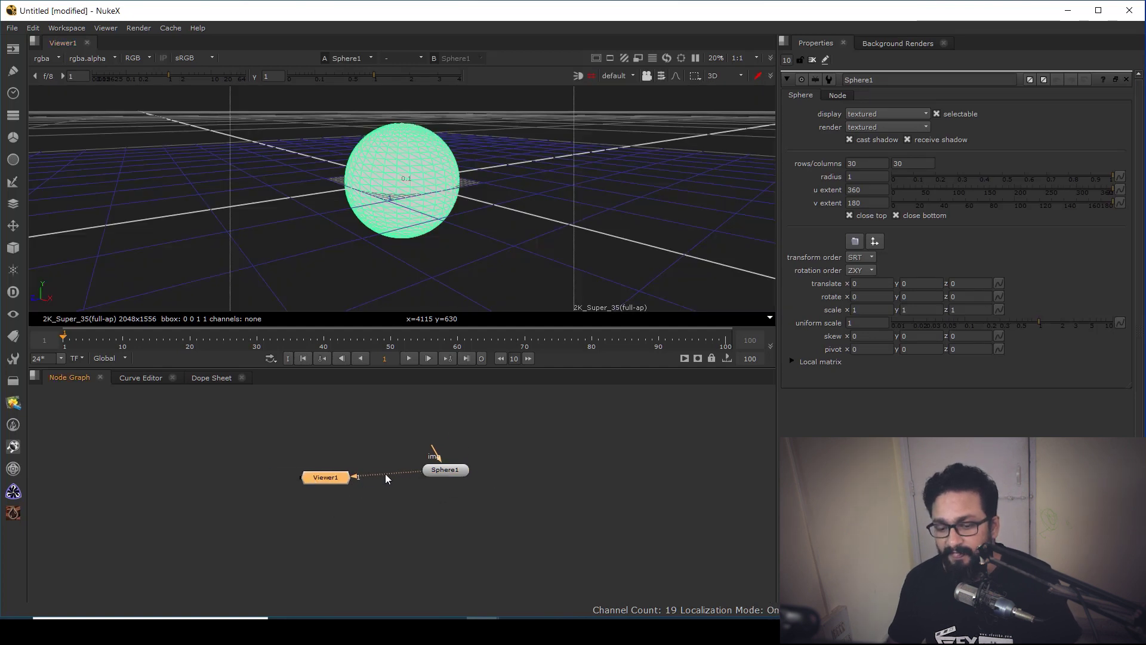
pyautogui.scroll(2, 418, 471)
pyautogui.click(471, 469)
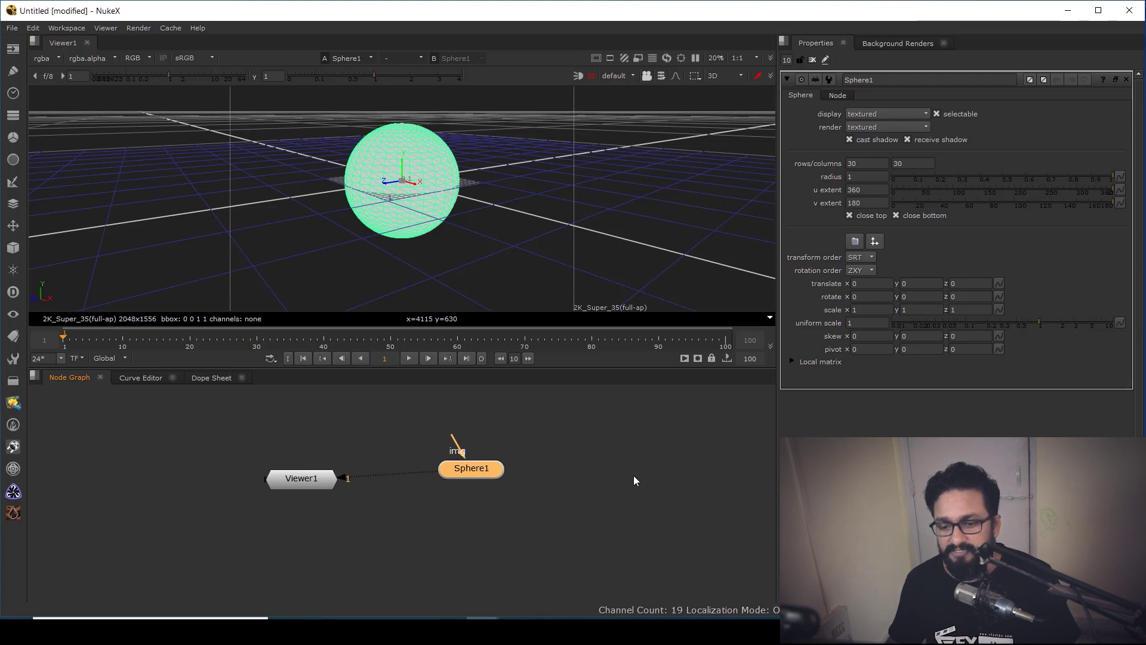
# Add a ParticleEmitter node as a separate, unconnected node near the sphere.
pyautogui.moveTo(550, 497); pyautogui.dragTo(528, 498, button='middle')
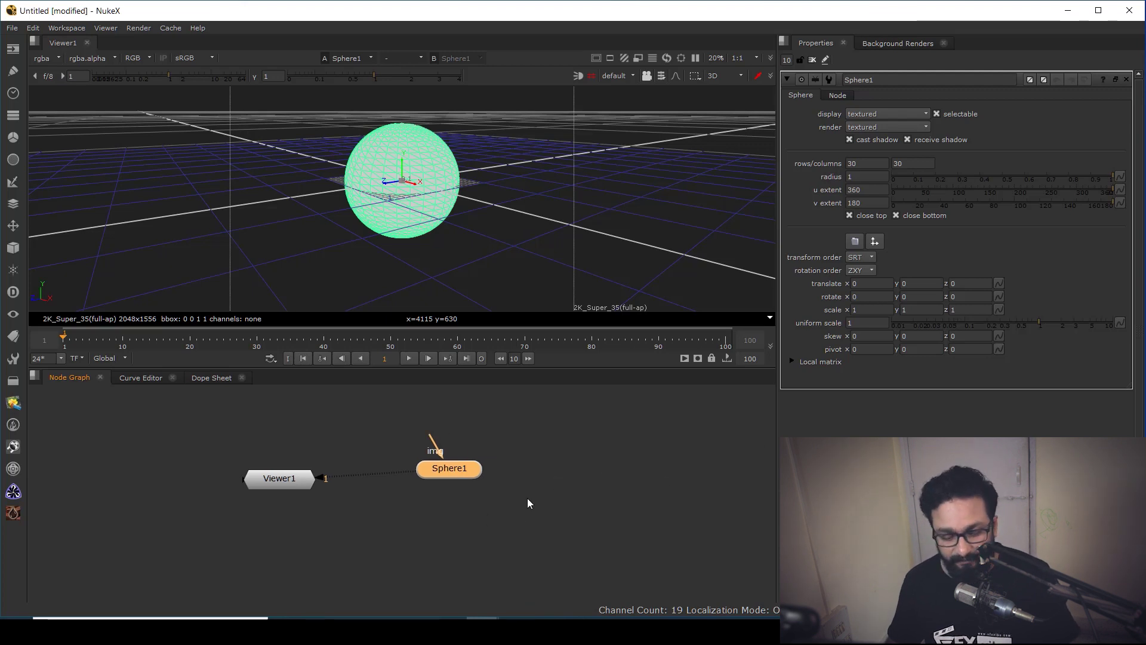
pyautogui.click(527, 496)
pyautogui.press('Tab')
pyautogui.write('emitt')
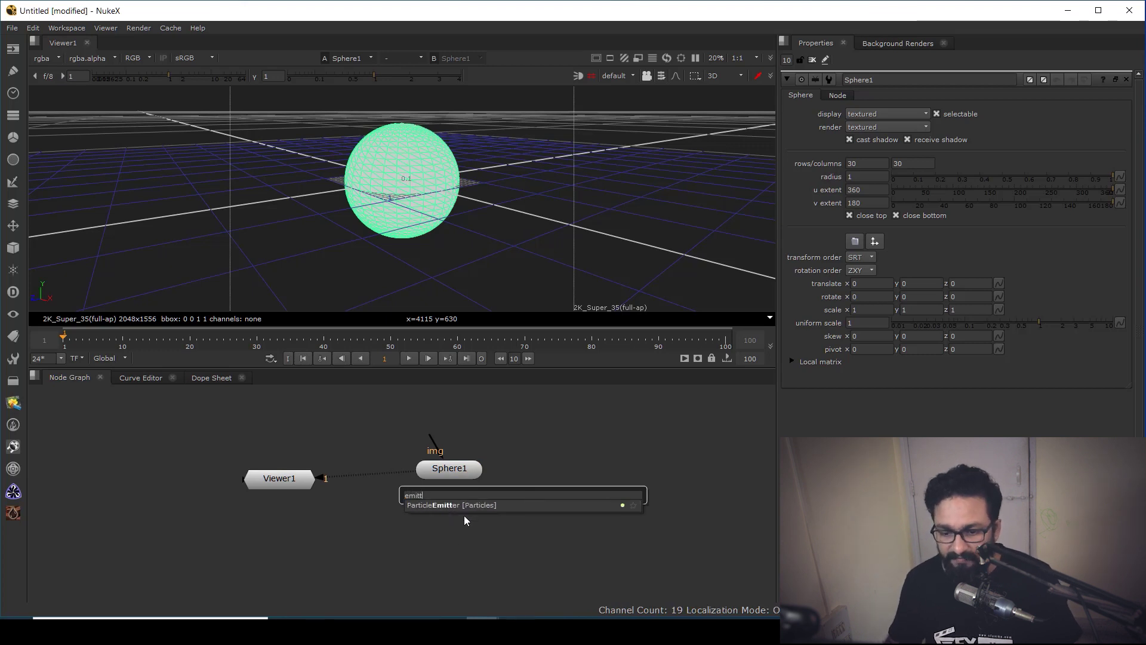
pyautogui.press('Return')
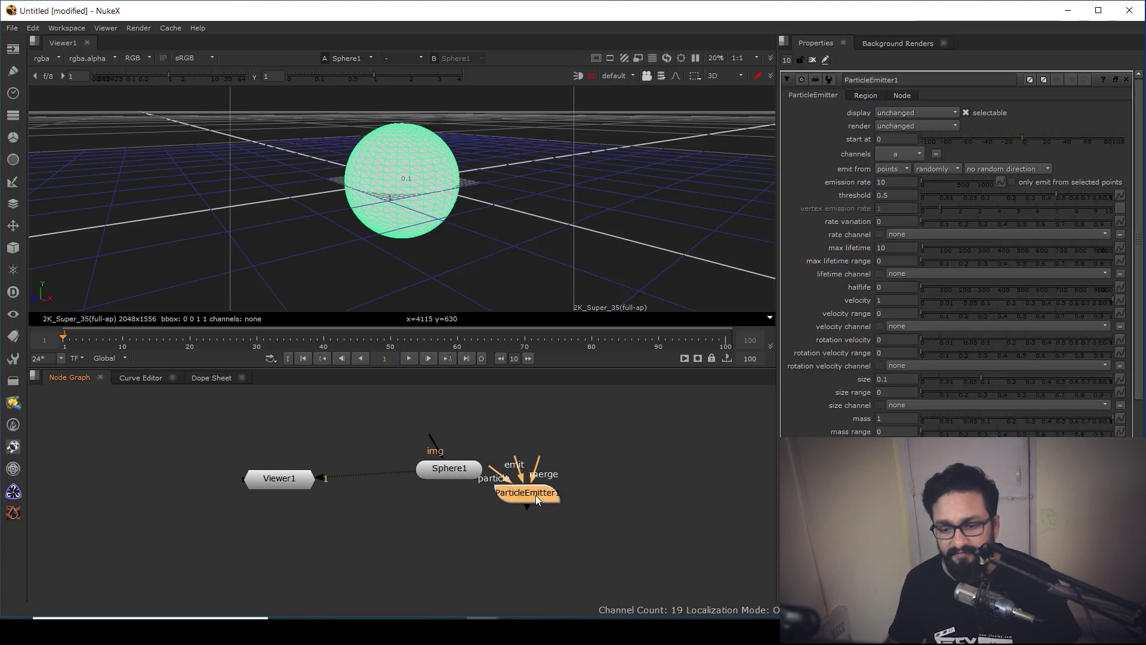
# Place the particle emitter below the sphere and connect its emit input to the Sphere node.
pyautogui.moveTo(532, 492); pyautogui.dragTo(519, 563, button='middle')
pyautogui.moveTo(518, 563); pyautogui.dragTo(446, 468)
pyautogui.moveTo(436, 538); pyautogui.dragTo(450, 386)
pyautogui.moveTo(436, 468); pyautogui.dragTo(440, 525)
pyautogui.moveTo(456, 435); pyautogui.dragTo(447, 486, button='middle')
pyautogui.moveTo(440, 438); pyautogui.dragTo(436, 470)
pyautogui.moveTo(418, 510); pyautogui.dragTo(440, 470)
# Show the particle emitter in the viewer and play the animation to see the emission around the sphere.
pyautogui.click(443, 574)
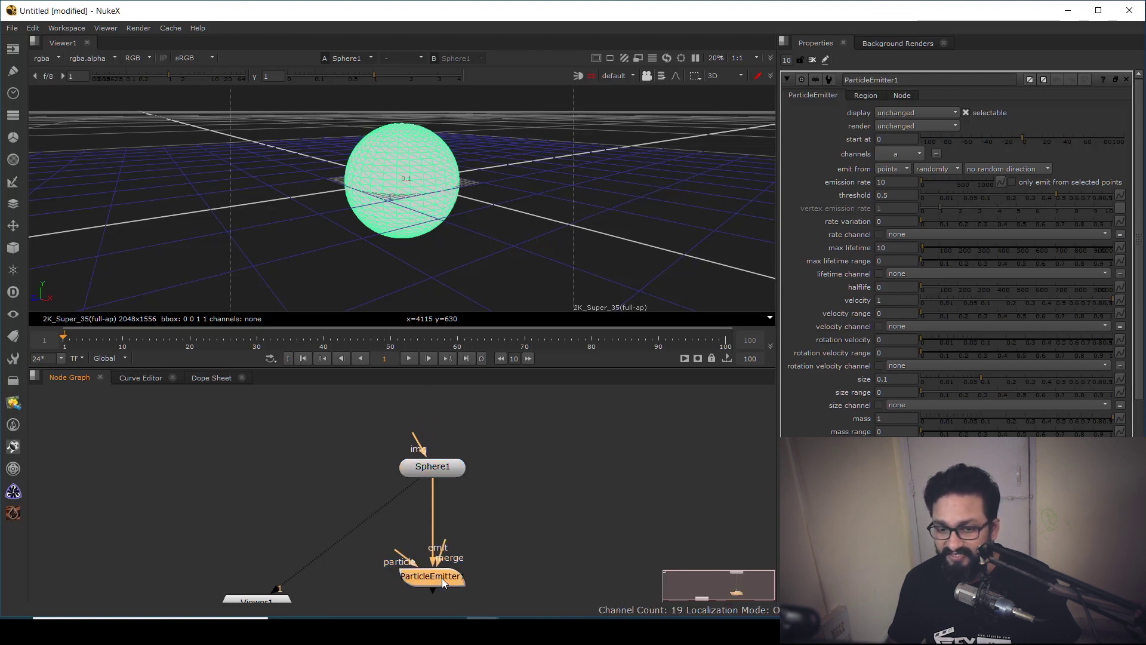
pyautogui.press('1')
pyautogui.scroll(-5, 436, 237)
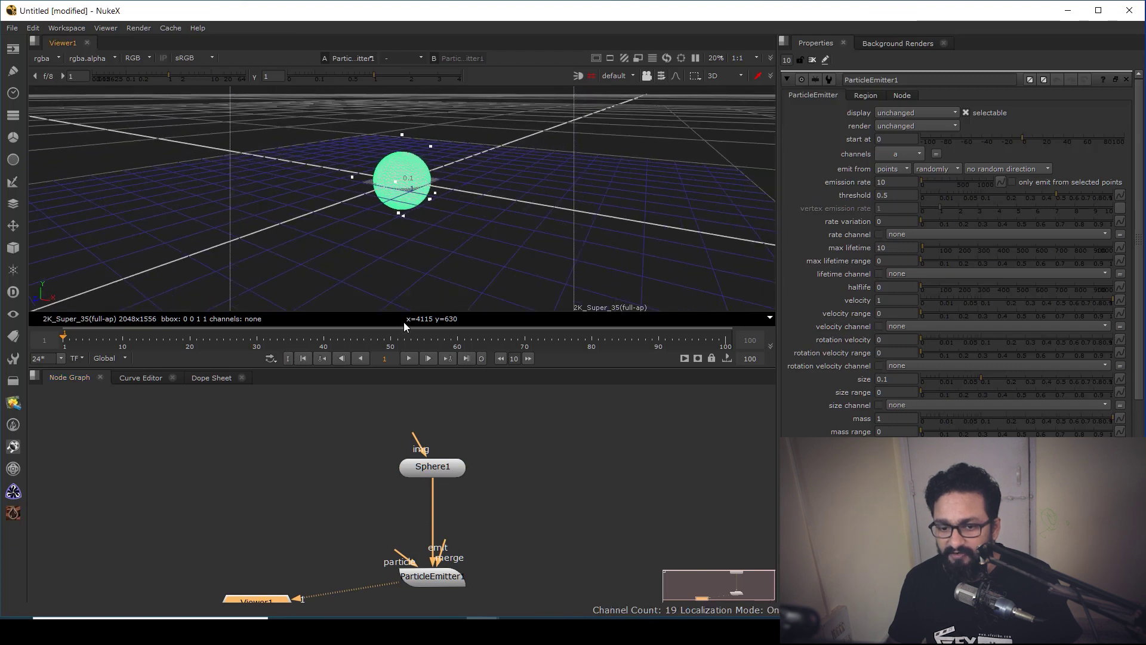
pyautogui.click(408, 359)
pyautogui.keyDown('ctrl'); pyautogui.moveTo(486, 263); pyautogui.dragTo(435, 209); pyautogui.keyUp('ctrl')
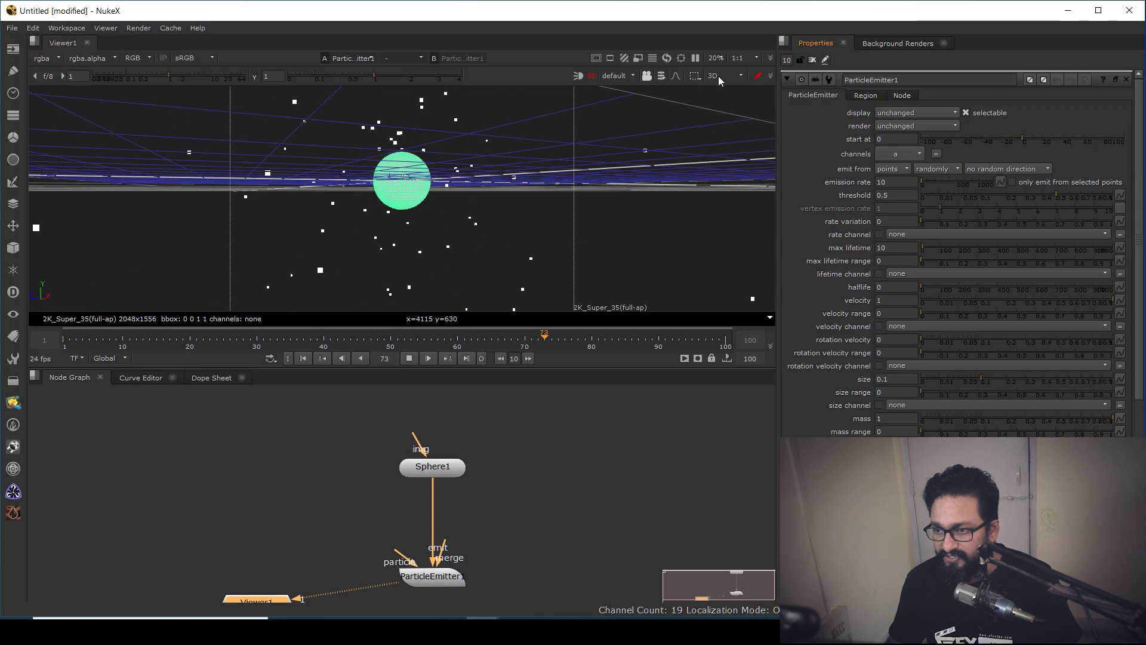
# Limit the number of open node property panels to 1.
pyautogui.click(786, 60)
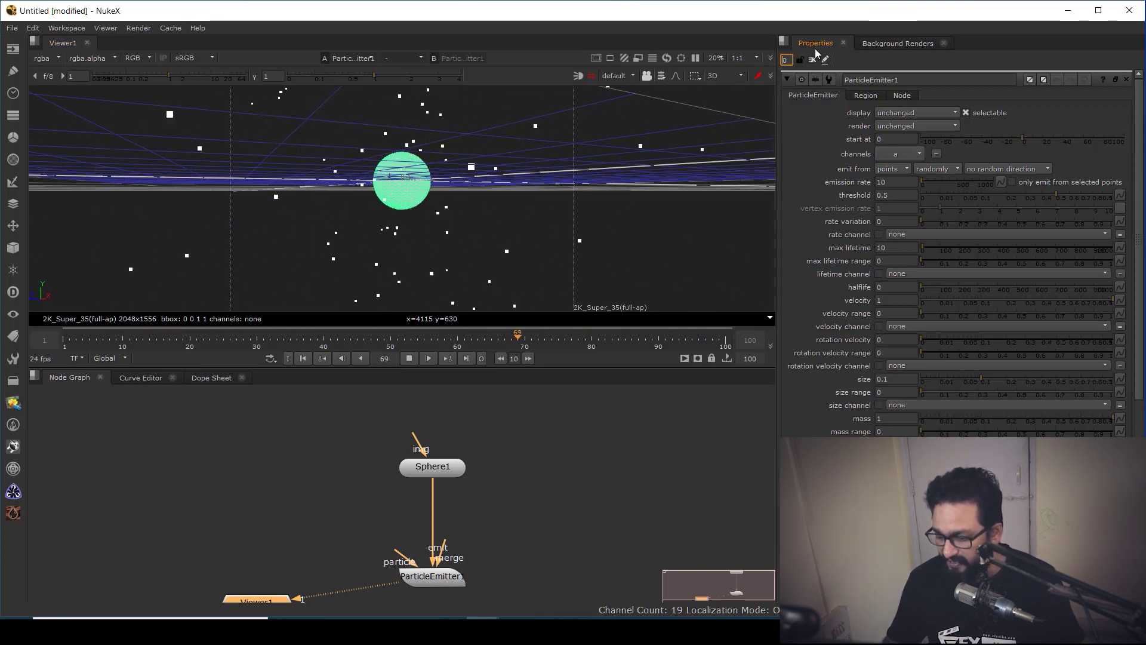
pyautogui.press('BackSpace')
pyautogui.press('Return')
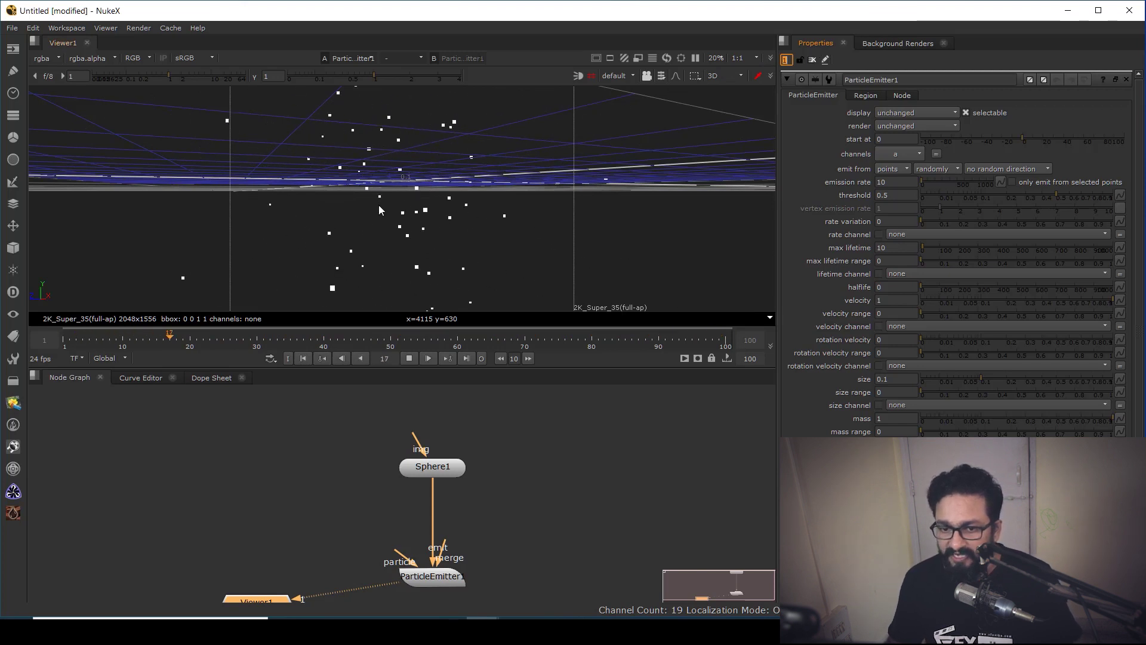
pyautogui.keyDown('ctrl'); pyautogui.moveTo(379, 209); pyautogui.dragTo(395, 252); pyautogui.keyUp('ctrl')
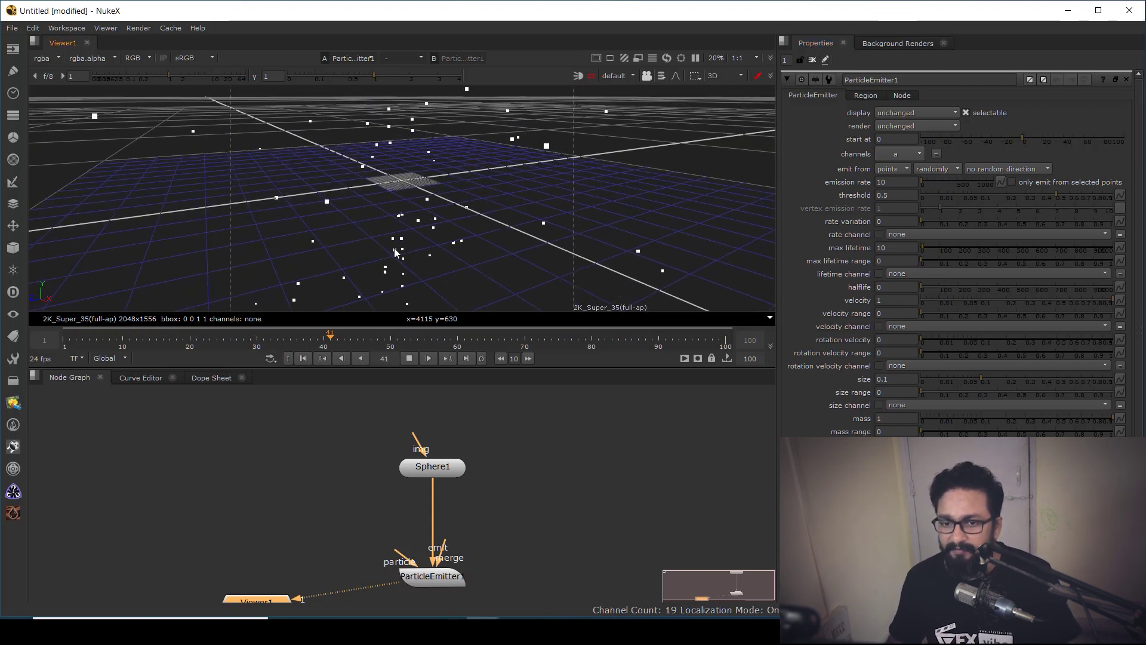
# Stop playback, check the sphere's mesh, and set the particle emitter to emit from faces.
pyautogui.click(411, 358)
pyautogui.doubleClick(451, 473)
pyautogui.keyDown('ctrl'); pyautogui.moveTo(448, 222); pyautogui.dragTo(413, 185); pyautogui.keyUp('ctrl')
pyautogui.scroll(5, 414, 189)
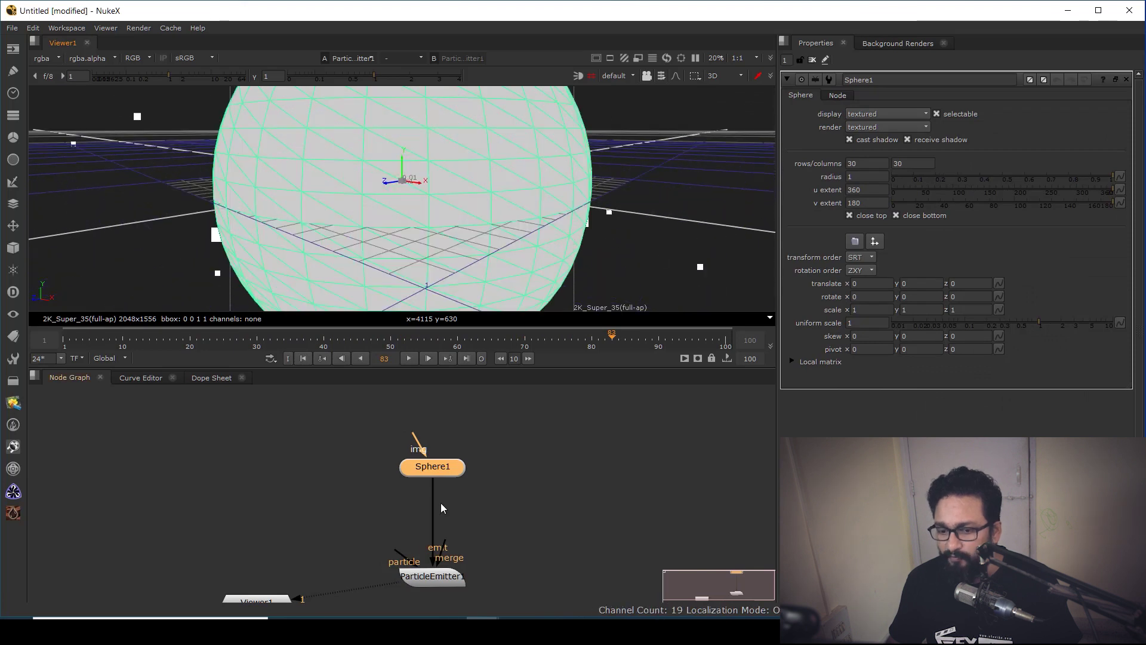
pyautogui.click(426, 580)
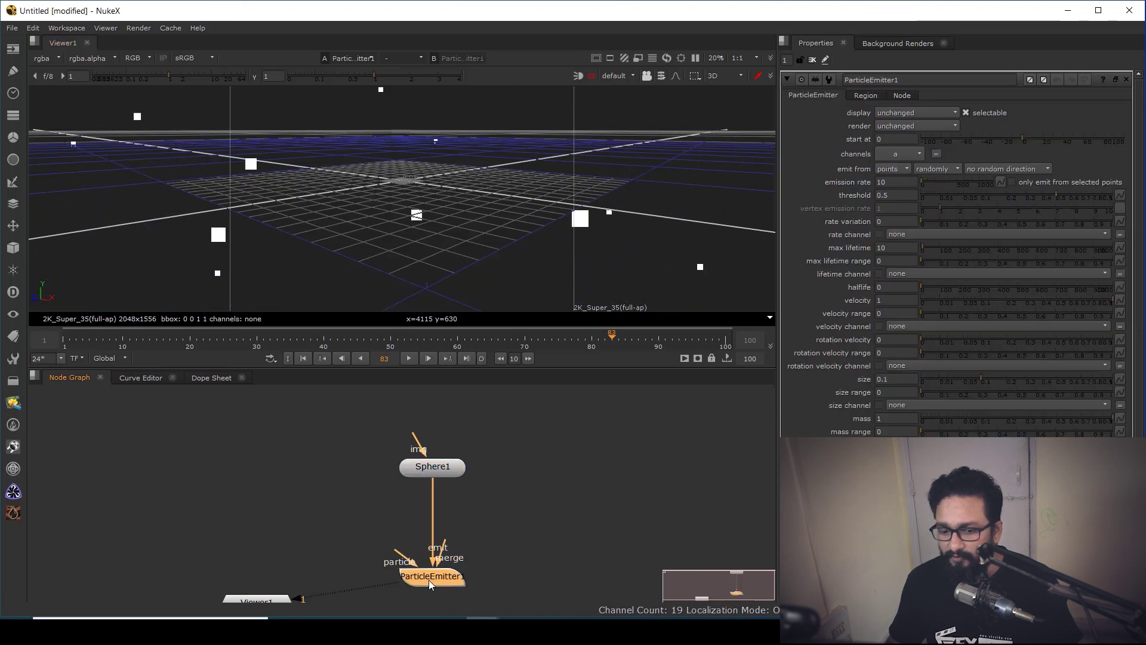
pyautogui.click(893, 168)
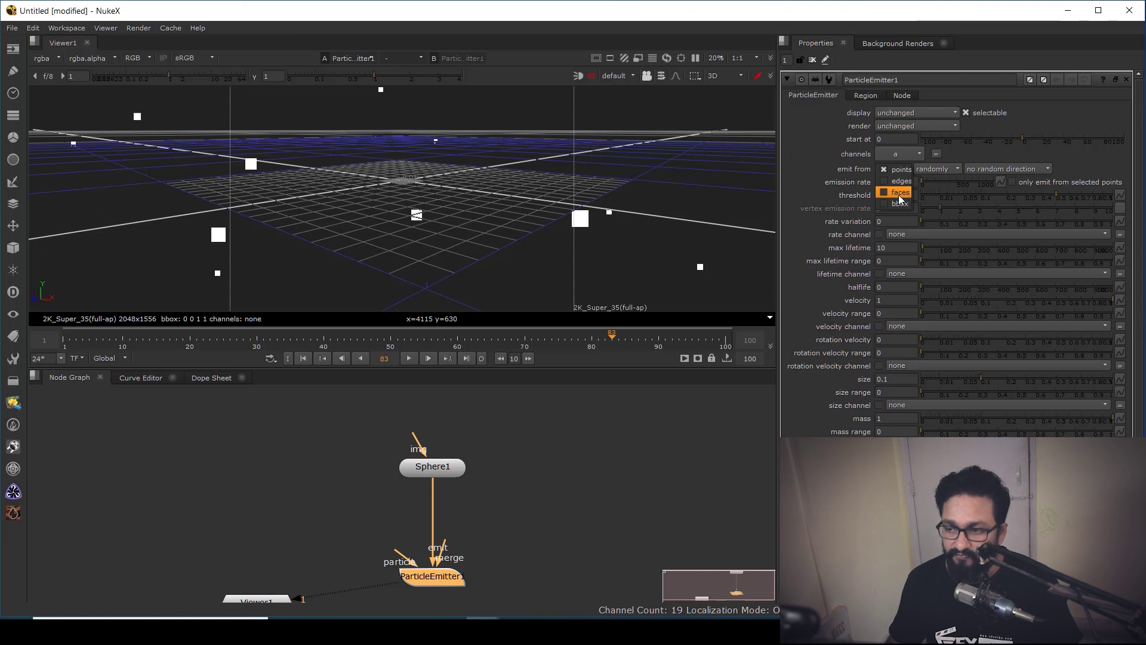
pyautogui.click(899, 192)
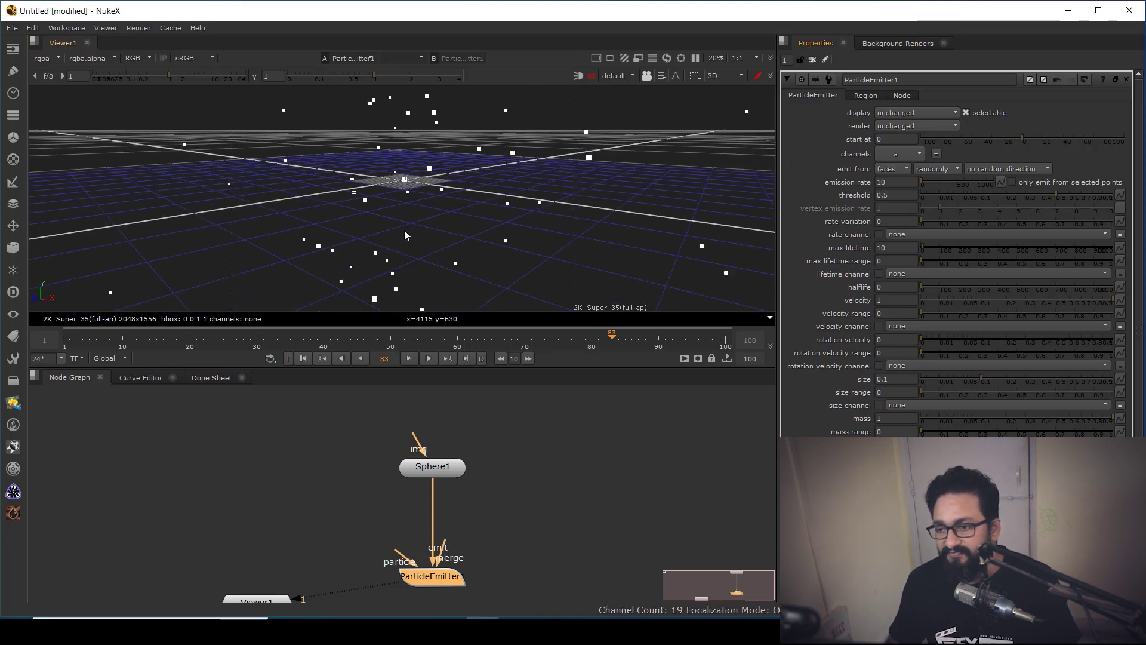
# Set the particle emitter's emission rate to 150 and review the denser particles from the start.
pyautogui.moveTo(499, 527); pyautogui.dragTo(499, 478, button='middle')
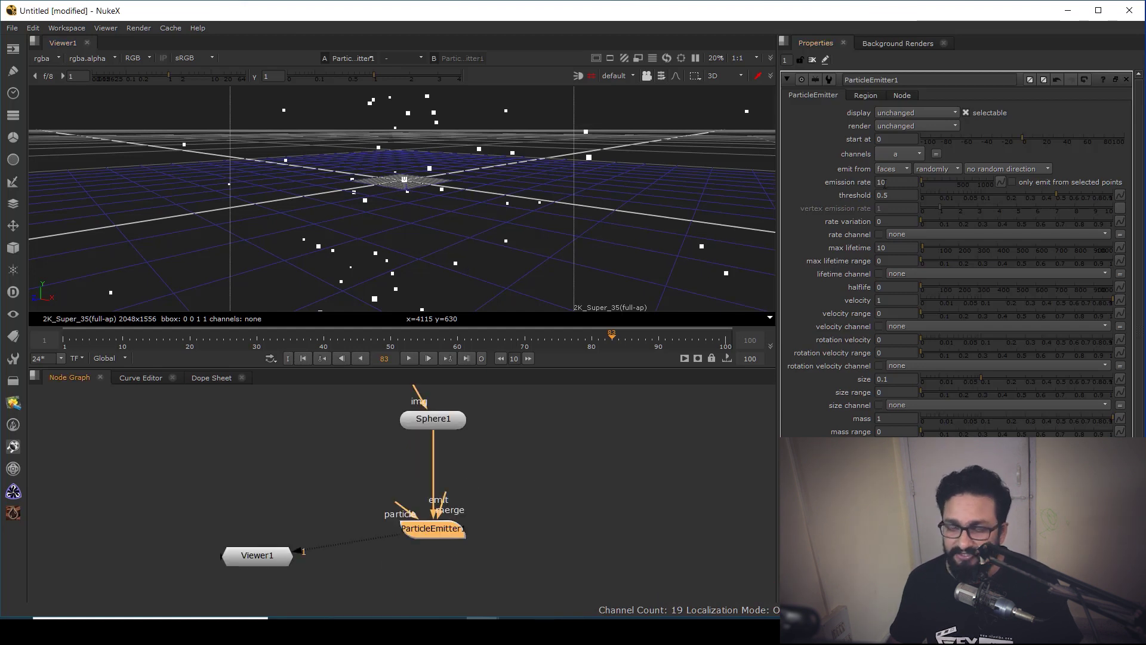
pyautogui.doubleClick(901, 182)
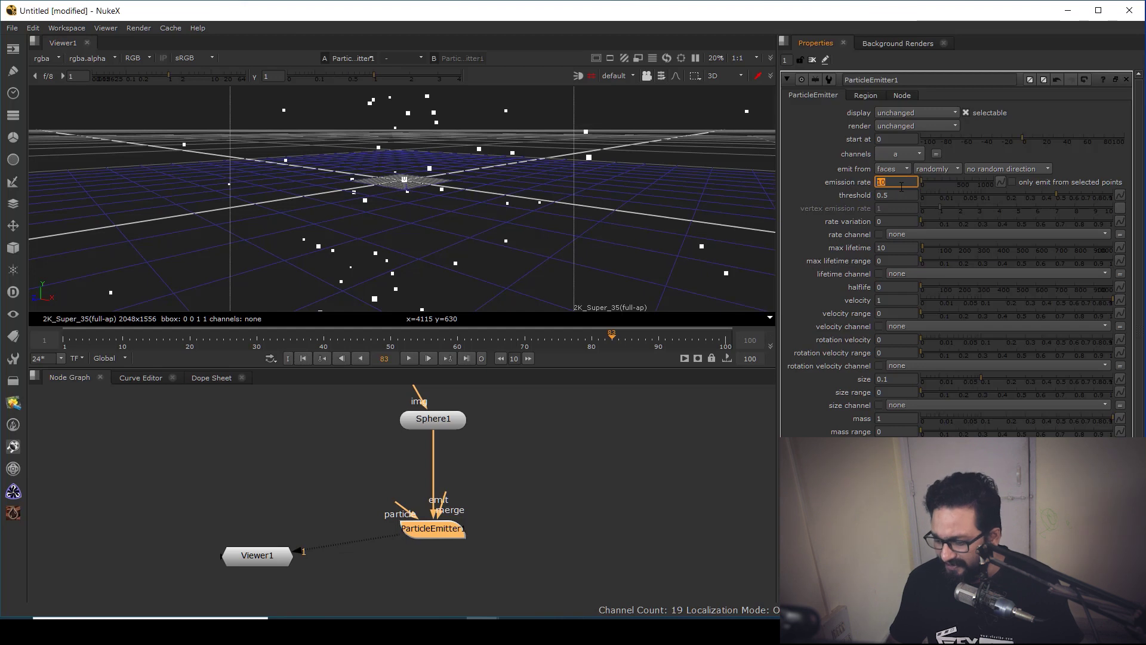
pyautogui.write('150')
pyautogui.press('Return')
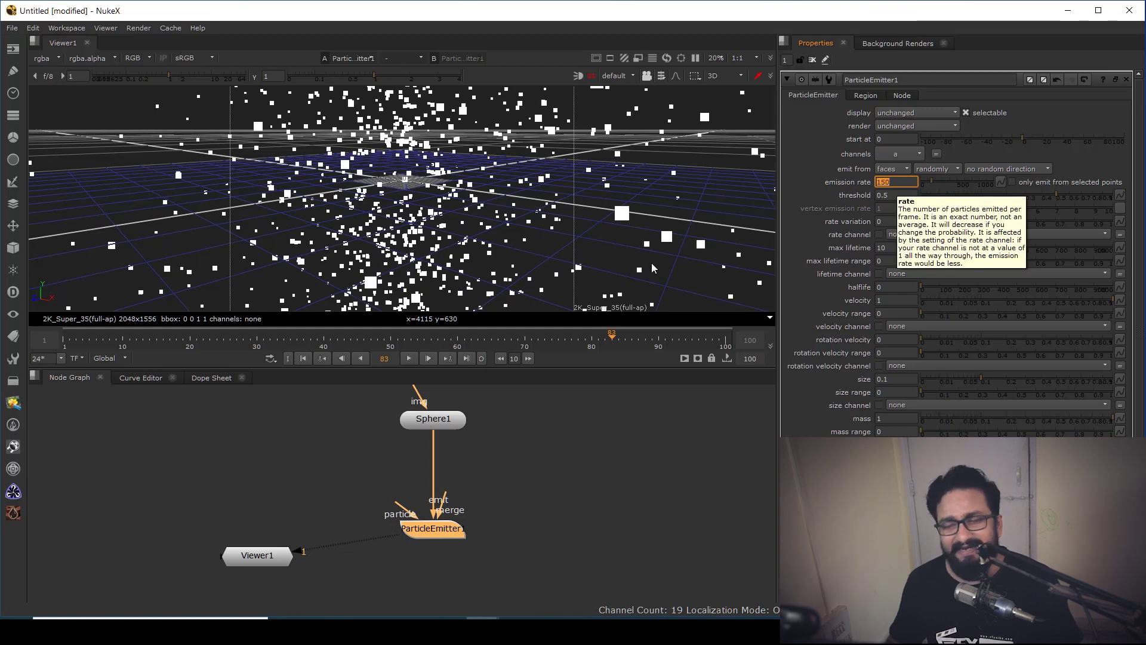
pyautogui.keyDown('ctrl'); pyautogui.moveTo(404, 266); pyautogui.dragTo(382, 298); pyautogui.keyUp('ctrl')
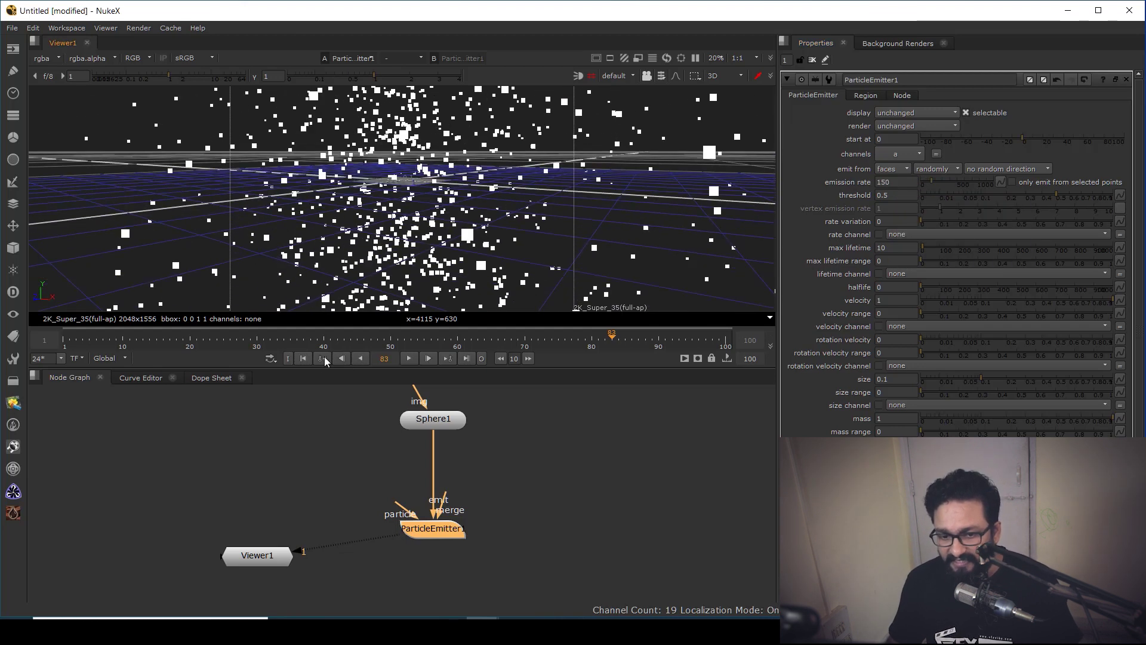
pyautogui.click(303, 358)
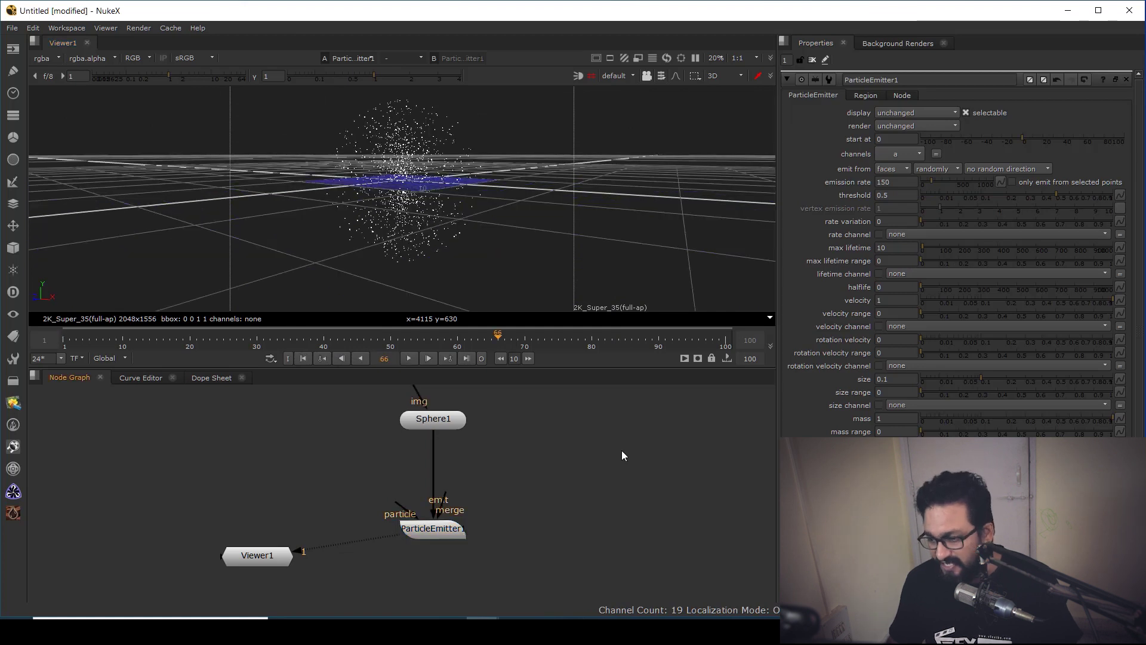
# In the project settings, choose the HD_1080 format, set the last frame to 200, and play the extended range.
pyautogui.press('s')
pyautogui.click(895, 444)
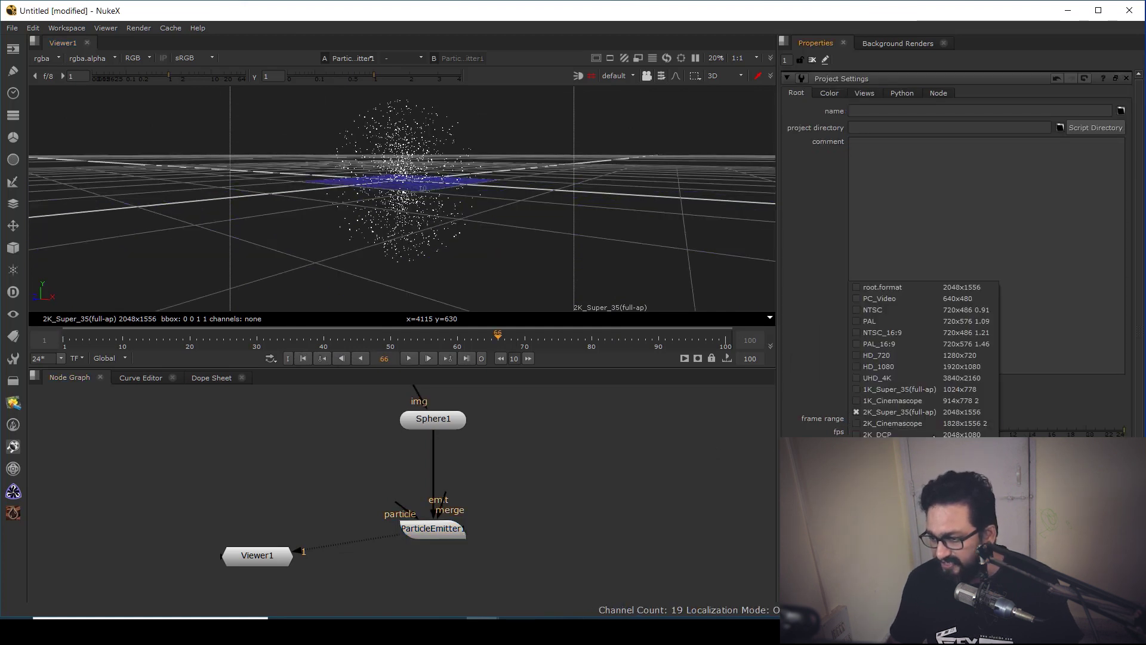
pyautogui.click(886, 366)
pyautogui.moveTo(915, 418); pyautogui.dragTo(835, 431)
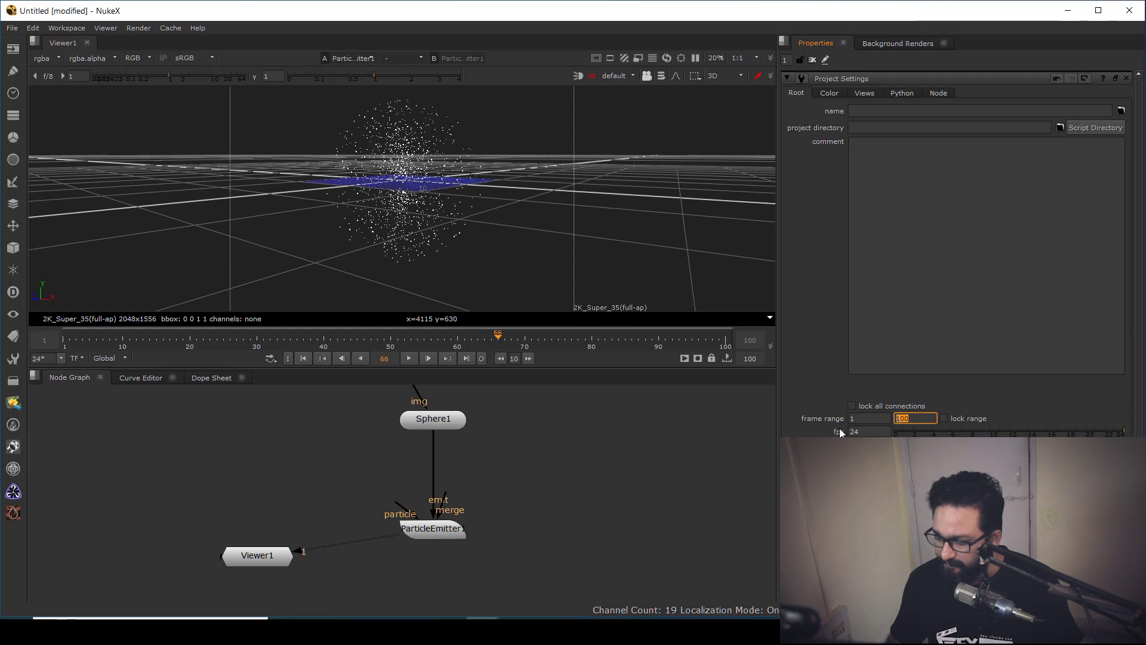
pyautogui.write('200')
pyautogui.press('Return')
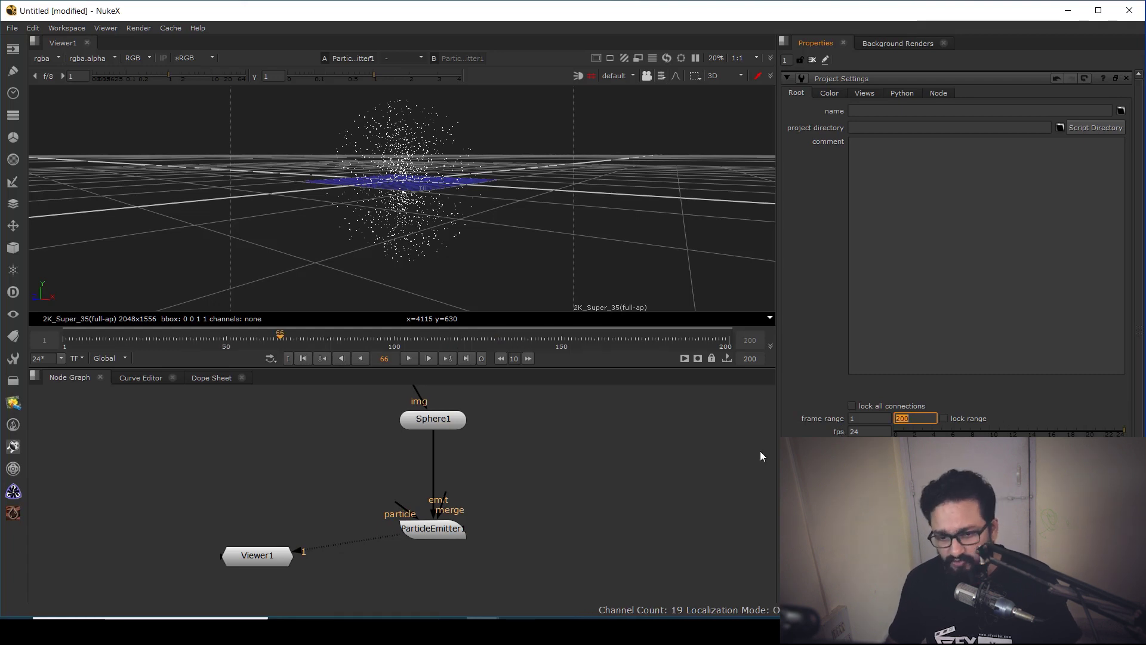
pyautogui.click(408, 358)
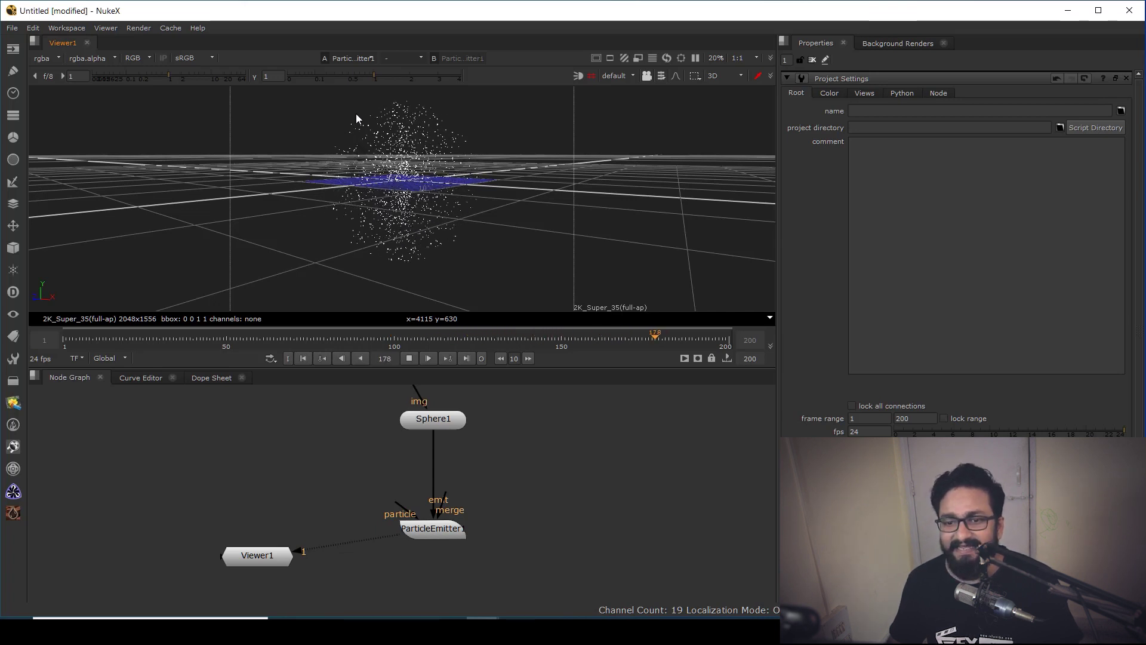
# Set the particle emitter's max lifetime to 50 and play the simulation from the first frame.
pyautogui.doubleClick(428, 531)
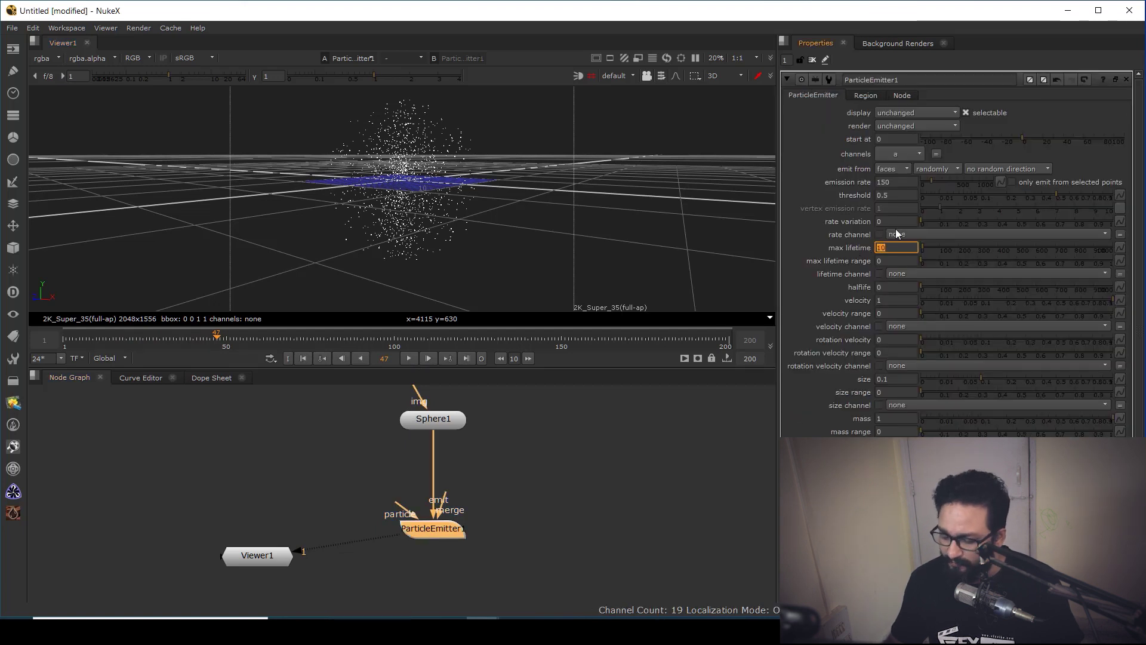
pyautogui.write('50')
pyautogui.press('Return')
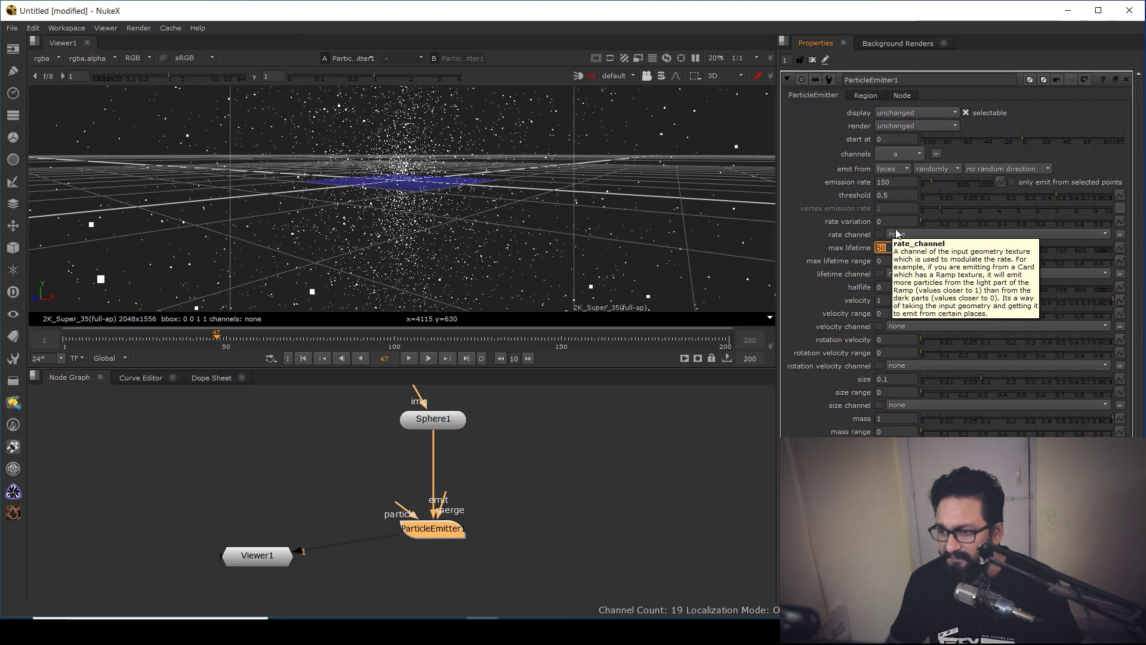
pyautogui.scroll(-5, 493, 228)
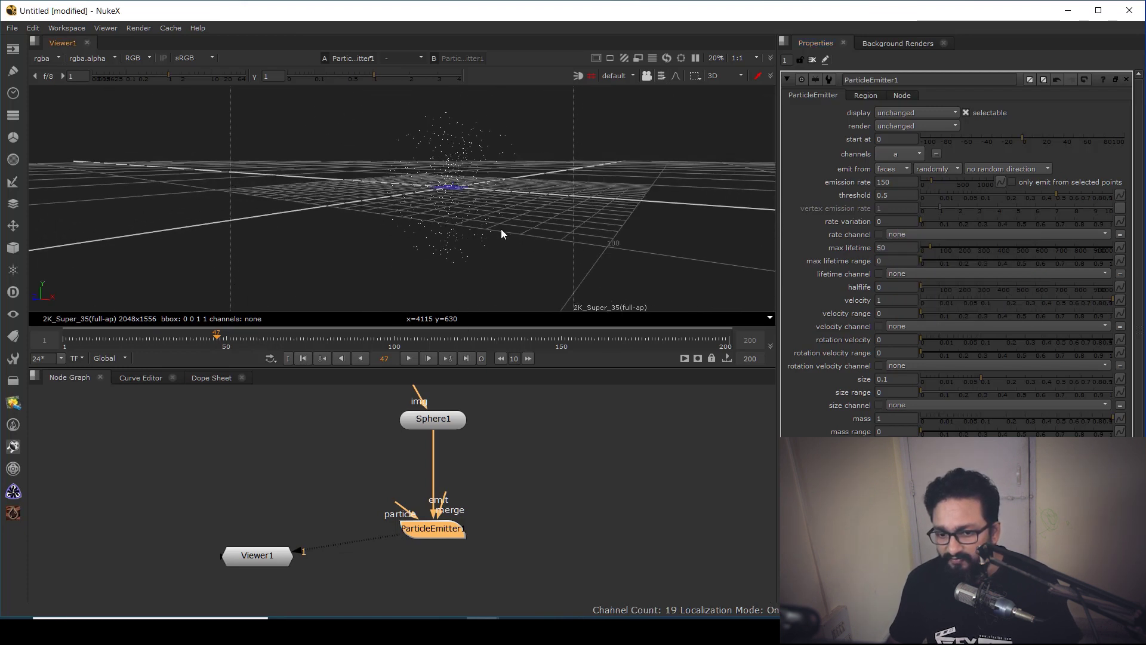
pyautogui.click(303, 361)
pyautogui.click(427, 358)
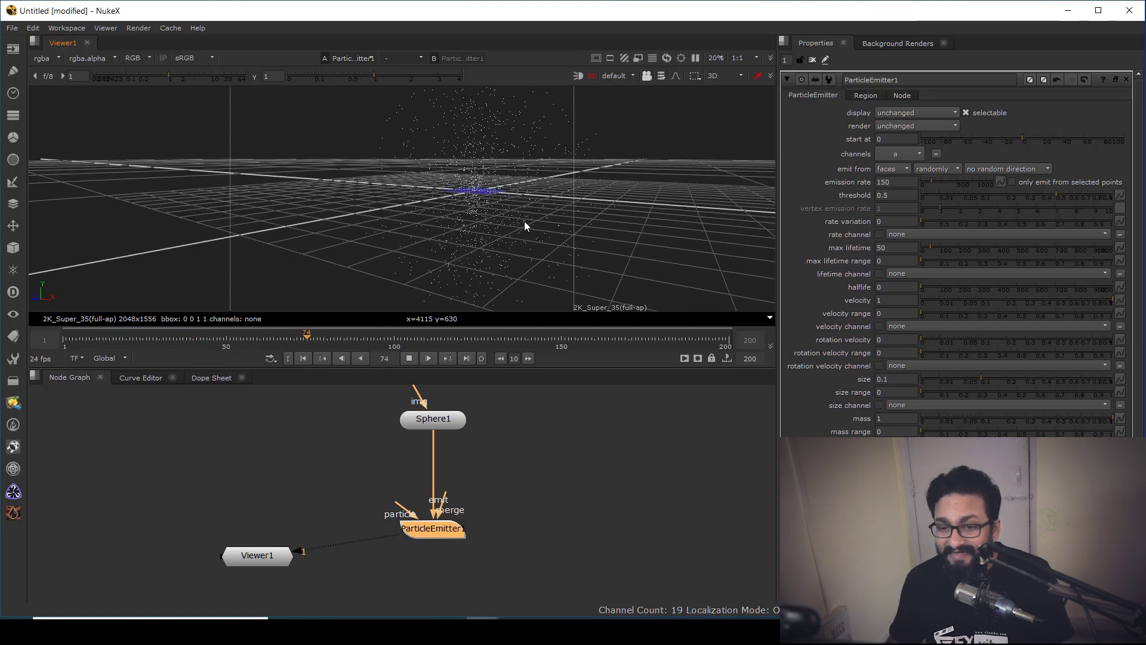
pyautogui.moveTo(517, 221); pyautogui.dragTo(476, 209, button='middle')
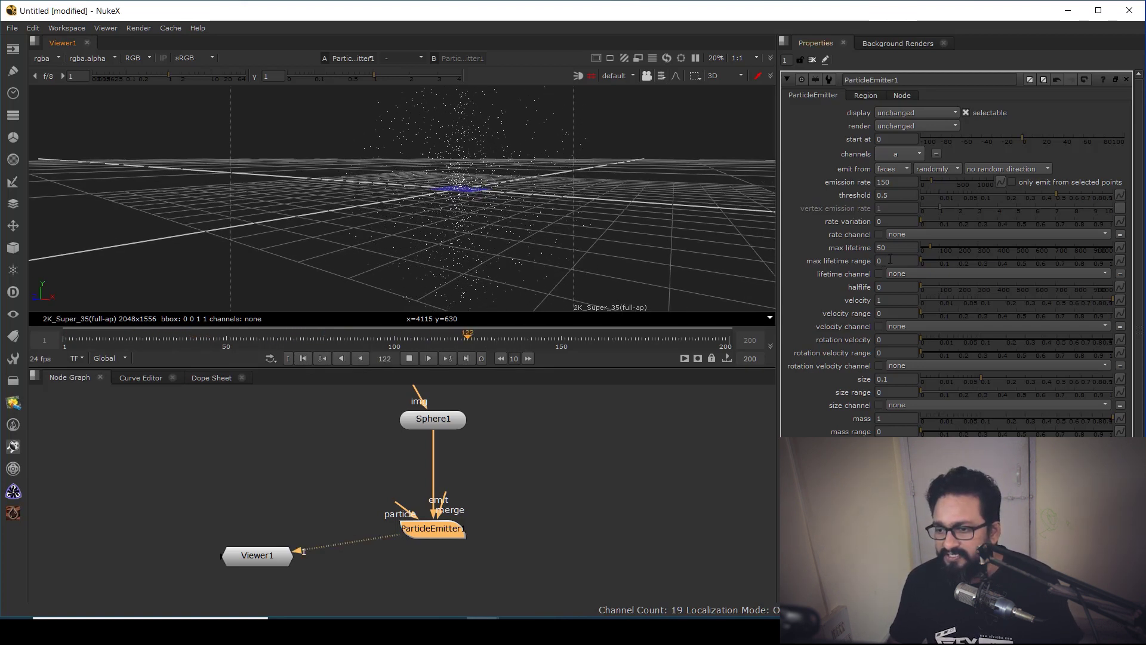
# Set the particle emitter's max lifetime range to 10 and inspect the varied particles up close.
pyautogui.moveTo(897, 259)
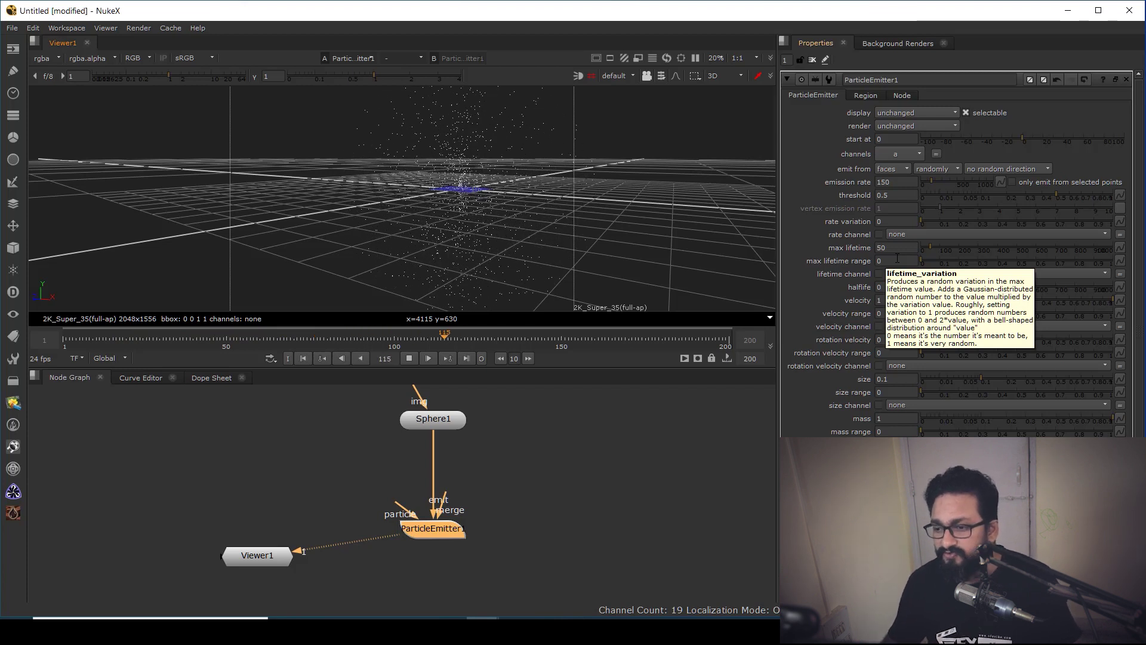
pyautogui.click(897, 260)
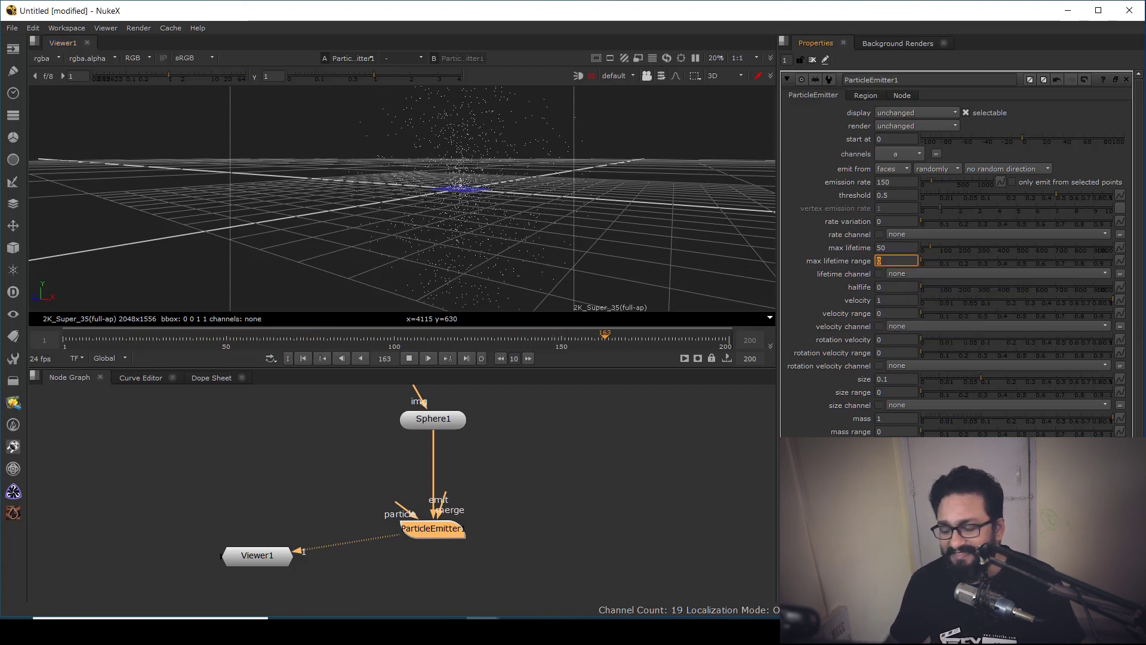
pyautogui.write('10')
pyautogui.press('Return')
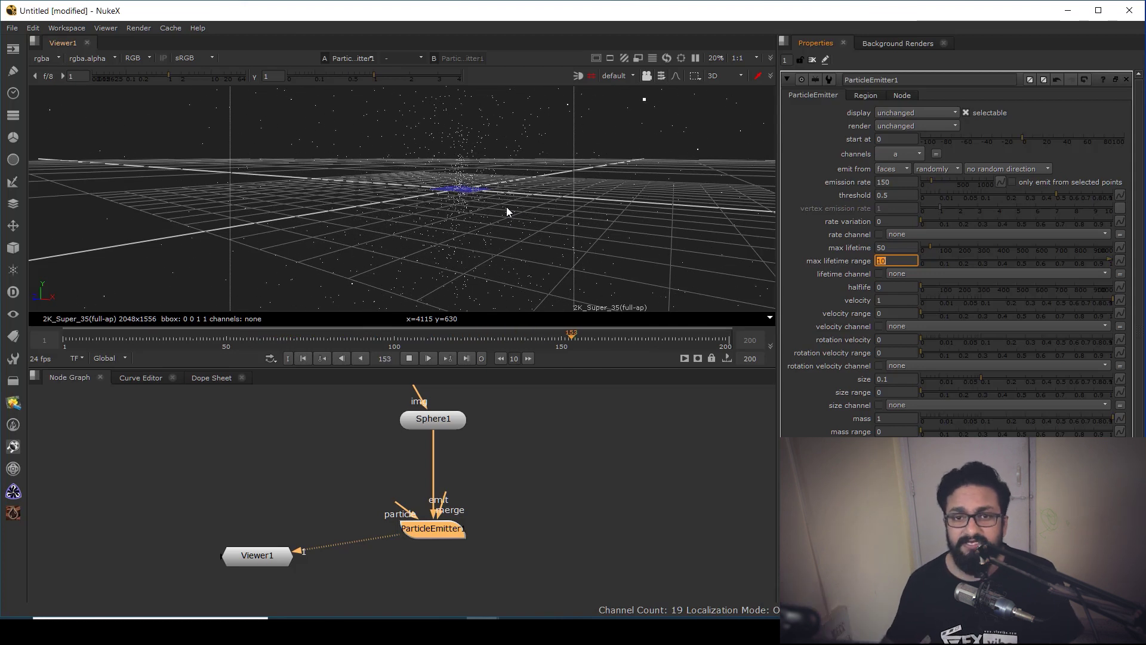
pyautogui.click(403, 358)
pyautogui.moveTo(454, 190); pyautogui.dragTo(438, 254, button='middle')
pyautogui.press('l')
pyautogui.scroll(3, 439, 254)
pyautogui.keyDown('ctrl'); pyautogui.moveTo(407, 244); pyautogui.dragTo(404, 234); pyautogui.keyUp('ctrl')
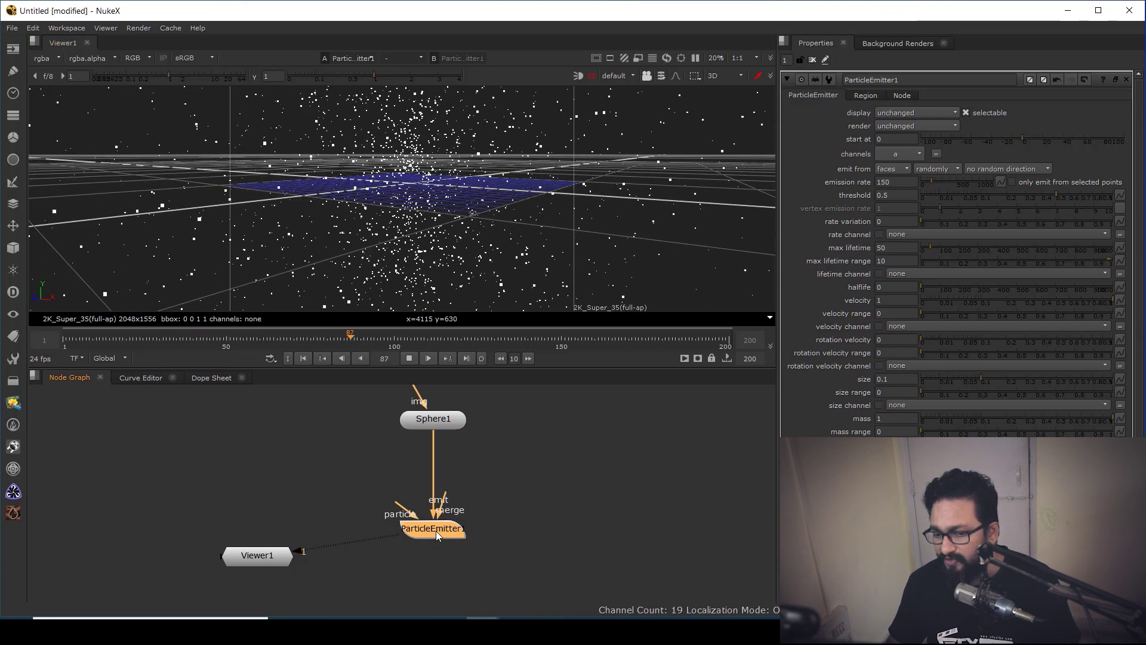
# Set the particle emitter's velocity to 0 and inspect the particles on the sphere up close.
pyautogui.moveTo(889, 300); pyautogui.dragTo(812, 315)
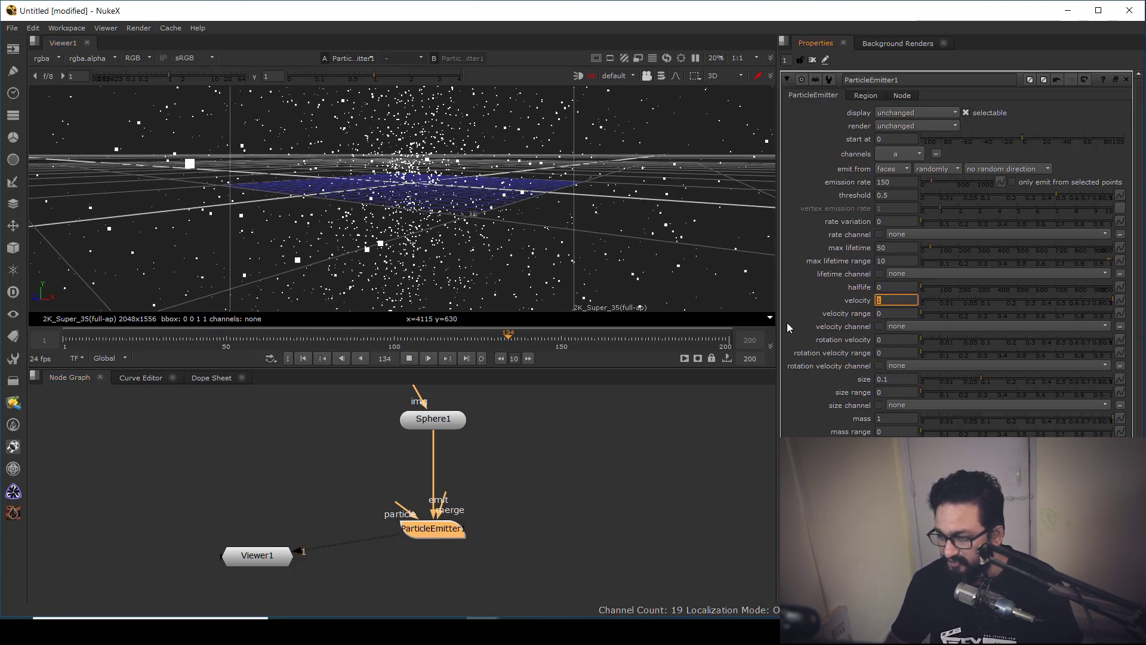
pyautogui.press('BackSpace')
pyautogui.write('0')
pyautogui.press('Return')
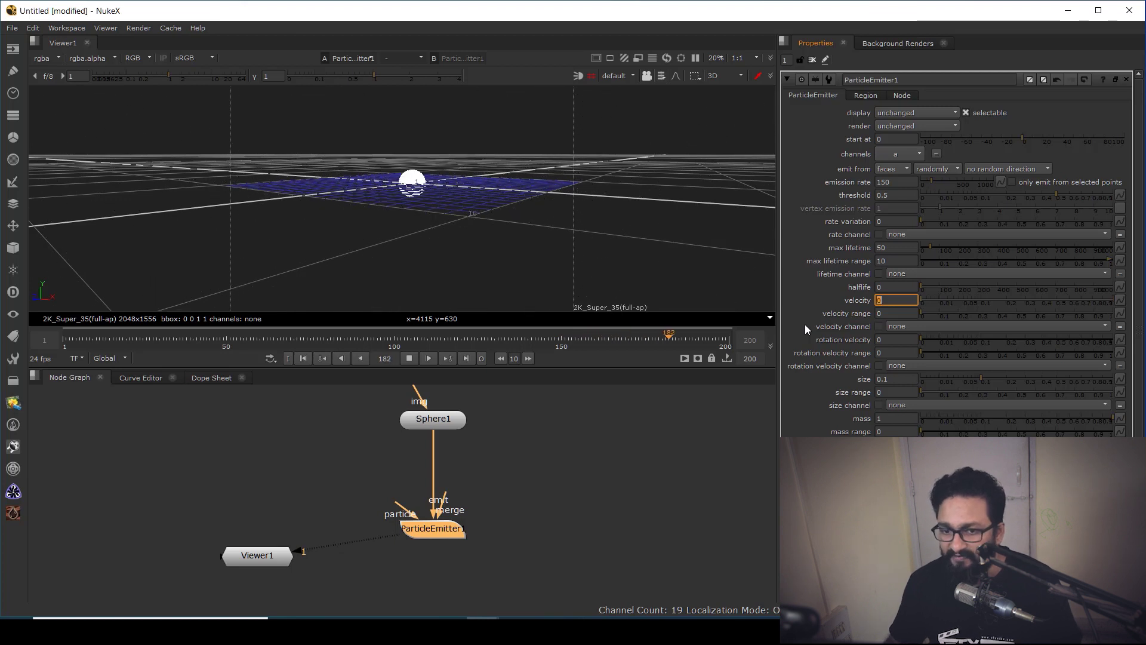
pyautogui.scroll(5, 399, 196)
pyautogui.moveTo(472, 228)
pyautogui.mouseDown(button='middle')
pyautogui.moveTo(440, 245)
pyautogui.moveTo(456, 232)
pyautogui.mouseUp(button='middle')
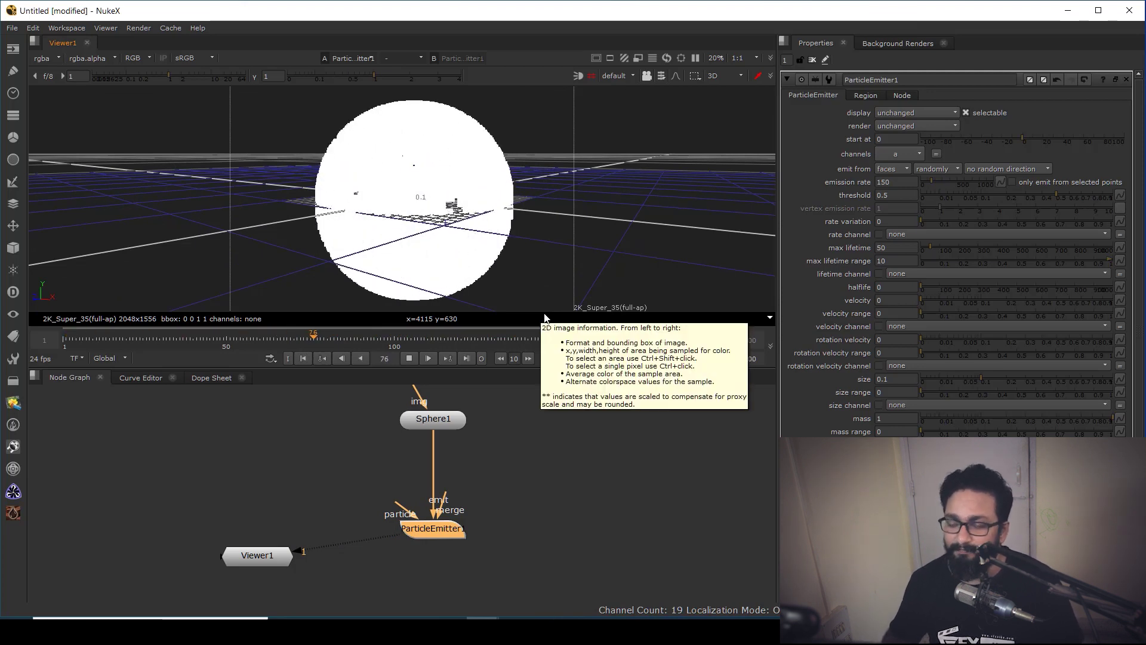
# Add a ParticleDirectionalForce node below the particle emitter and show its output in the viewer.
pyautogui.moveTo(439, 534); pyautogui.dragTo(446, 522)
pyautogui.moveTo(477, 539); pyautogui.dragTo(463, 517, button='middle')
pyautogui.click(453, 518)
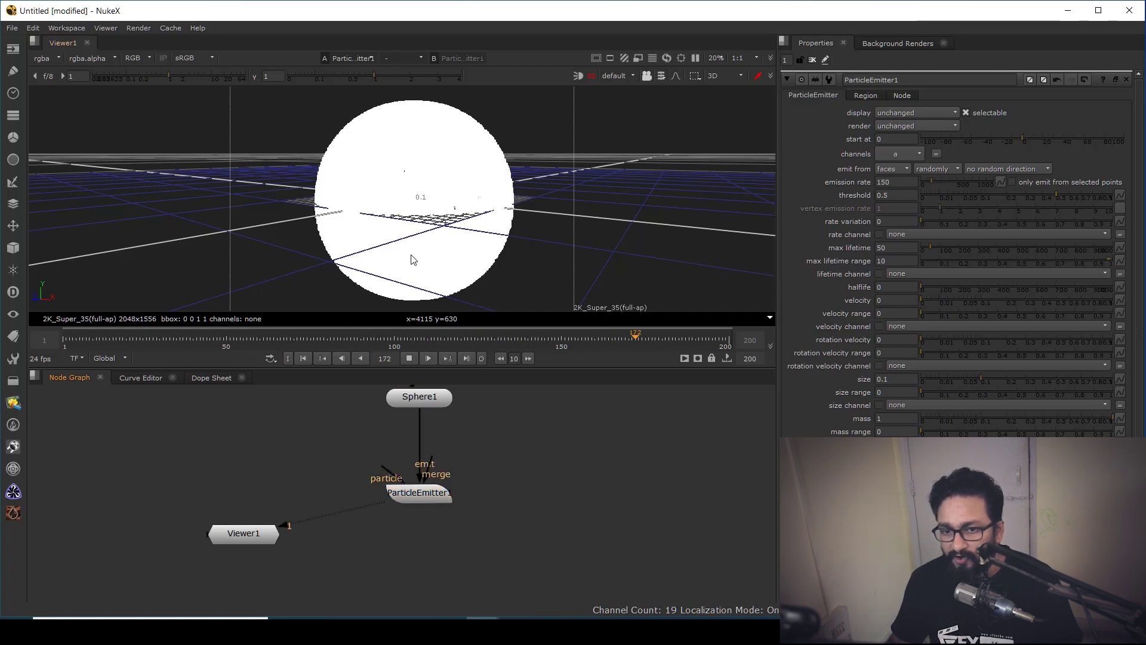
pyautogui.scroll(-3, 418, 254)
pyautogui.moveTo(433, 246); pyautogui.dragTo(438, 301, button='middle')
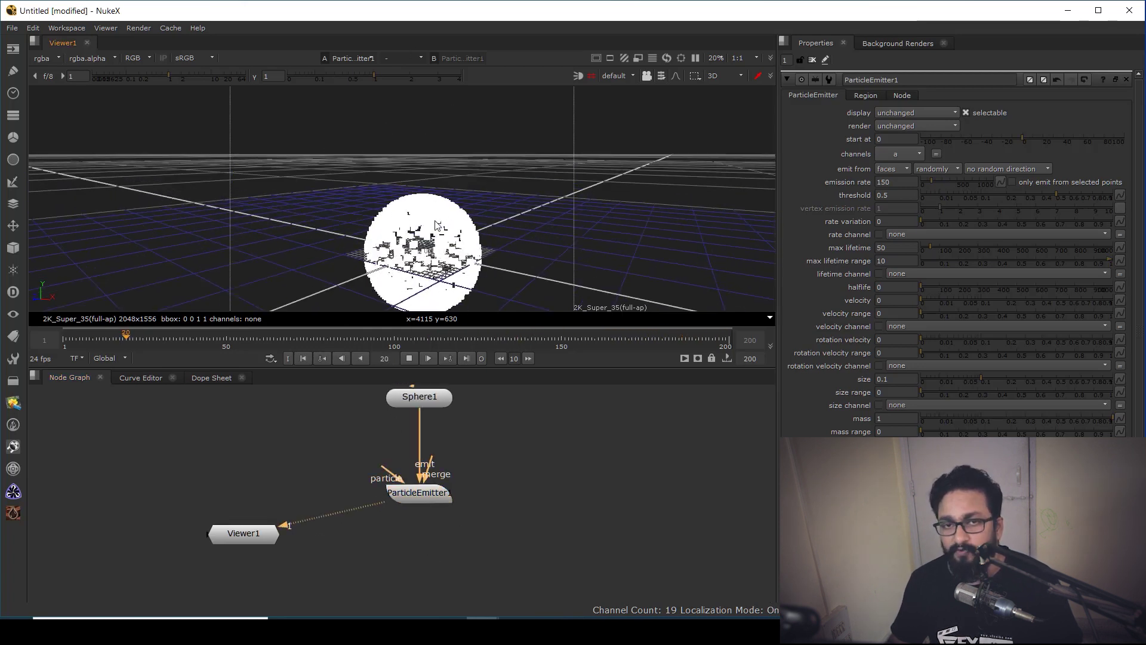
pyautogui.click(502, 463)
pyautogui.press('Tab')
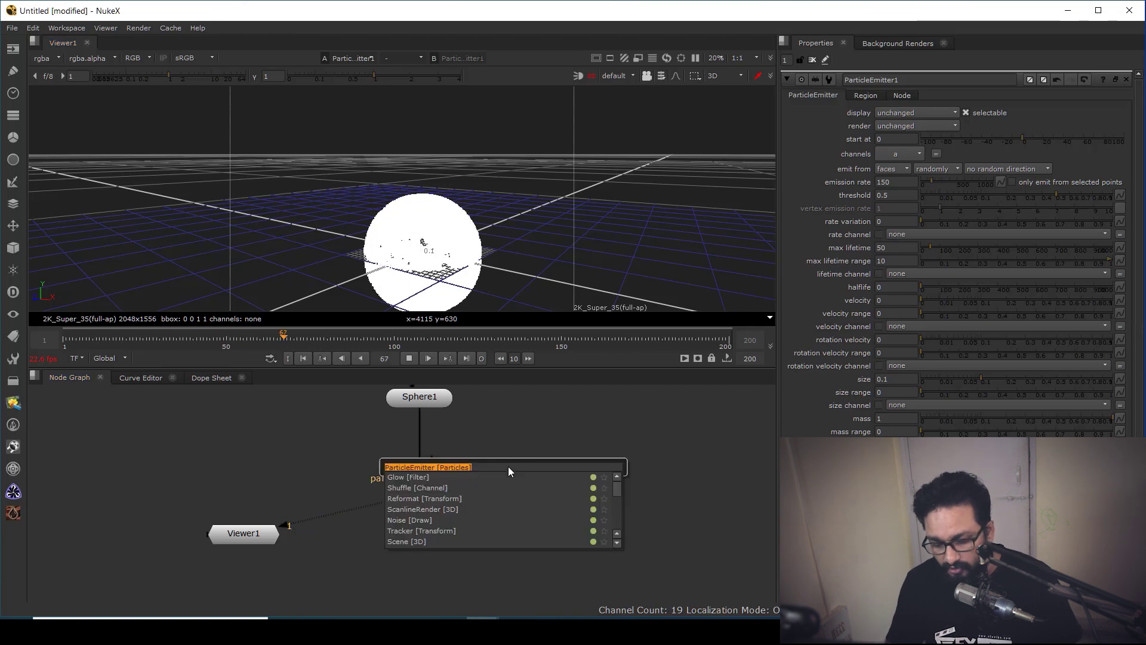
pyautogui.write('direct')
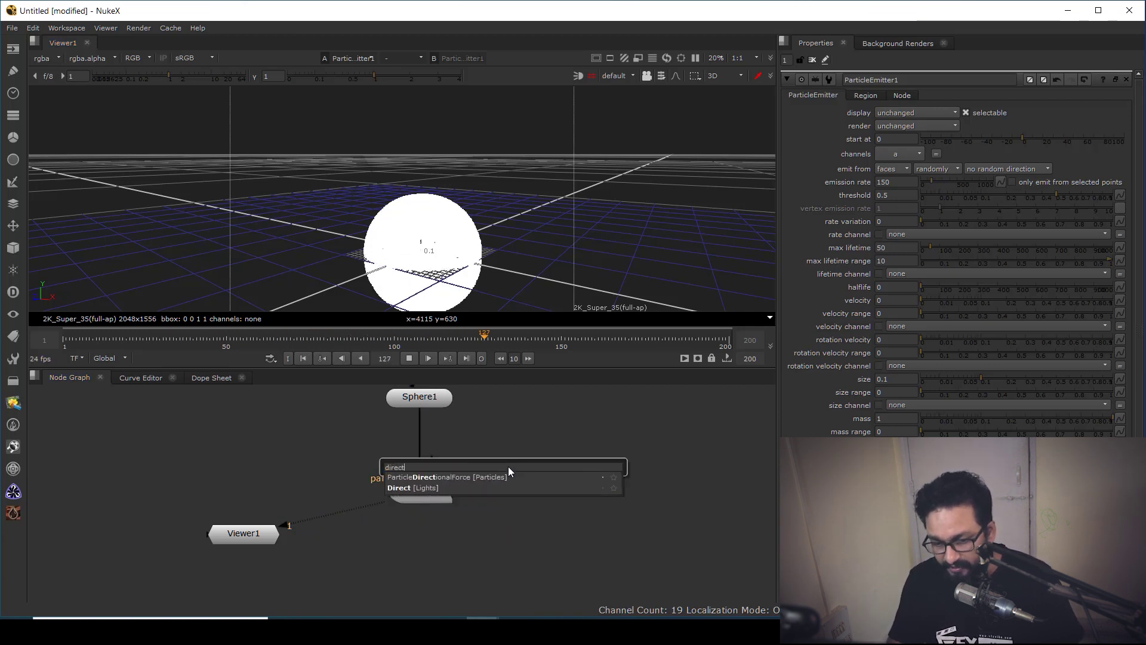
pyautogui.click(452, 478)
pyautogui.moveTo(504, 469); pyautogui.dragTo(423, 540)
pyautogui.press('1')
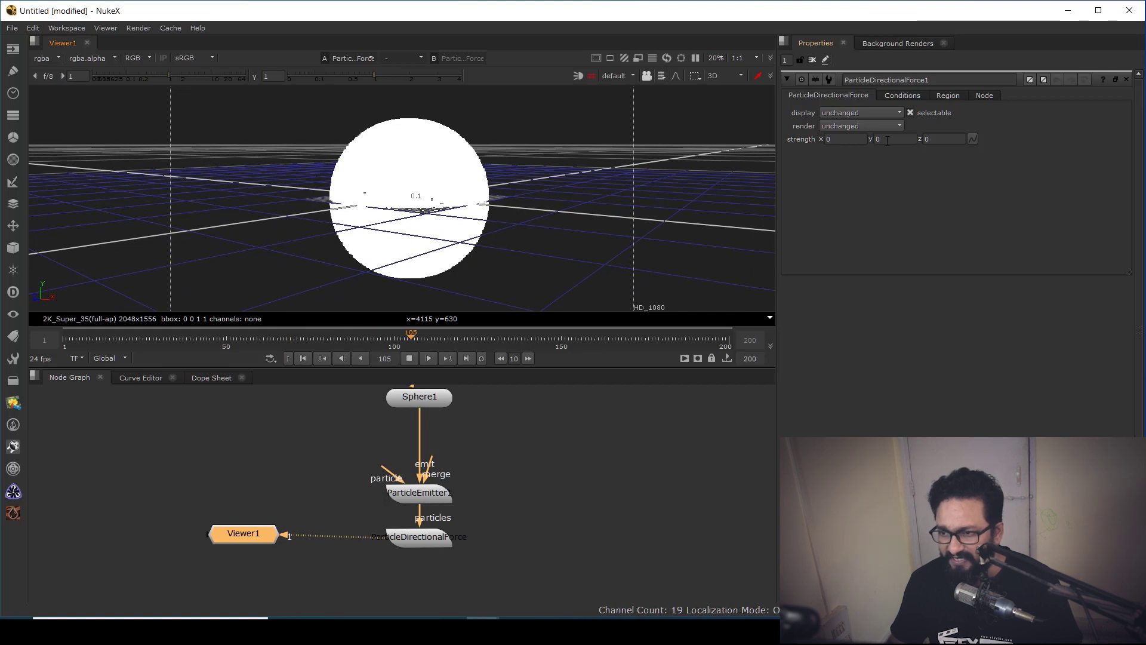
# Set the directional force's Y strength to 1 and view the particle motion from farther away.
pyautogui.doubleClick(882, 139)
pyautogui.write('1')
pyautogui.press('Return')
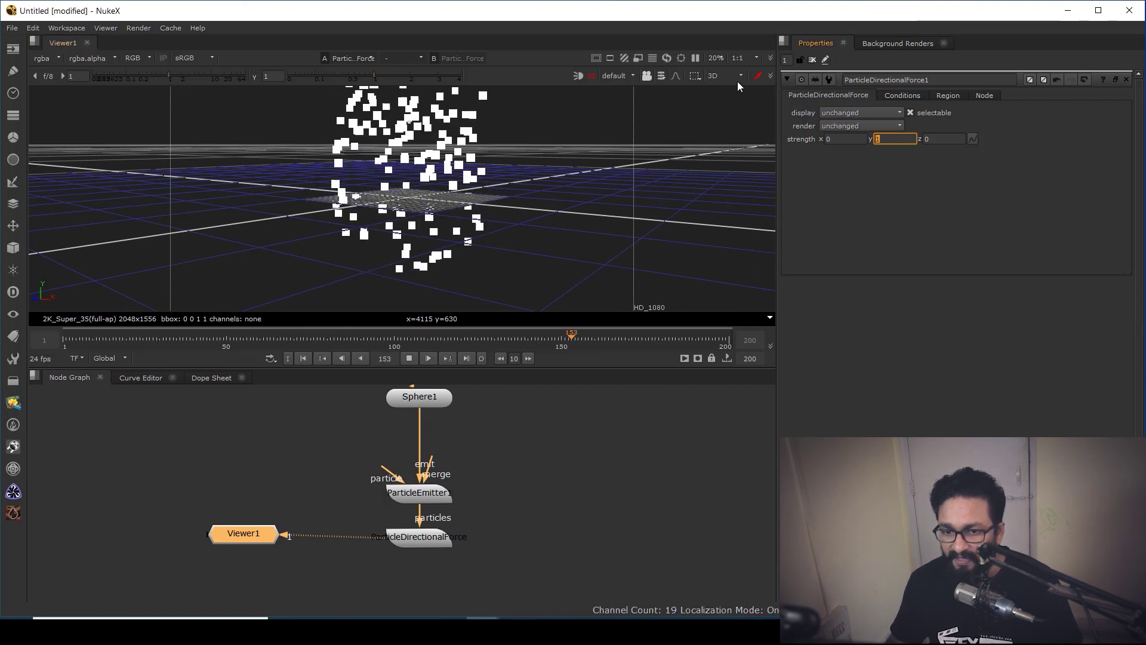
pyautogui.scroll(-6, 481, 229)
pyautogui.moveTo(443, 178); pyautogui.dragTo(462, 268, button='middle')
pyautogui.keyDown('ctrl'); pyautogui.moveTo(462, 272); pyautogui.dragTo(532, 267); pyautogui.keyUp('ctrl')
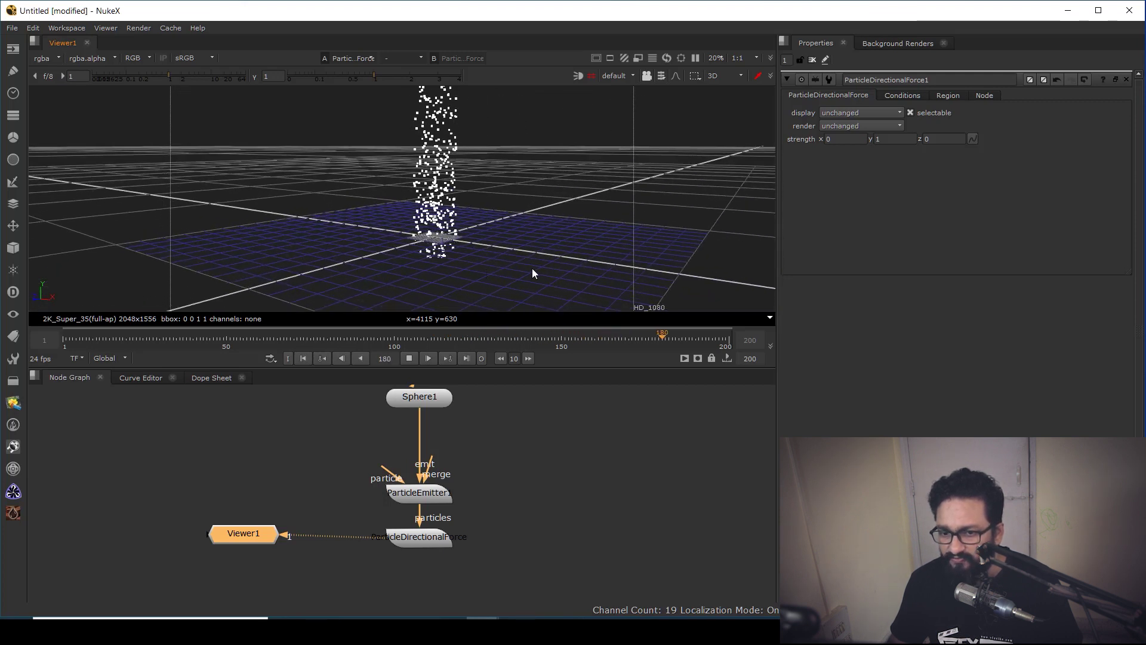
# Try a Y strength of 0.5 on the directional force, reduce it to 0.05, and view the column from a lower angle.
pyautogui.click(890, 139)
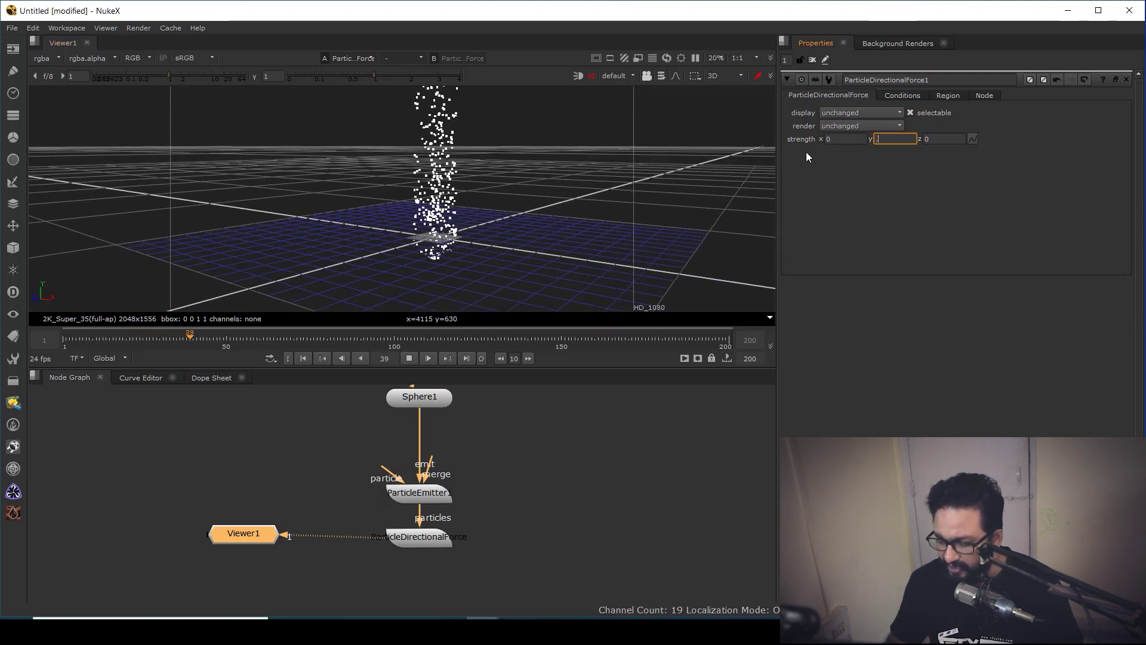
pyautogui.write('0.5')
pyautogui.press('Return')
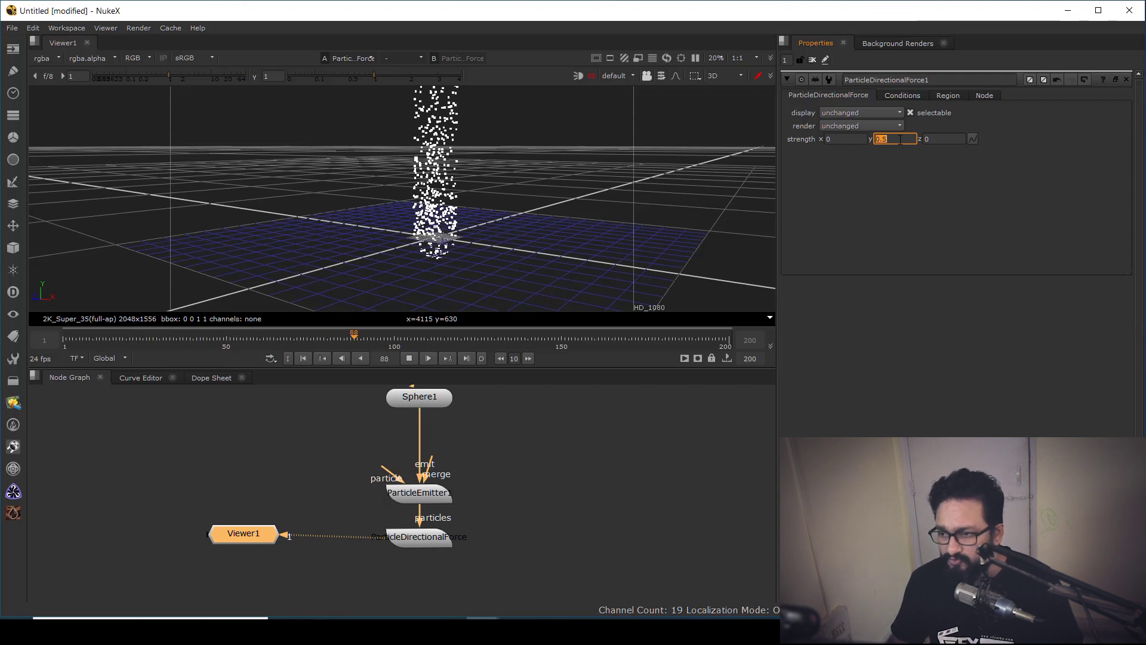
pyautogui.write('.05')
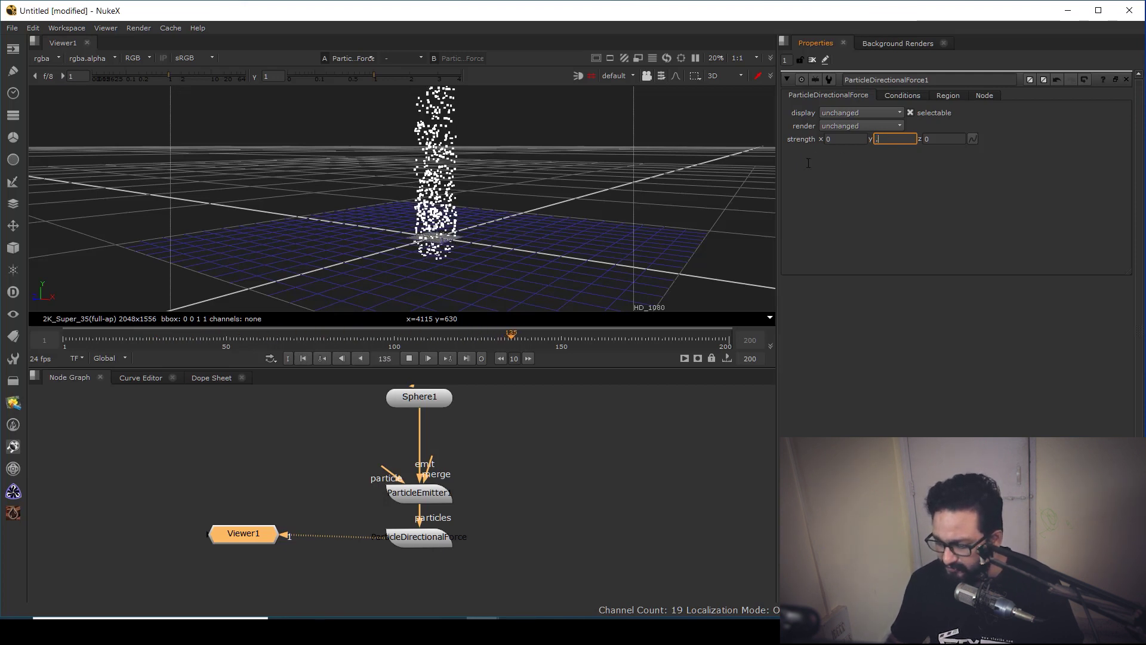
pyautogui.press('Return')
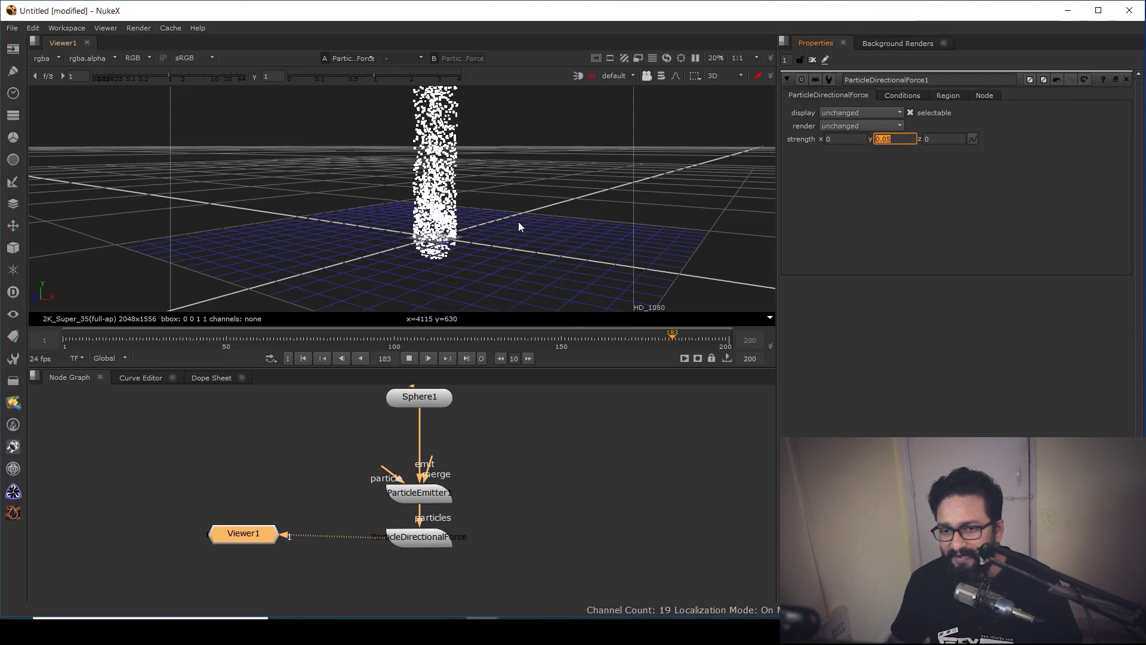
pyautogui.keyDown('ctrl'); pyautogui.moveTo(491, 235); pyautogui.dragTo(484, 225); pyautogui.keyUp('ctrl')
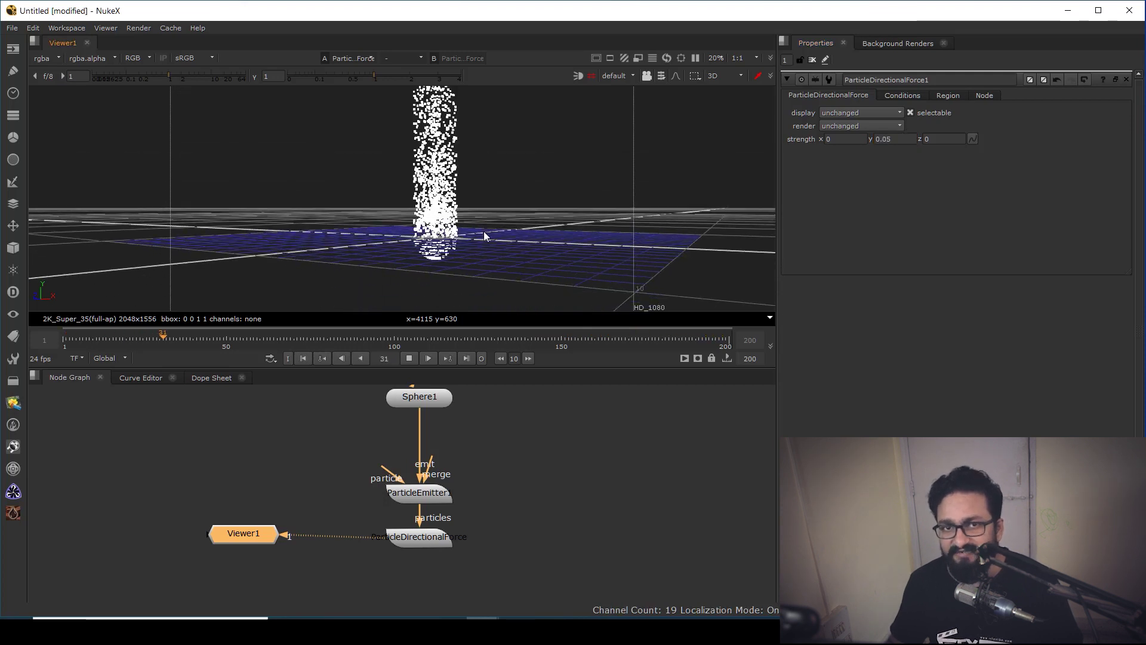
# Add a ParticleTurbulence node below the directional force and show its output in the viewer.
pyautogui.moveTo(434, 578); pyautogui.dragTo(428, 511, button='middle')
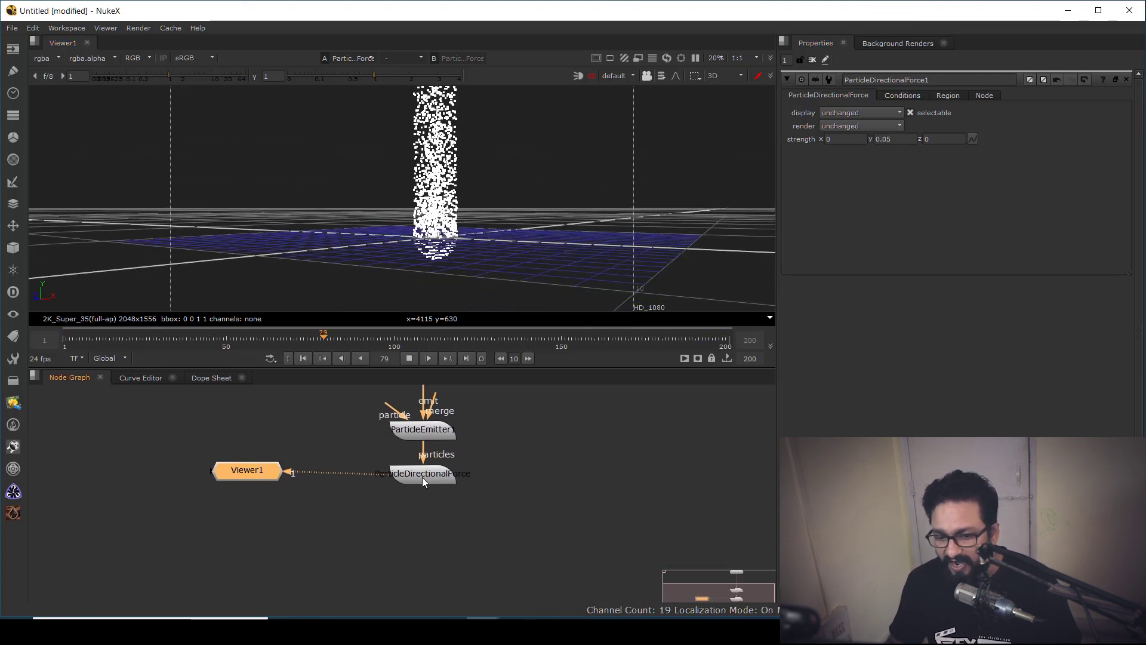
pyautogui.moveTo(422, 478); pyautogui.dragTo(423, 487)
pyautogui.click(426, 524)
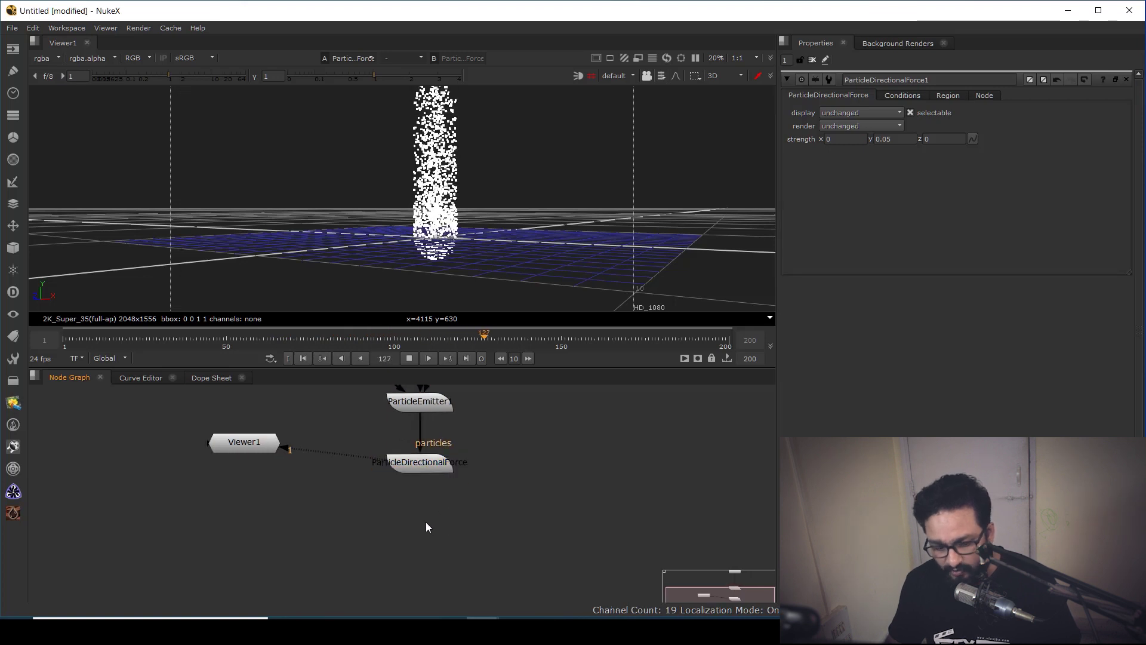
pyautogui.press('Tab')
pyautogui.write('turbu')
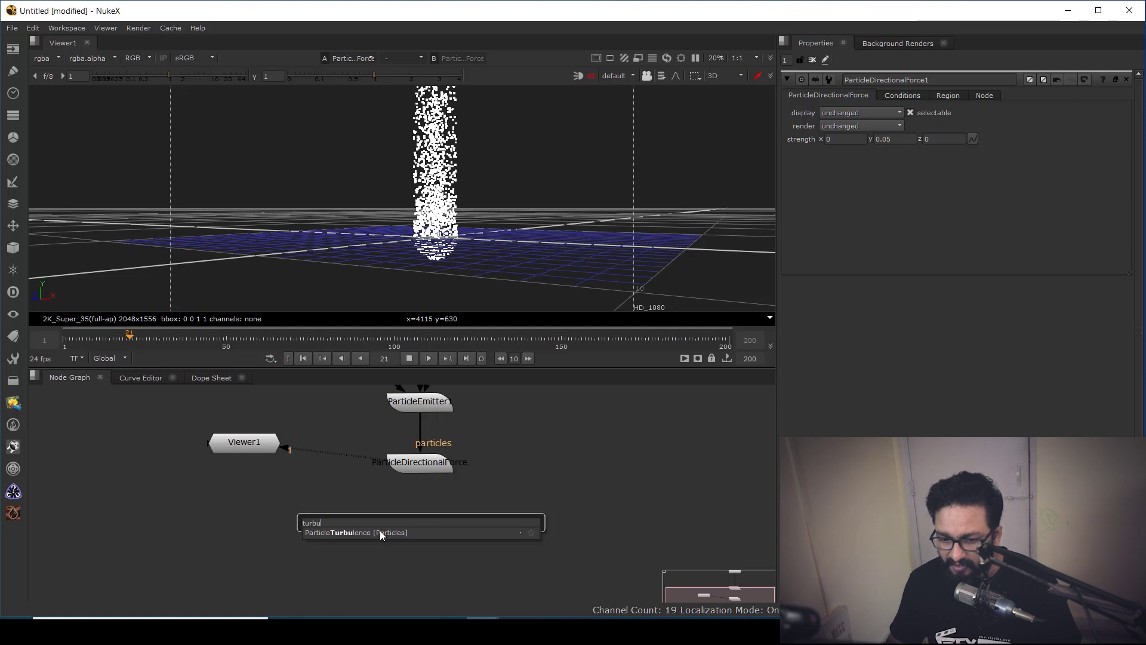
pyautogui.click(379, 532)
pyautogui.moveTo(419, 524)
pyautogui.mouseDown()
pyautogui.moveTo(401, 493)
pyautogui.moveTo(419, 468)
pyautogui.moveTo(426, 528)
pyautogui.mouseUp()
pyautogui.press('1')
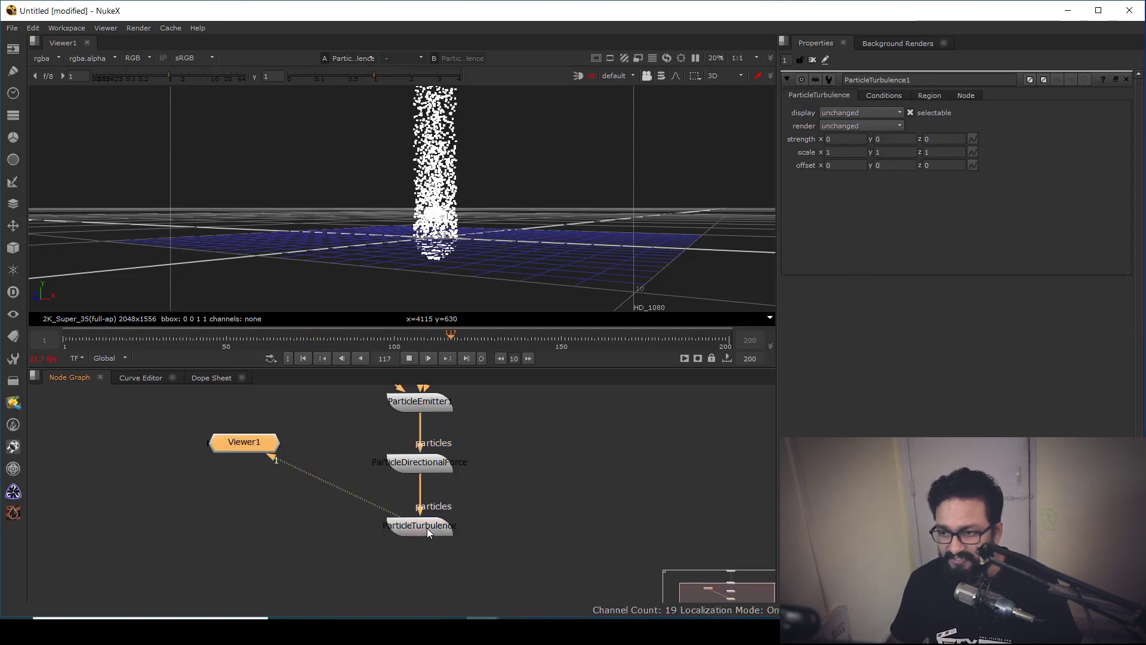
# Set the particle turbulence strength to 0.05 in X, Y and Z and view the particles from another angle.
pyautogui.click(424, 467)
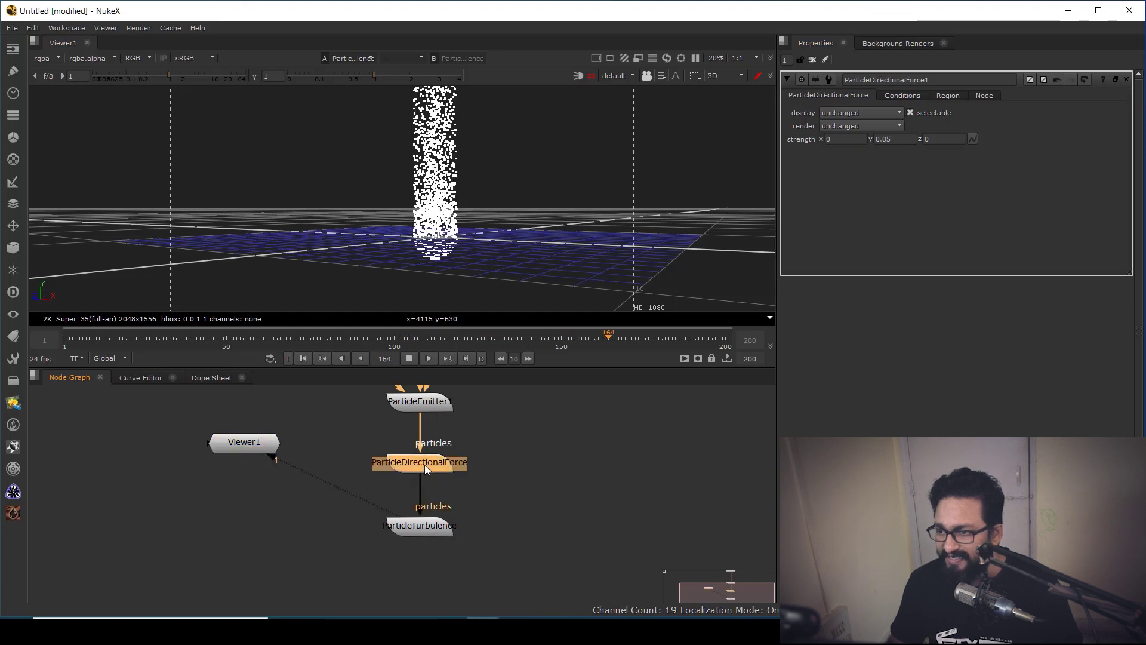
pyautogui.click(424, 531)
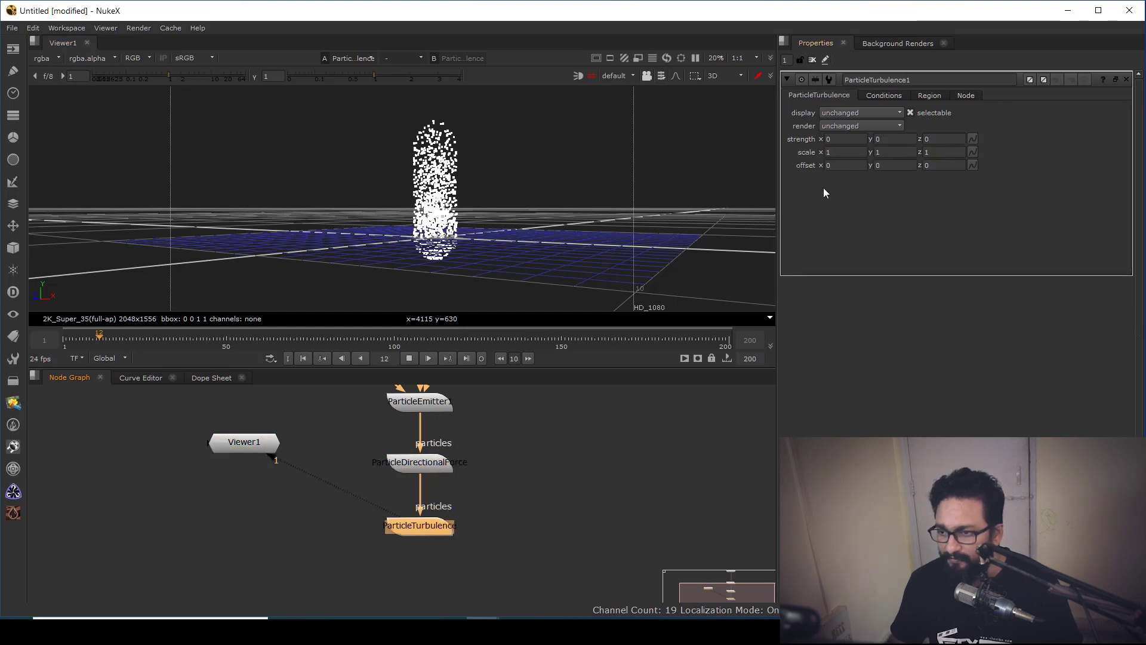
pyautogui.moveTo(838, 139); pyautogui.dragTo(775, 158)
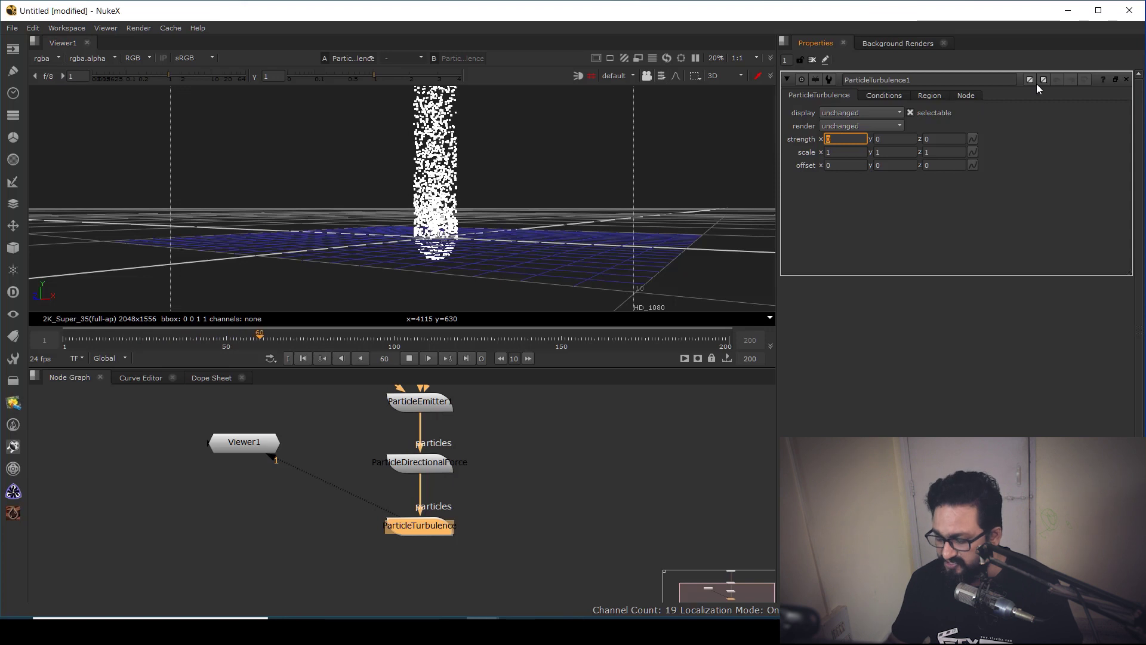
pyautogui.write('0.05')
pyautogui.press('Return')
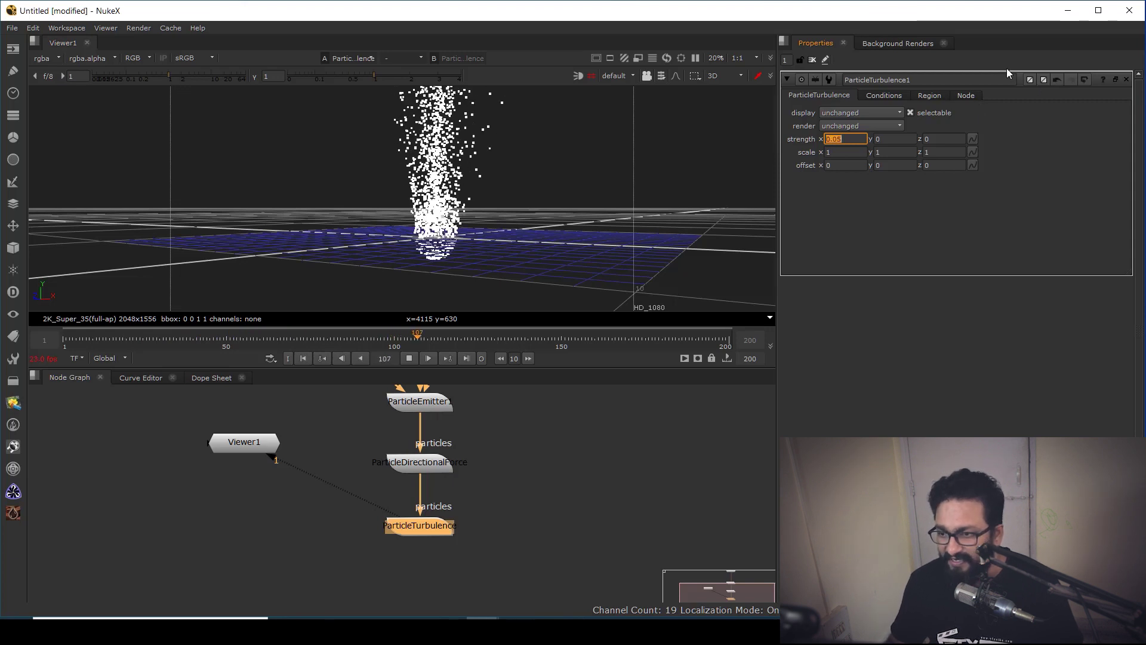
pyautogui.press('Tab')
pyautogui.write('.')
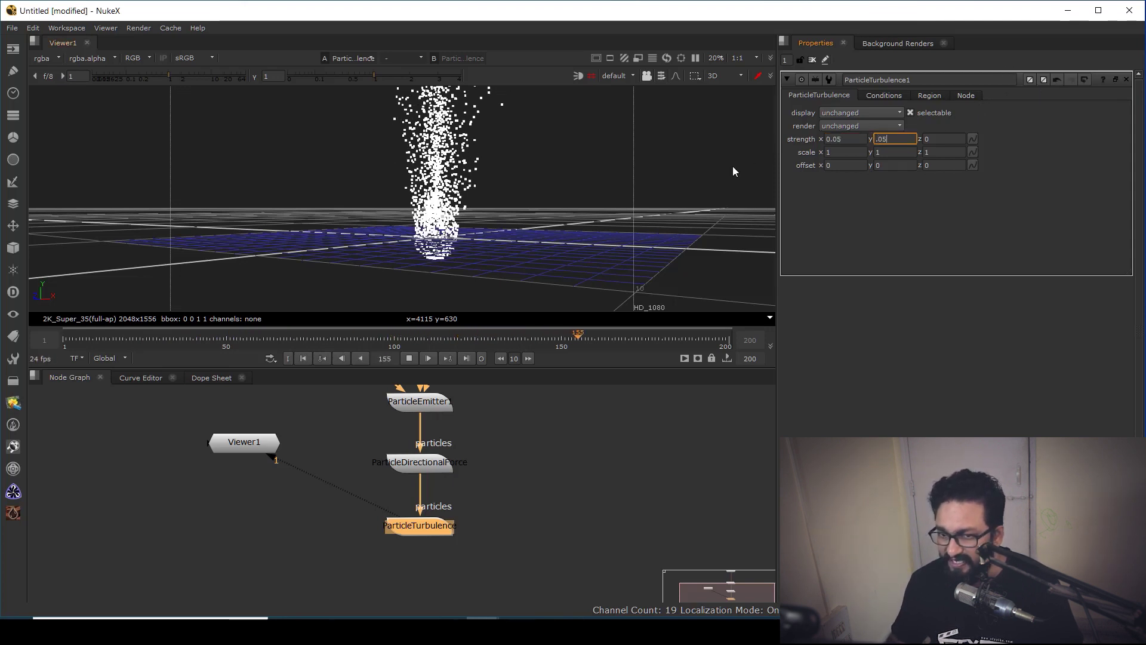
pyautogui.write('05')
pyautogui.press('Tab')
pyautogui.write('0.05')
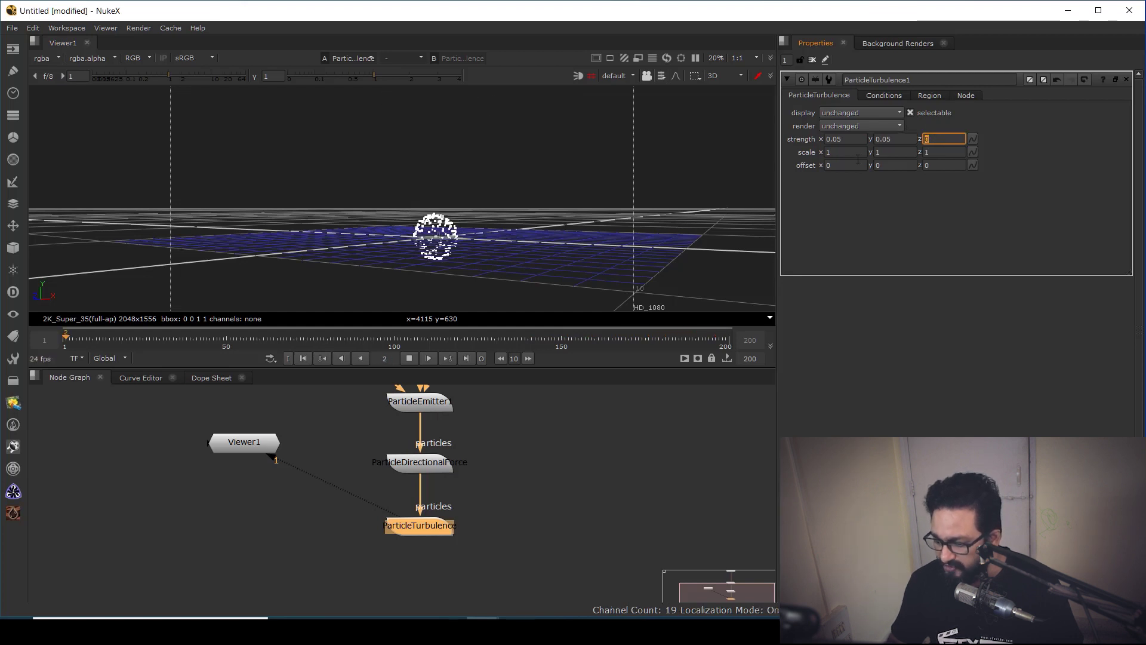
pyautogui.press('Return')
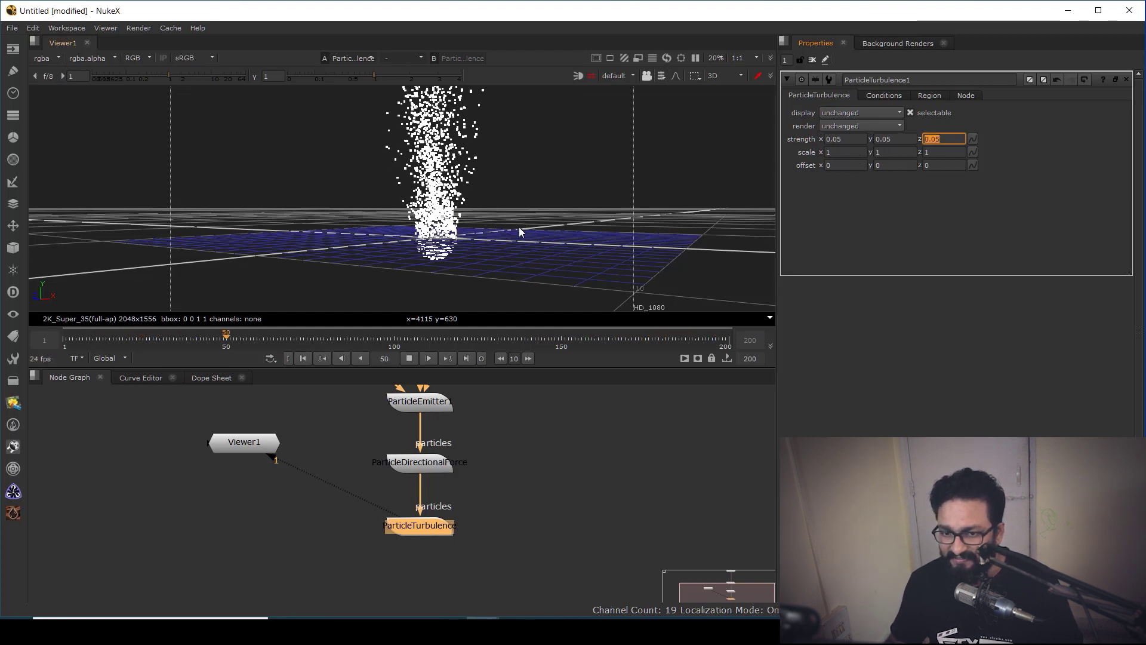
pyautogui.keyDown('ctrl'); pyautogui.moveTo(518, 228); pyautogui.dragTo(473, 206); pyautogui.keyUp('ctrl')
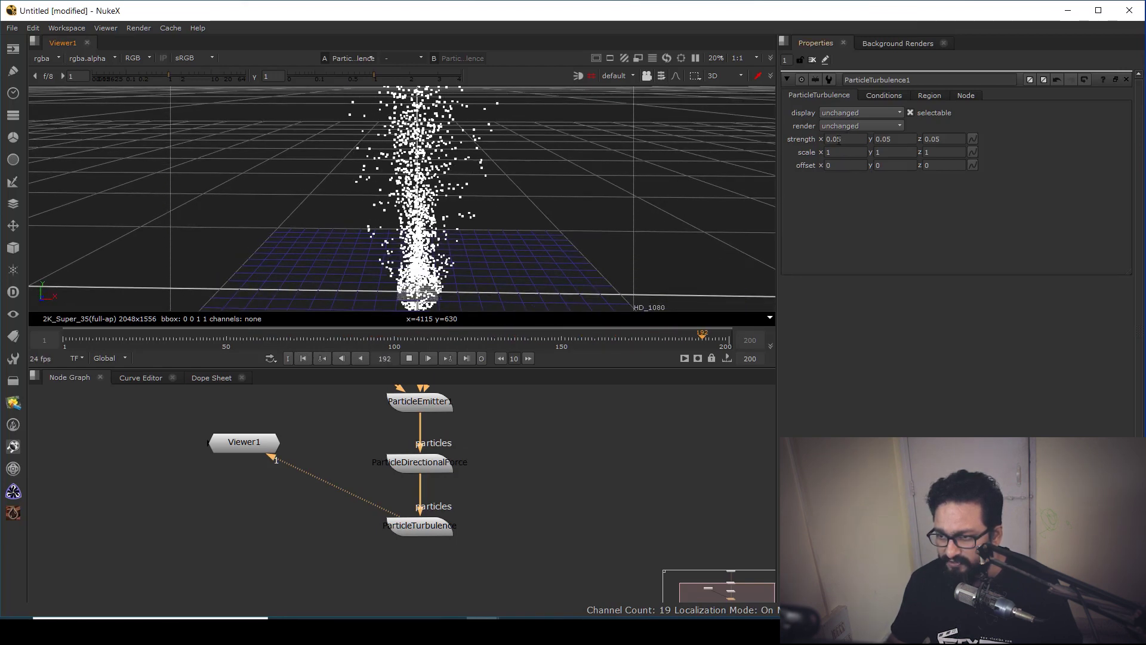
# Change the turbulence strength to 0.07 in X, 0.03 in Y and 0.07 in Z, checking the particles from several angles.
pyautogui.click(848, 137)
pyautogui.press('BackSpace')
pyautogui.write('7')
pyautogui.press('Return')
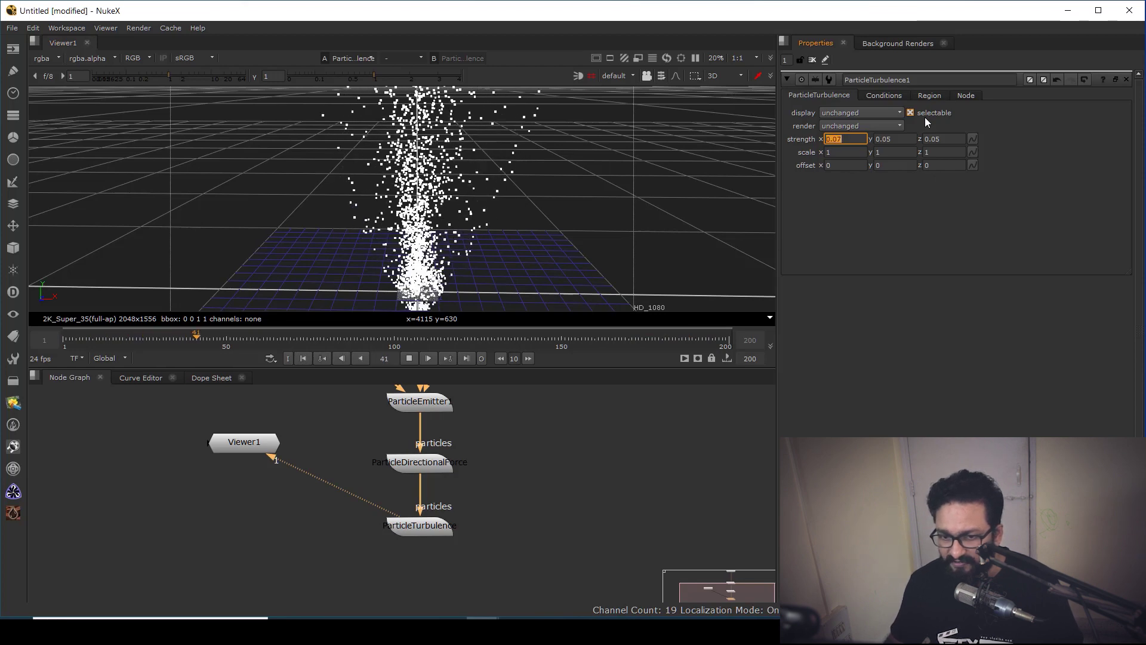
pyautogui.keyDown('ctrl'); pyautogui.moveTo(463, 241); pyautogui.dragTo(353, 292); pyautogui.keyUp('ctrl')
pyautogui.doubleClick(887, 140)
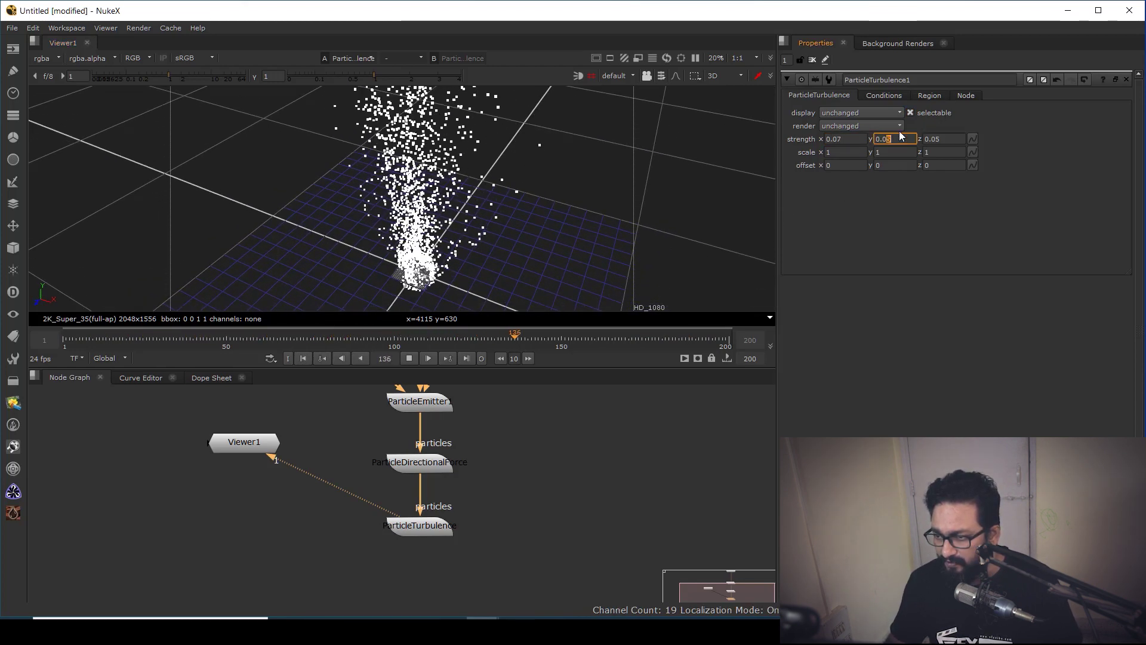
pyautogui.press('Tab')
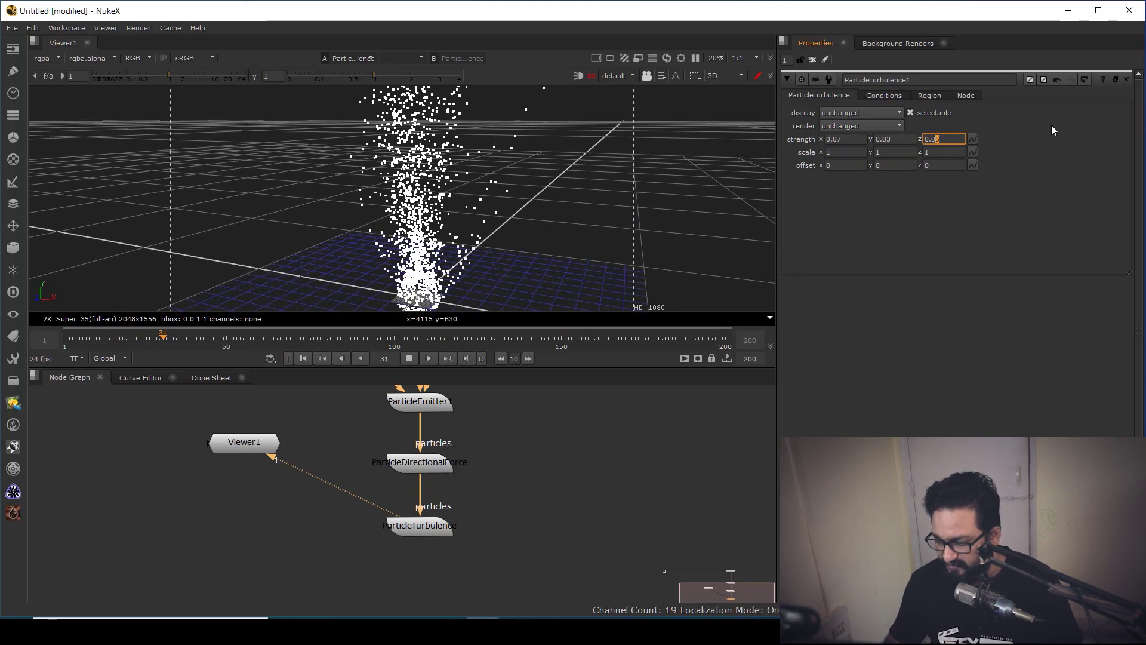
pyautogui.write('7')
pyautogui.press('Return')
pyautogui.keyDown('ctrl'); pyautogui.moveTo(408, 241); pyautogui.dragTo(443, 256); pyautogui.keyUp('ctrl')
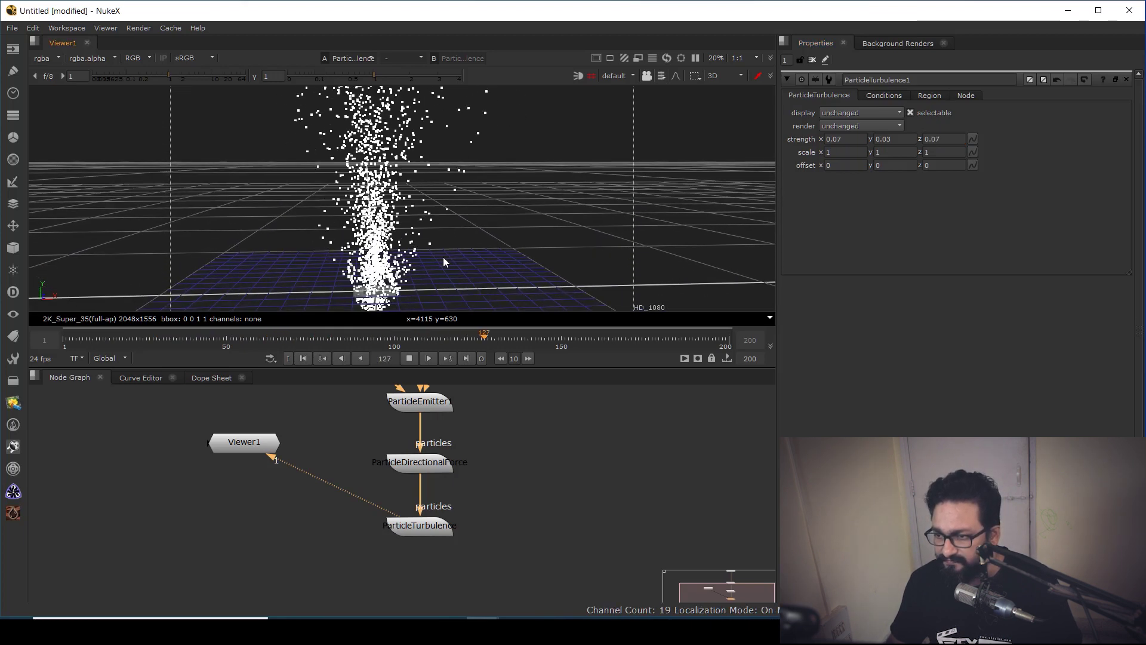
# Stop the playback and examine the shape and spread of the turbulent particles up close and from a distance.
pyautogui.moveTo(445, 538); pyautogui.dragTo(440, 502, button='middle')
pyautogui.click(439, 502)
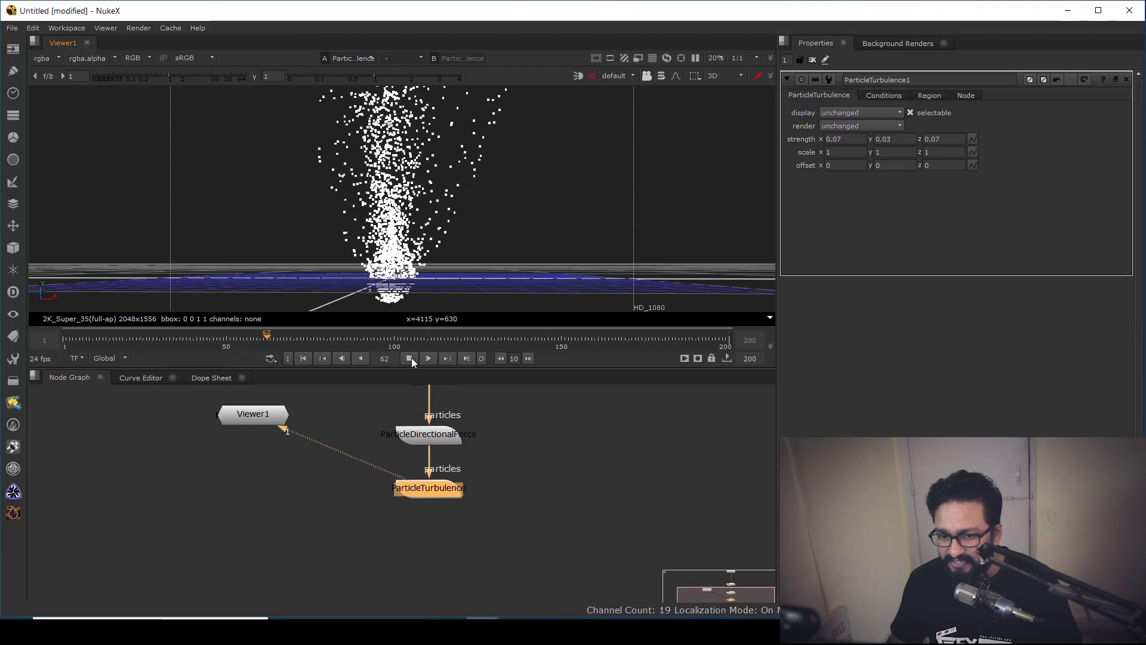
pyautogui.click(410, 360)
pyautogui.scroll(8, 393, 229)
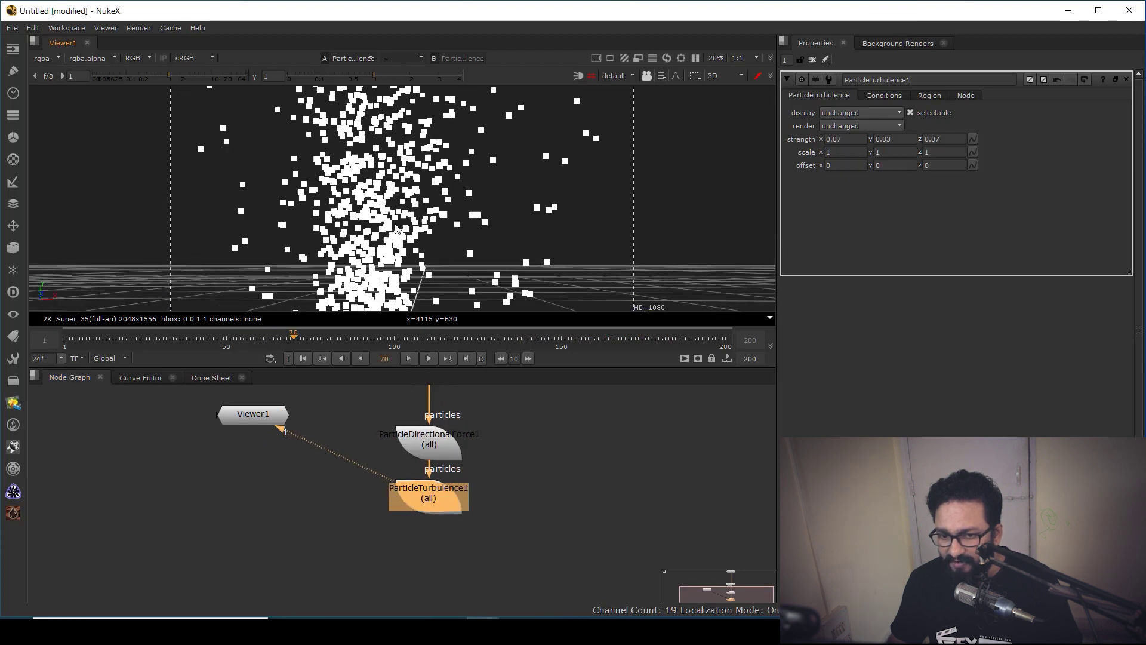
pyautogui.keyDown('alt'); pyautogui.moveTo(431, 189); pyautogui.dragTo(447, 197); pyautogui.keyUp('alt')
pyautogui.scroll(-2, 447, 197)
pyautogui.scroll(-8, 448, 197)
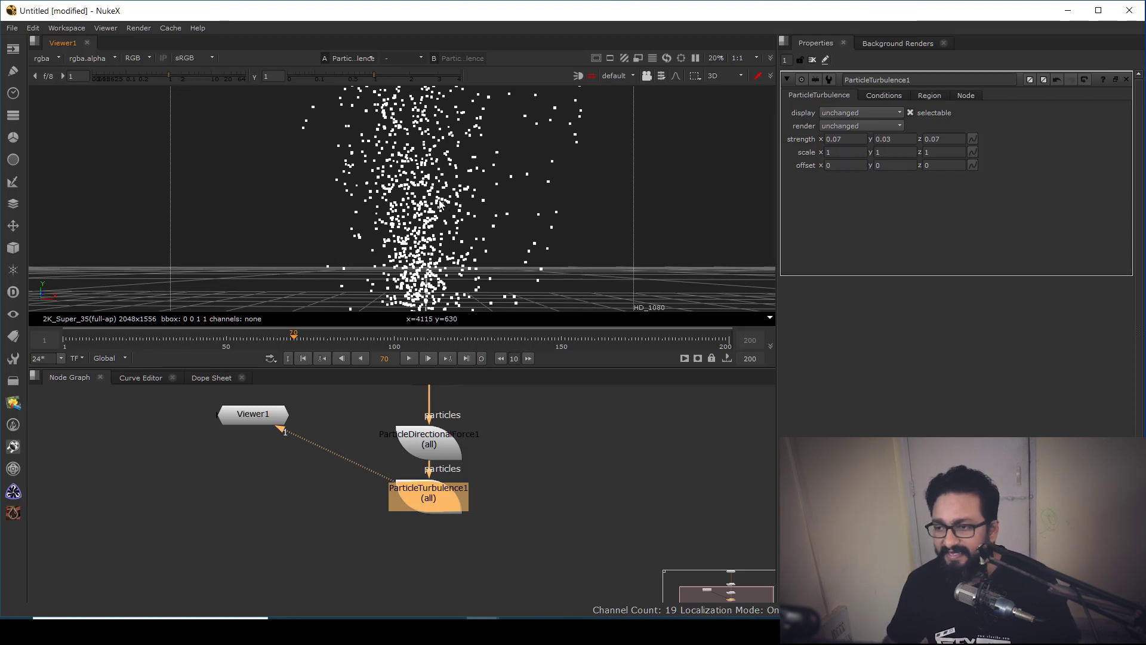
pyautogui.scroll(5, 442, 209)
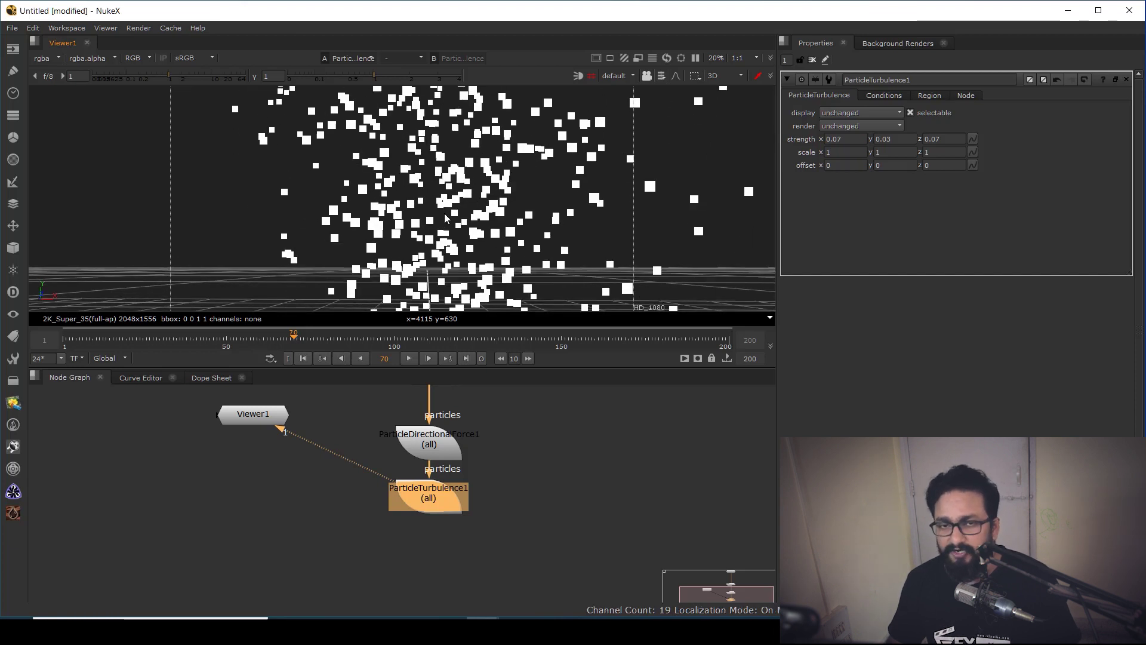
# Switch to Photoshop and compare the smoke textures on Layers 3, 4 and 5 of Smoke.psd by toggling their visibility.
pyautogui.click(546, 493)
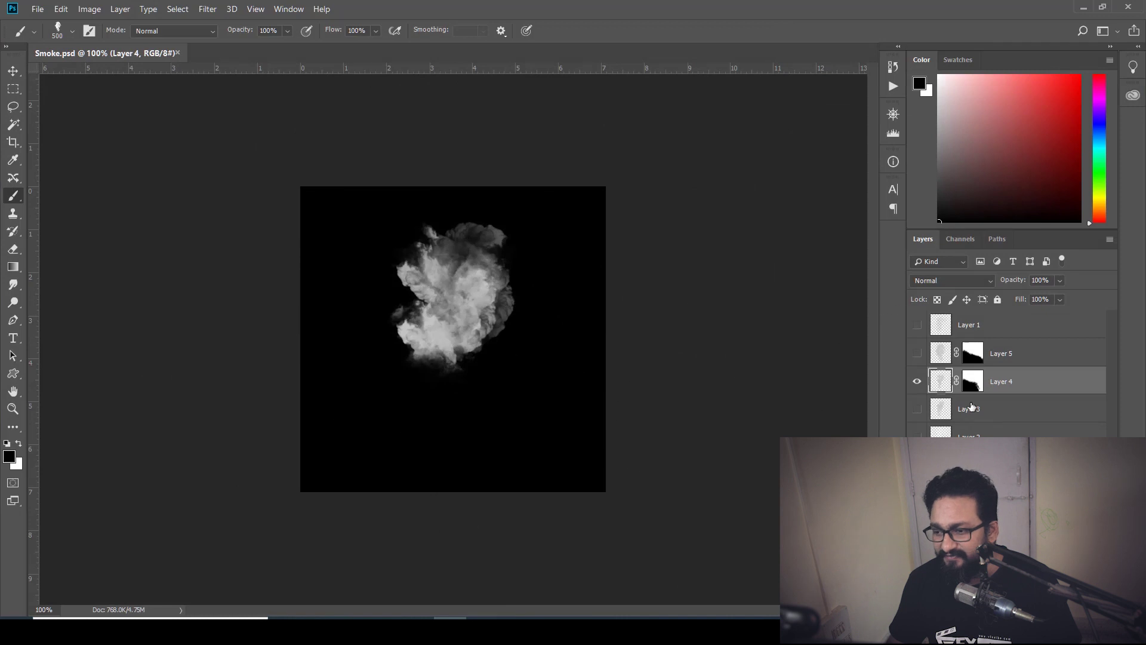
pyautogui.click(916, 382)
pyautogui.click(919, 408)
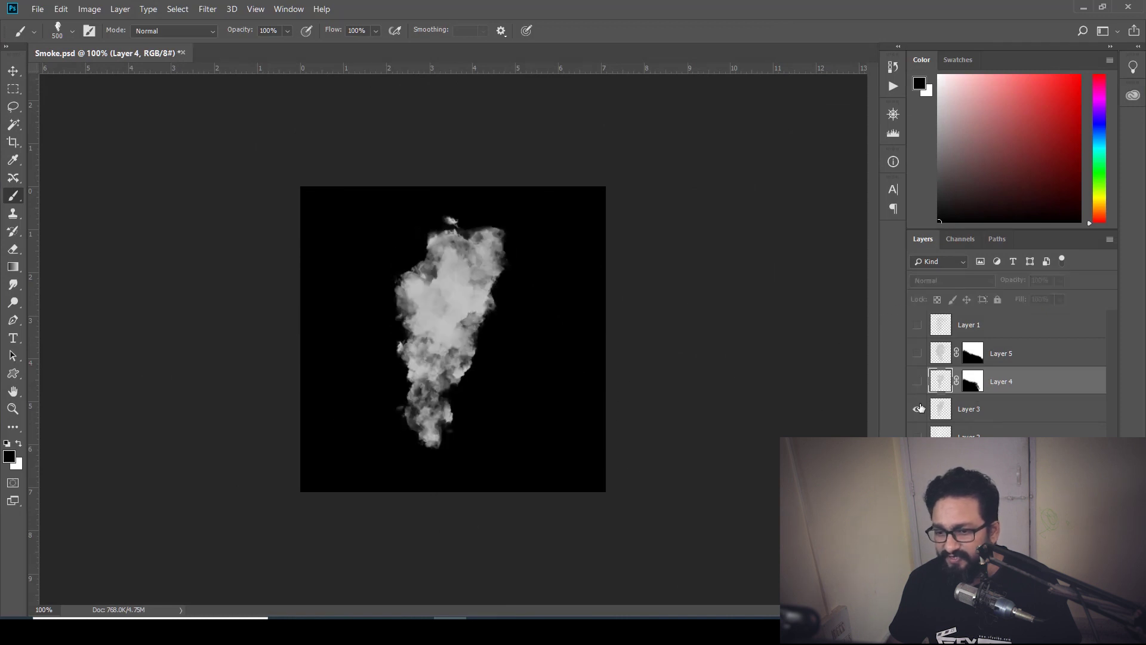
pyautogui.click(919, 408)
pyautogui.click(917, 380)
pyautogui.click(917, 354)
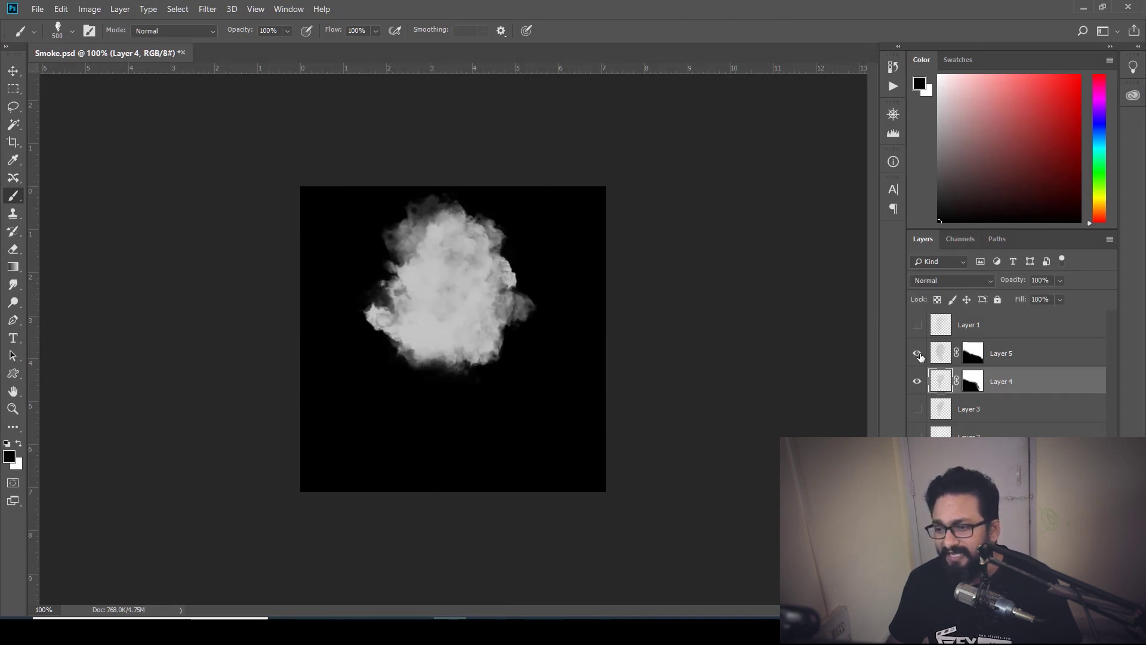
pyautogui.click(918, 382)
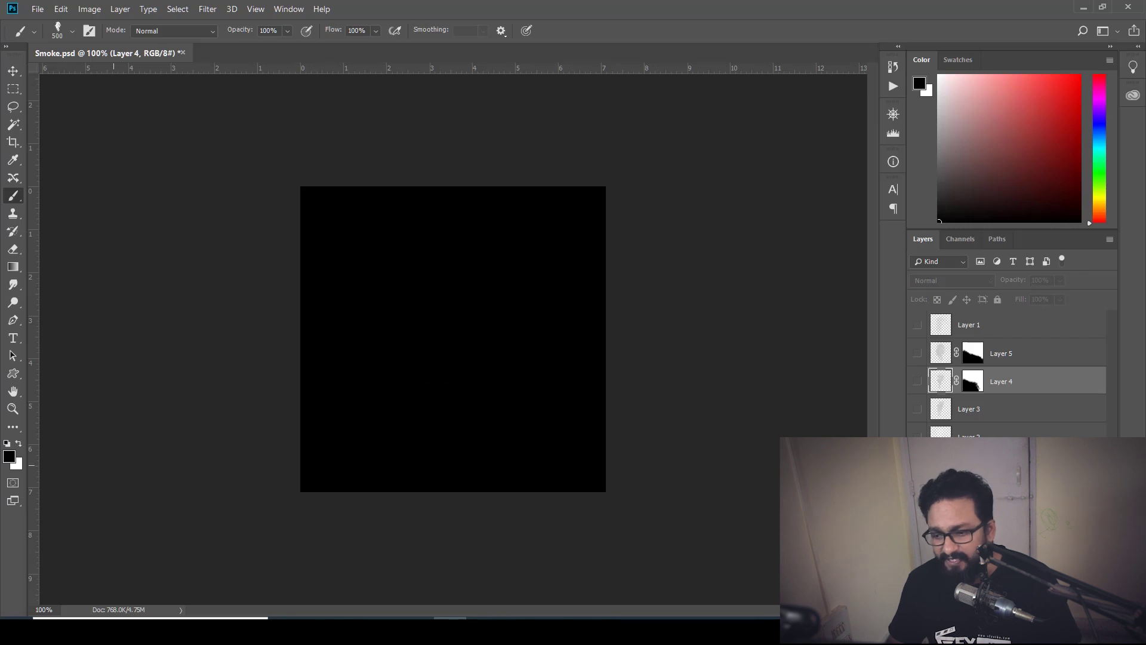
# Add a new layer, set the foreground colour to white (ffffff) and stamp the 500-size smoke brush in the canvas centre.
pyautogui.hotkey('ctrl', 'shift', 'alt', 'n')
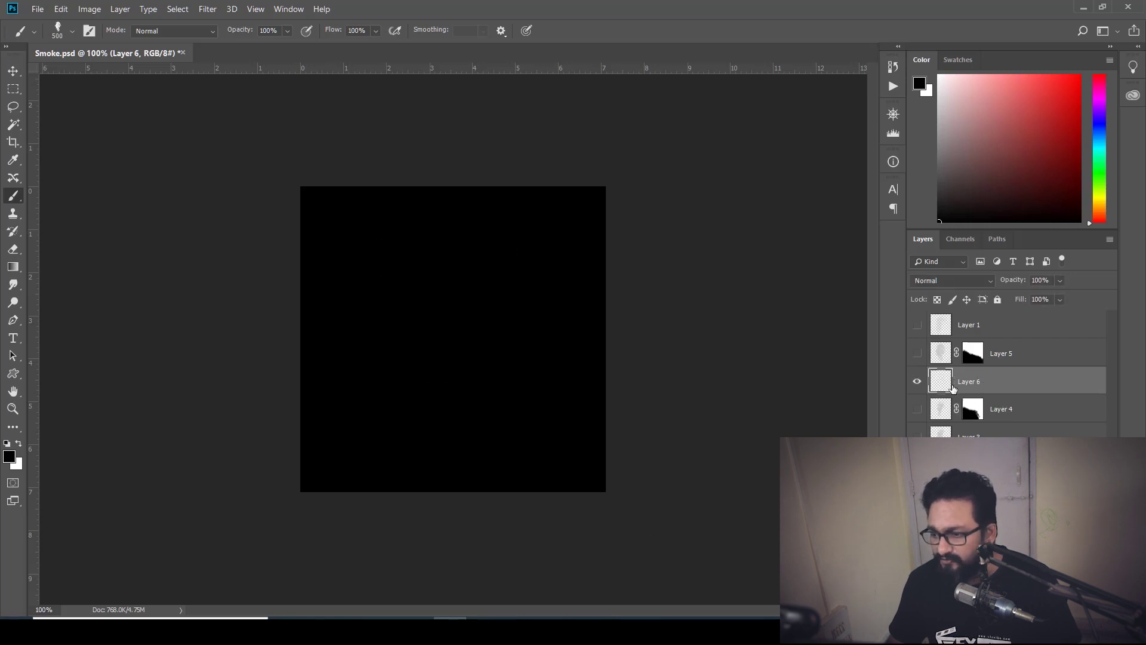
pyautogui.click(463, 334)
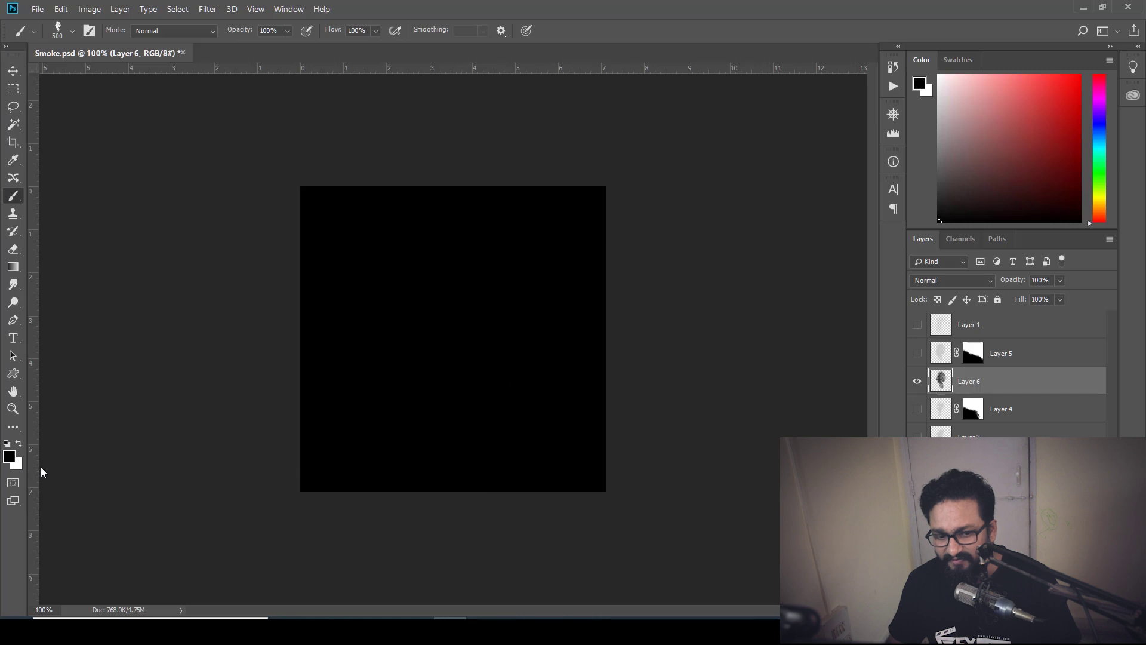
pyautogui.click(9, 458)
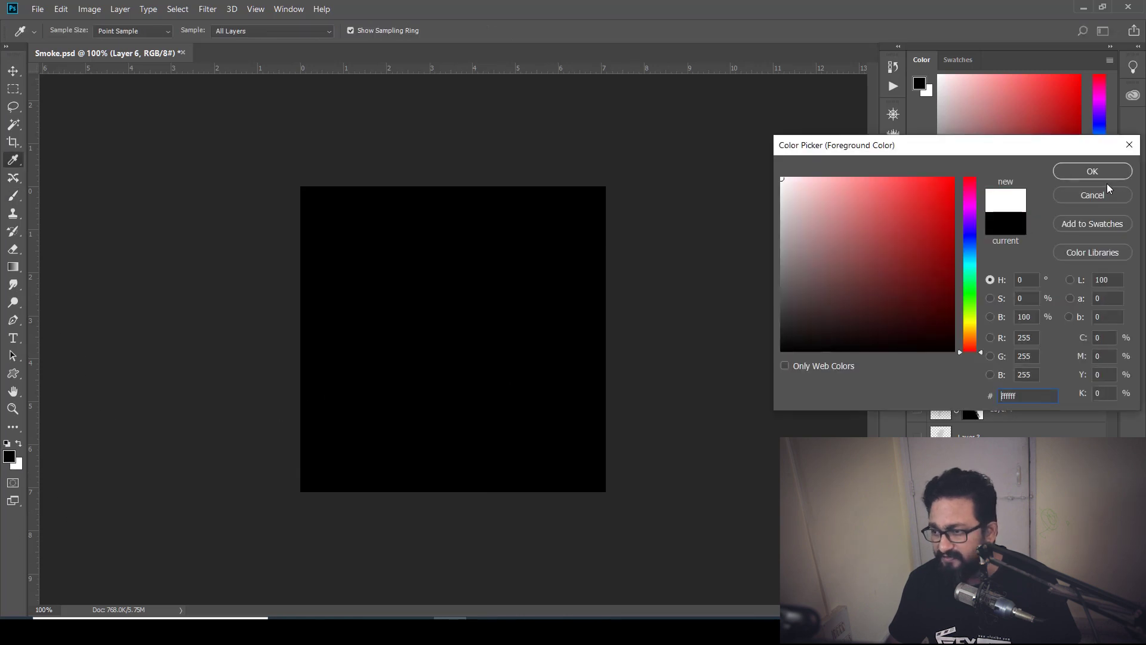
pyautogui.click(1106, 171)
pyautogui.press('b')
pyautogui.click(460, 334)
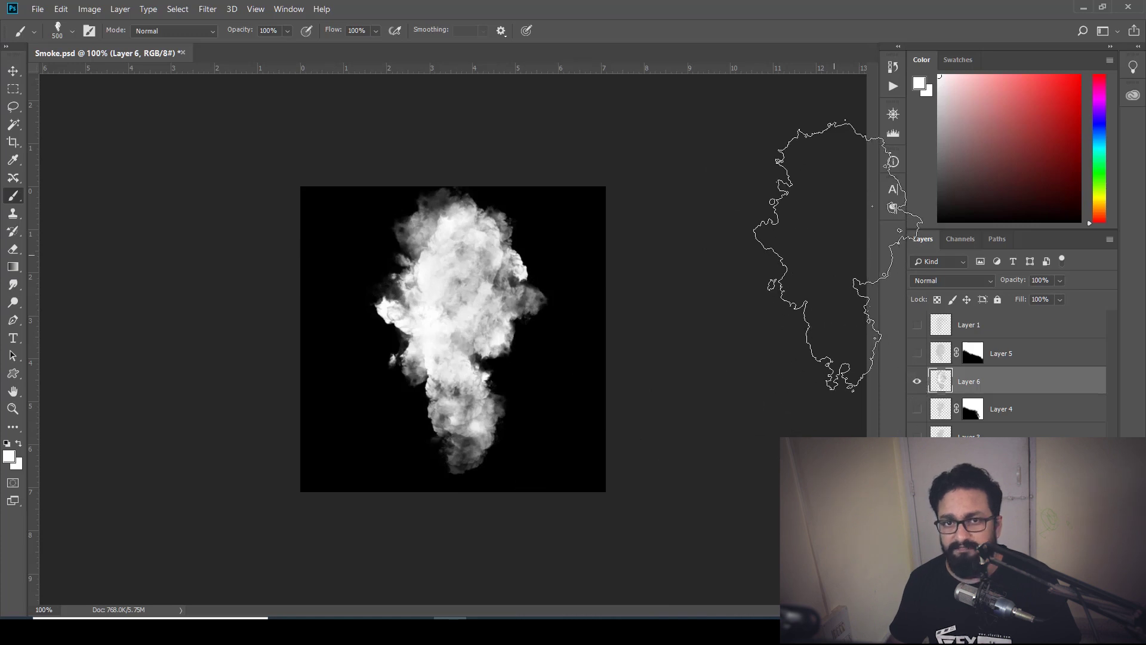
# Switch back to Nuke and import Smoke_1.png and Smoke_2.png into the node graph beside the sphere.
pyautogui.click(1082, 11)
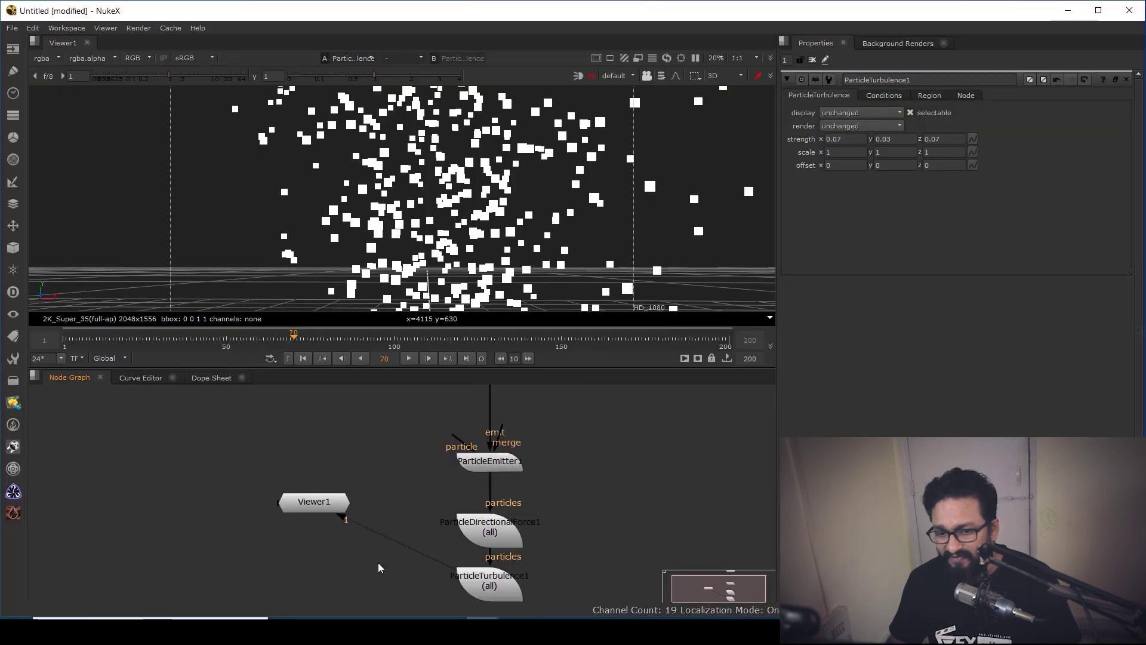
pyautogui.scroll(-4, 384, 497)
pyautogui.moveTo(452, 478); pyautogui.dragTo(456, 487, button='middle')
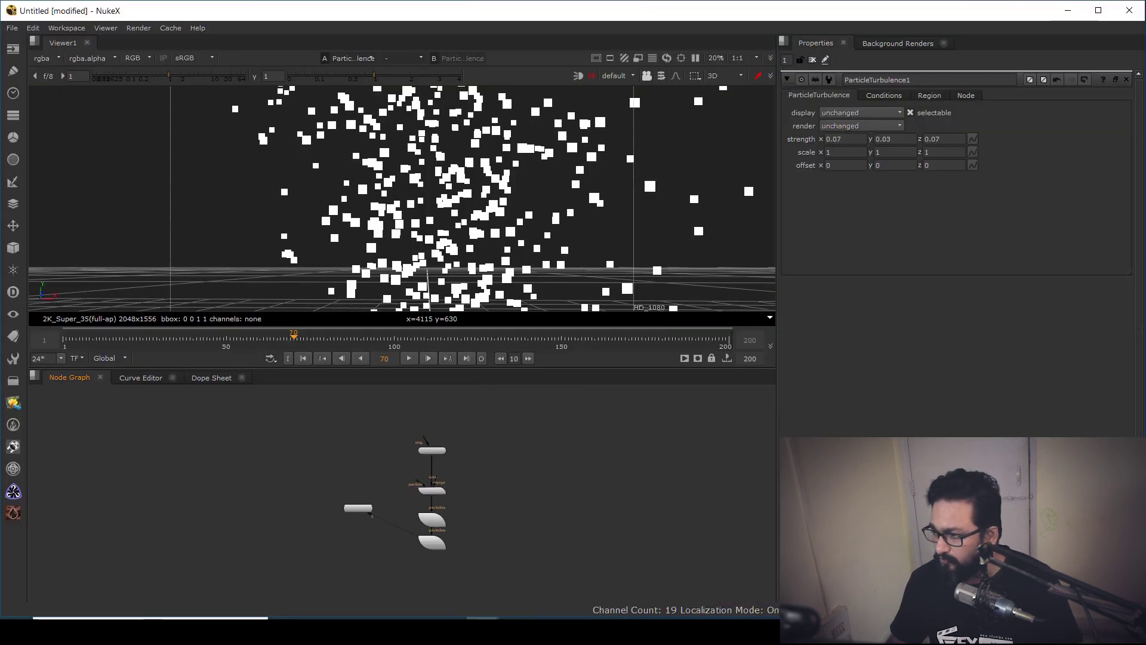
pyautogui.hotkey('alt', 'Tab')
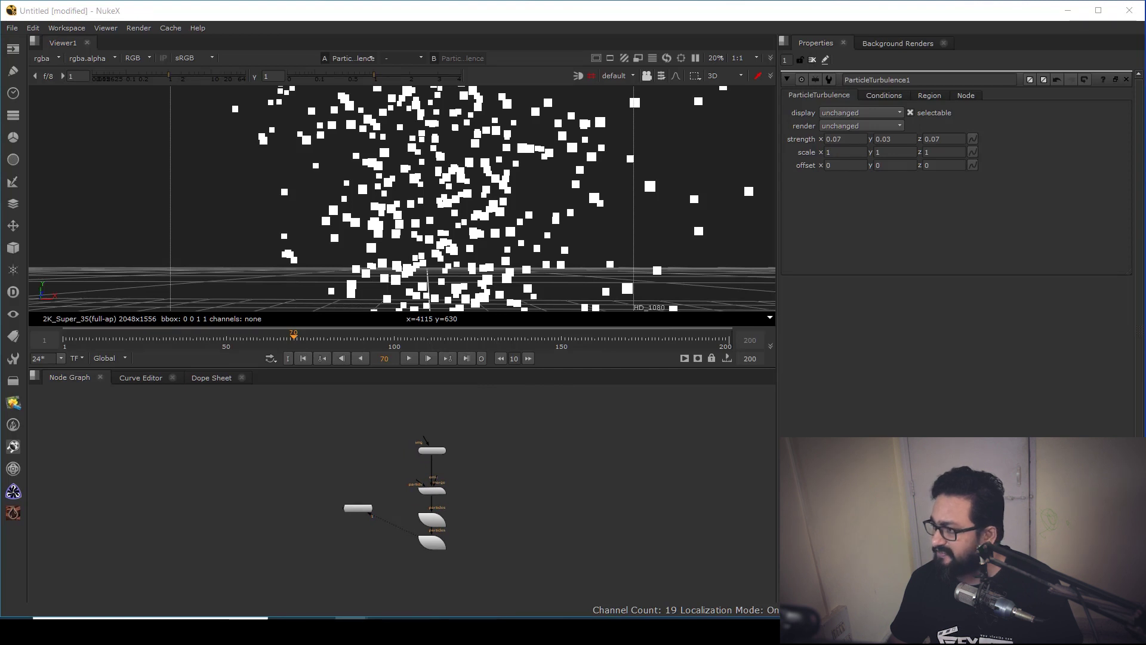
pyautogui.moveTo(534, 525); pyautogui.dragTo(298, 460)
pyautogui.scroll(4, 321, 476)
pyautogui.moveTo(351, 411); pyautogui.dragTo(155, 539)
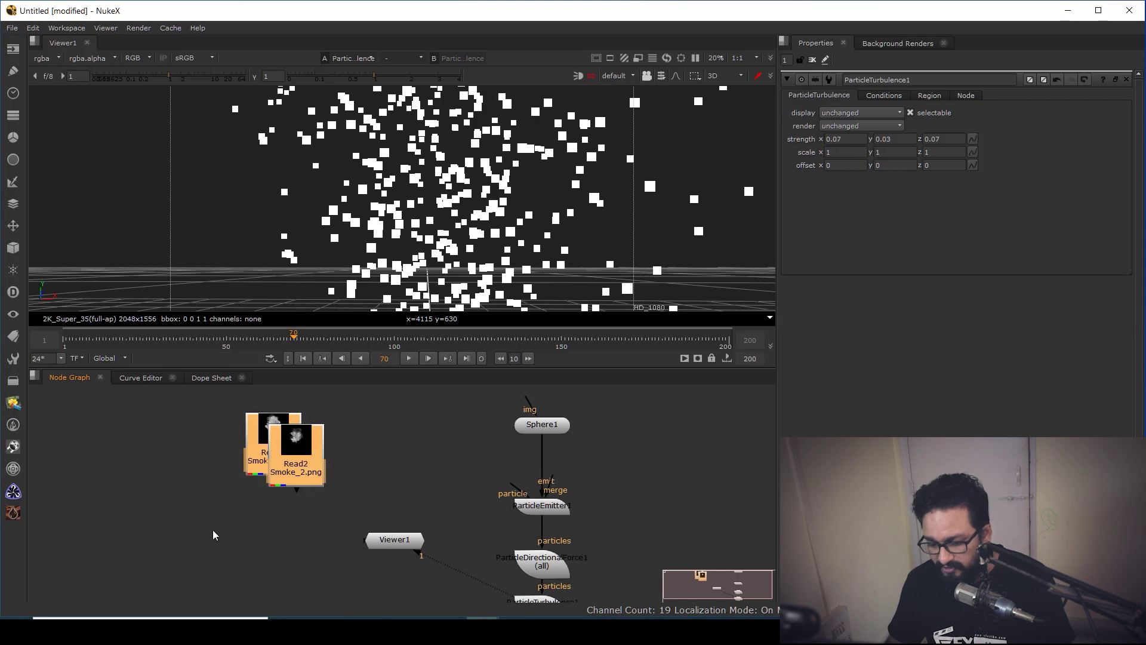
# Arrange the two smoke Read nodes in a row and view Smoke_1 and Smoke_2 through viewer inputs 1 and 2.
pyautogui.press('l')
pyautogui.moveTo(300, 495); pyautogui.dragTo(342, 489, button='middle')
pyautogui.click(335, 413)
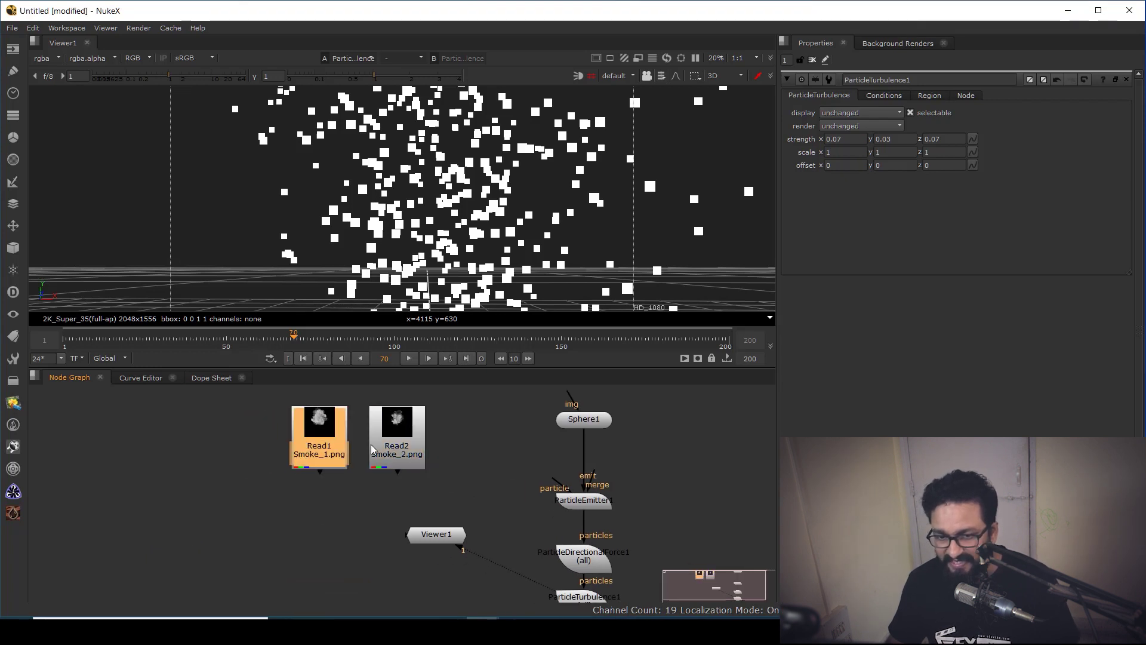
pyautogui.press('1')
pyautogui.click(416, 436)
pyautogui.press('2')
pyautogui.scroll(-2, 383, 460)
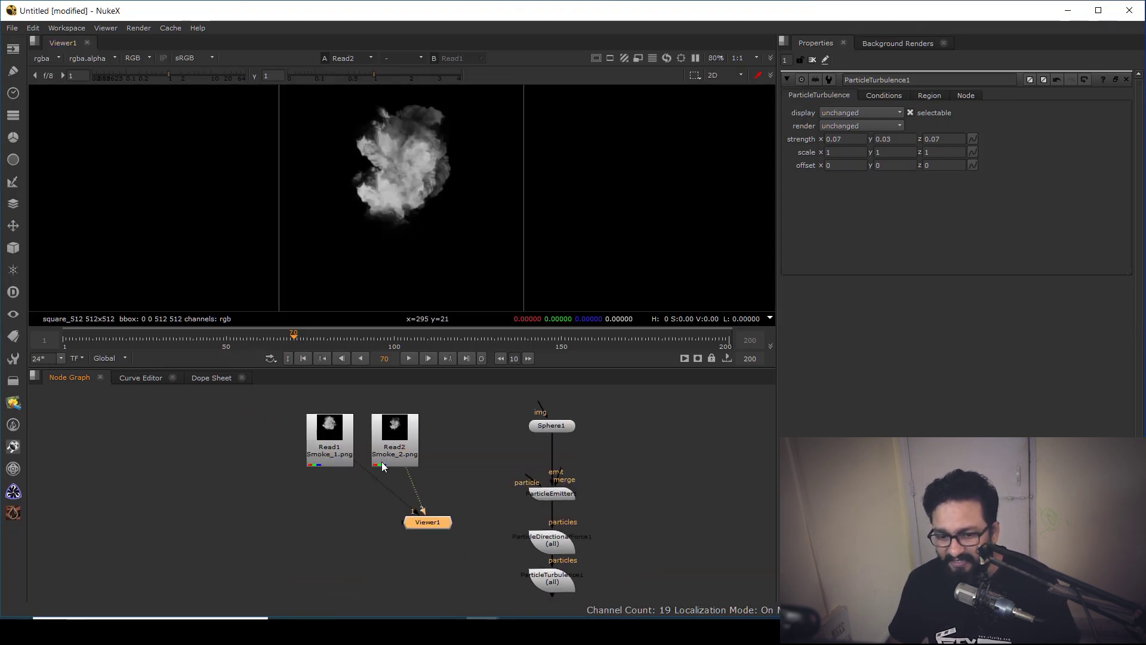
# Connect the Smoke_2.png Read node to the particle input of ParticleEmitter1.
pyautogui.moveTo(430, 523); pyautogui.dragTo(457, 485, button='middle')
pyautogui.scroll(5, 421, 535)
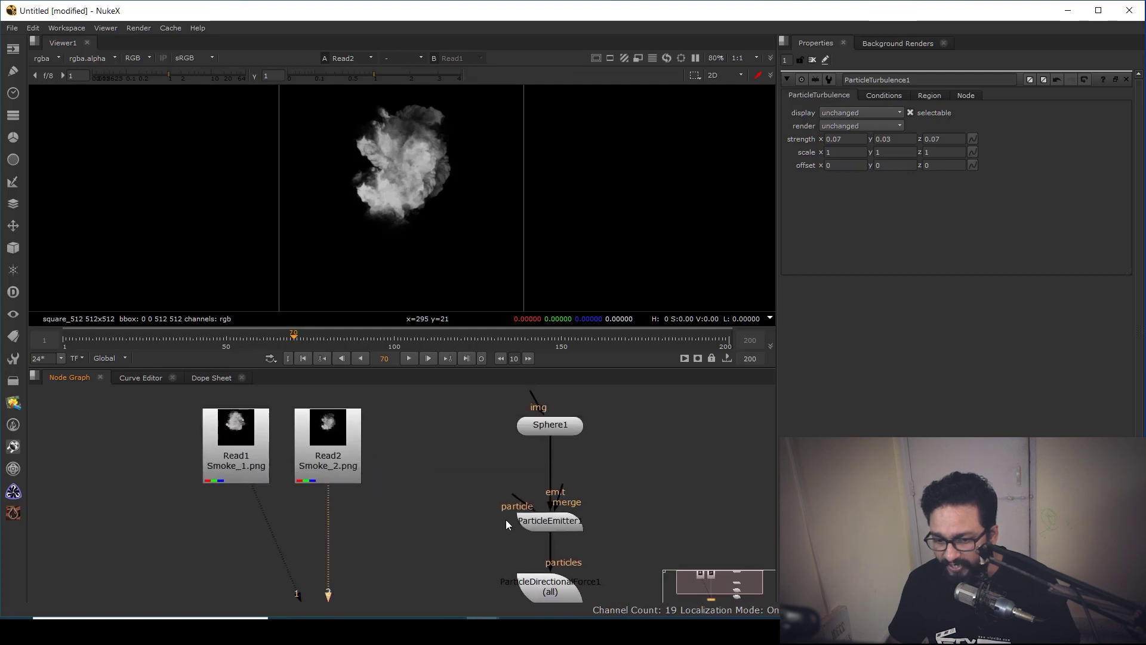
pyautogui.moveTo(338, 486); pyautogui.dragTo(319, 447)
pyautogui.scroll(-2, 483, 488)
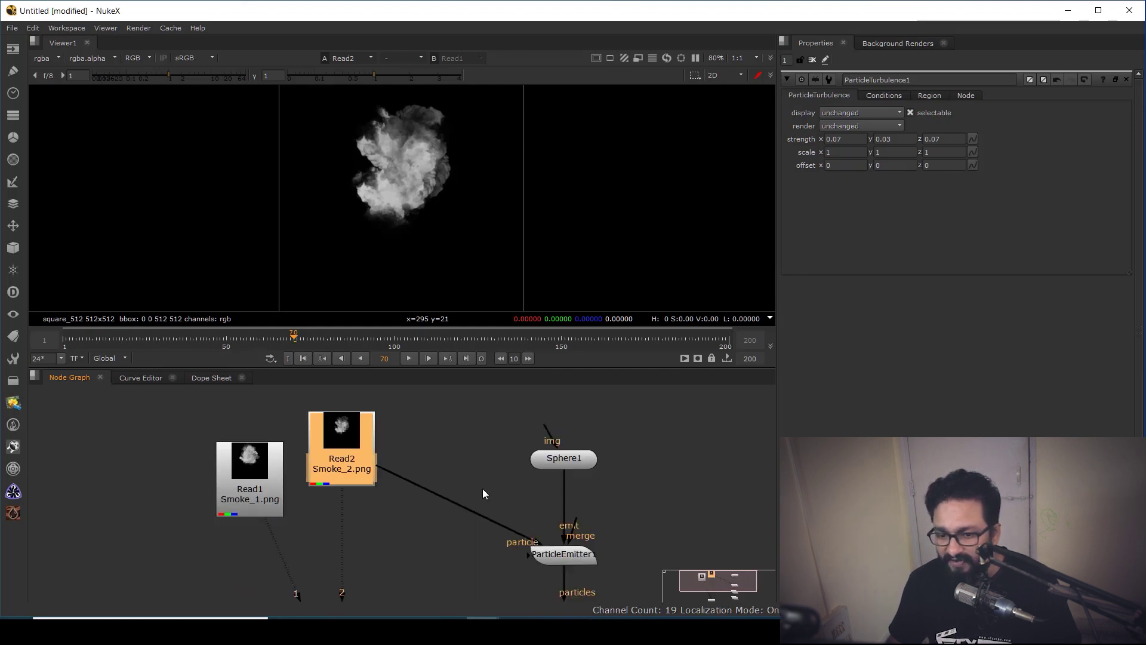
# Show the ParticleTurbulence output in the viewer and route the Smoke_2 connection to the emitter through a Dot.
pyautogui.scroll(-2, 483, 488)
pyautogui.click(404, 495)
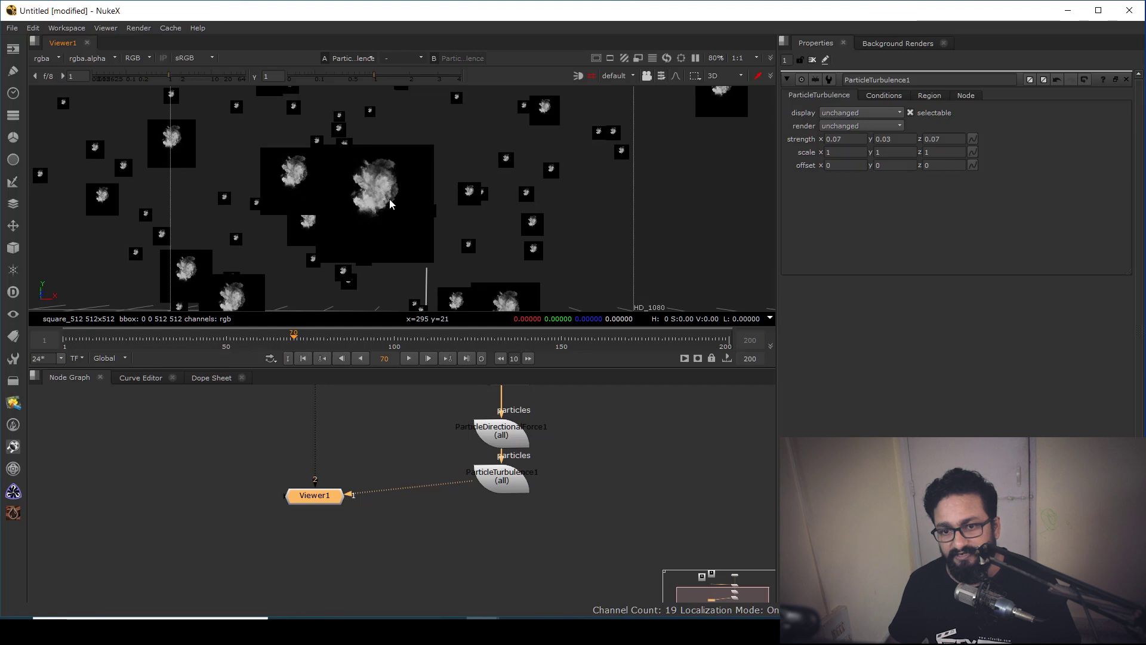
pyautogui.moveTo(361, 457); pyautogui.dragTo(413, 594, button='middle')
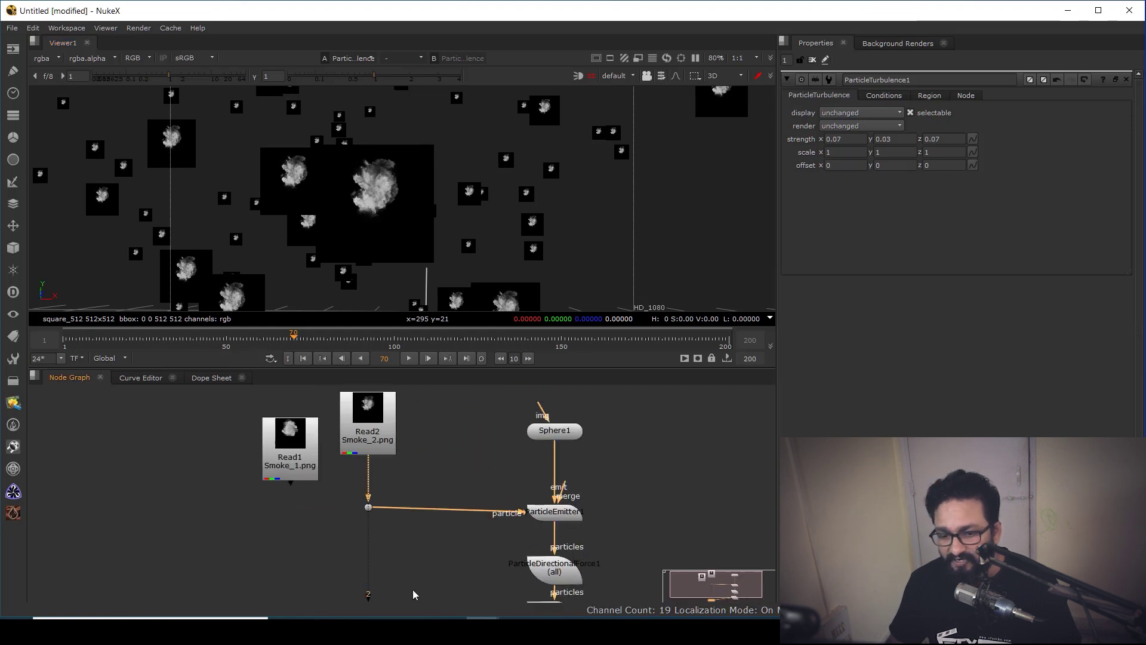
# Insert a Shuffle node below the Smoke_2.png Read node and route the blue channel into alpha.
pyautogui.moveTo(377, 437); pyautogui.dragTo(378, 421)
pyautogui.press('Tab')
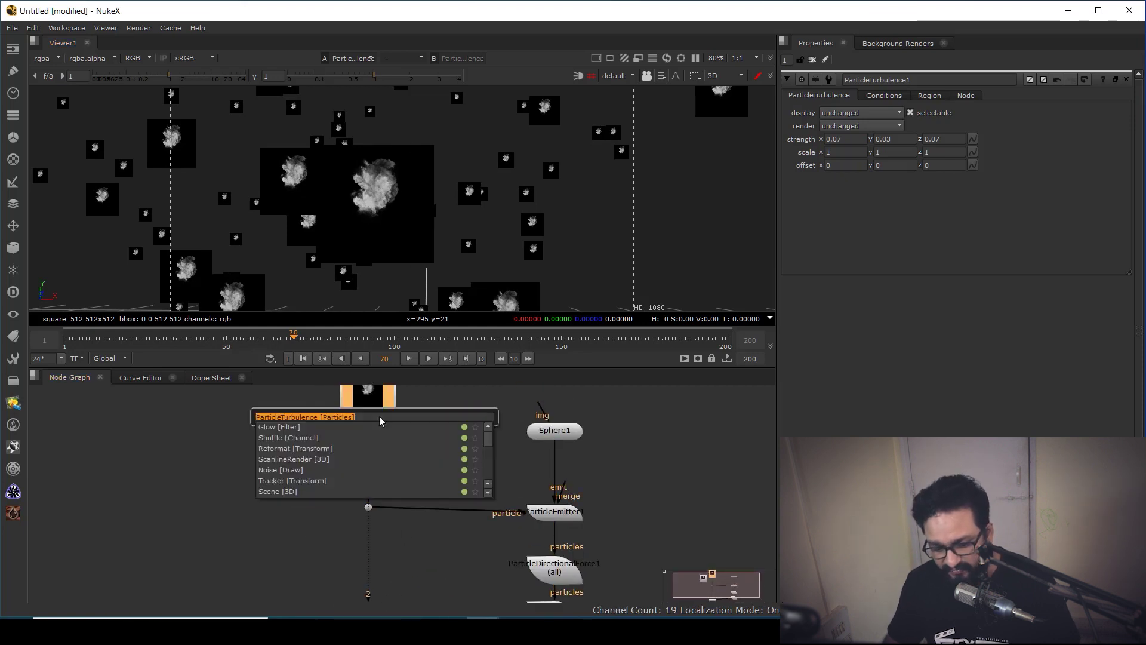
pyautogui.write('shu')
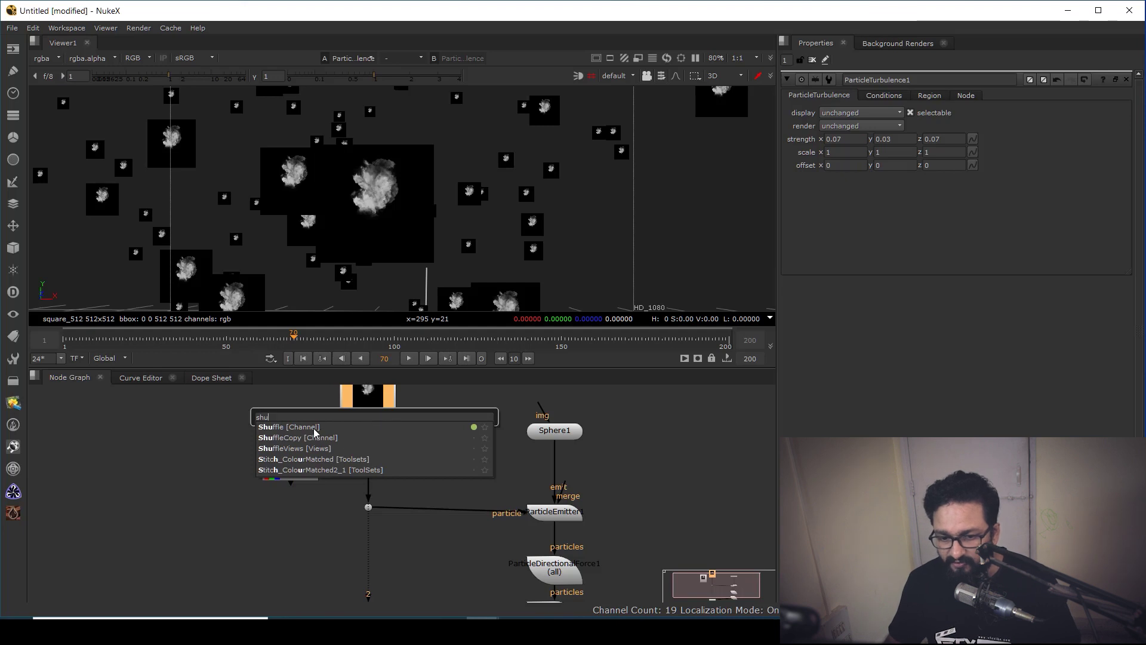
pyautogui.press('Return')
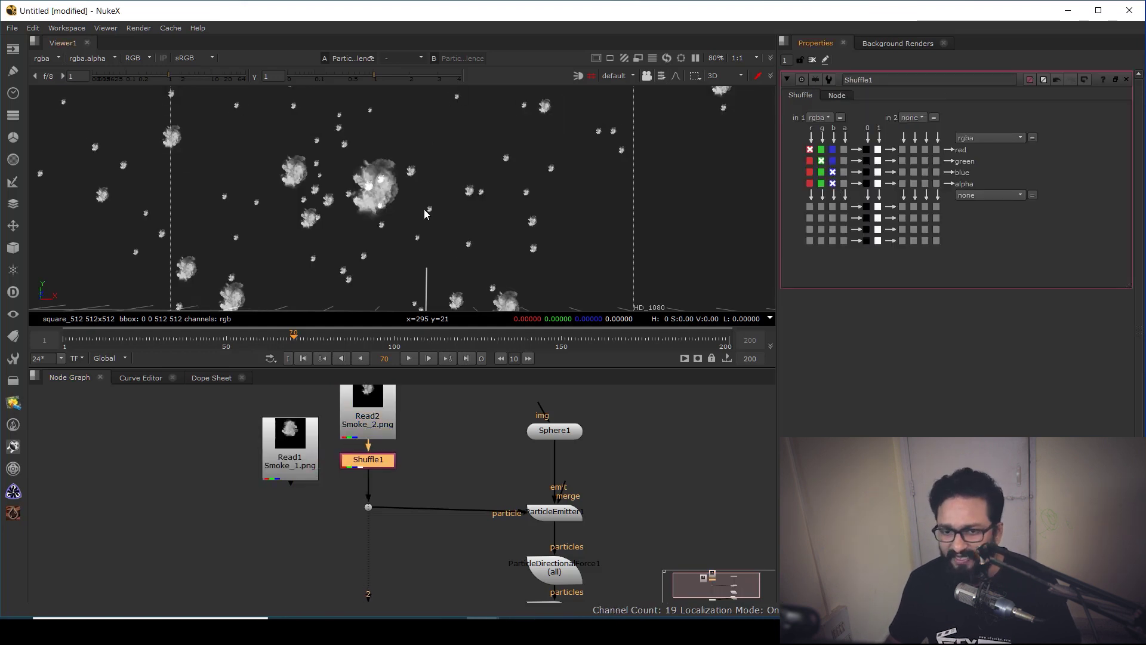
# Play the simulation and examine the smoke-textured particles from farther away, then stop the playback.
pyautogui.scroll(-6, 392, 191)
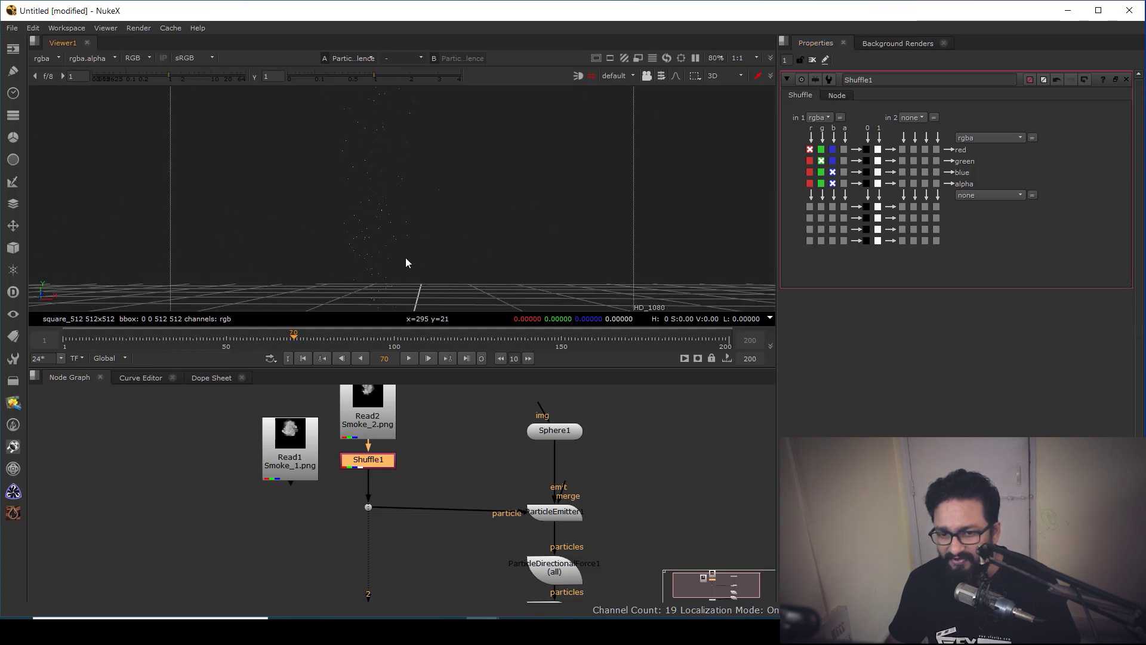
pyautogui.scroll(-3, 417, 227)
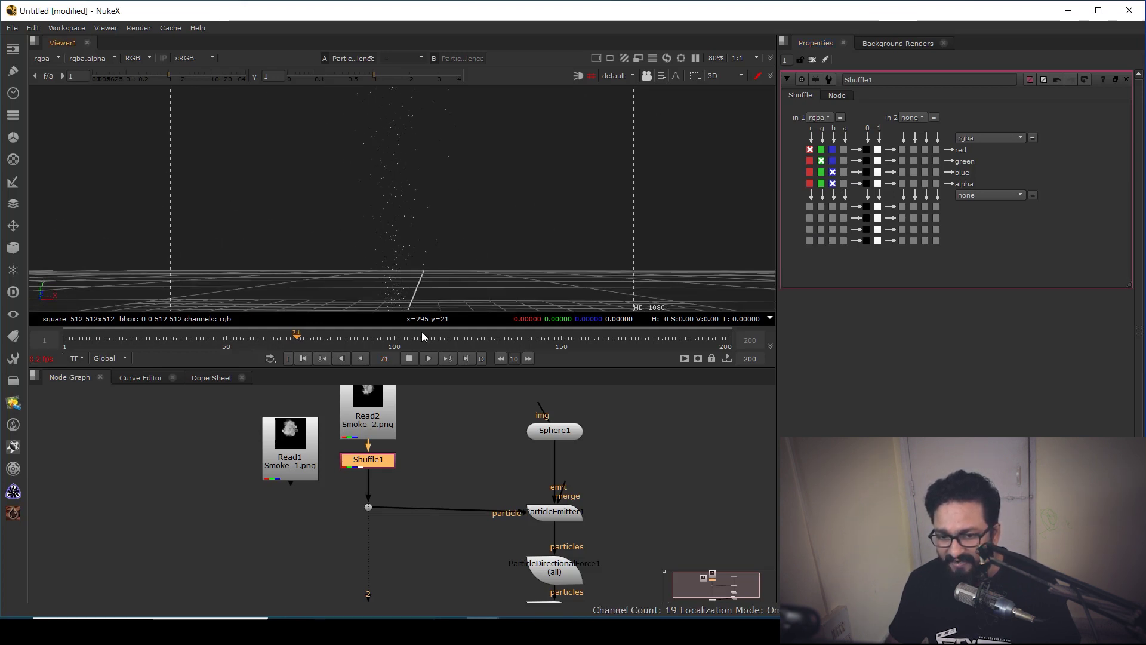
pyautogui.scroll(-4, 420, 237)
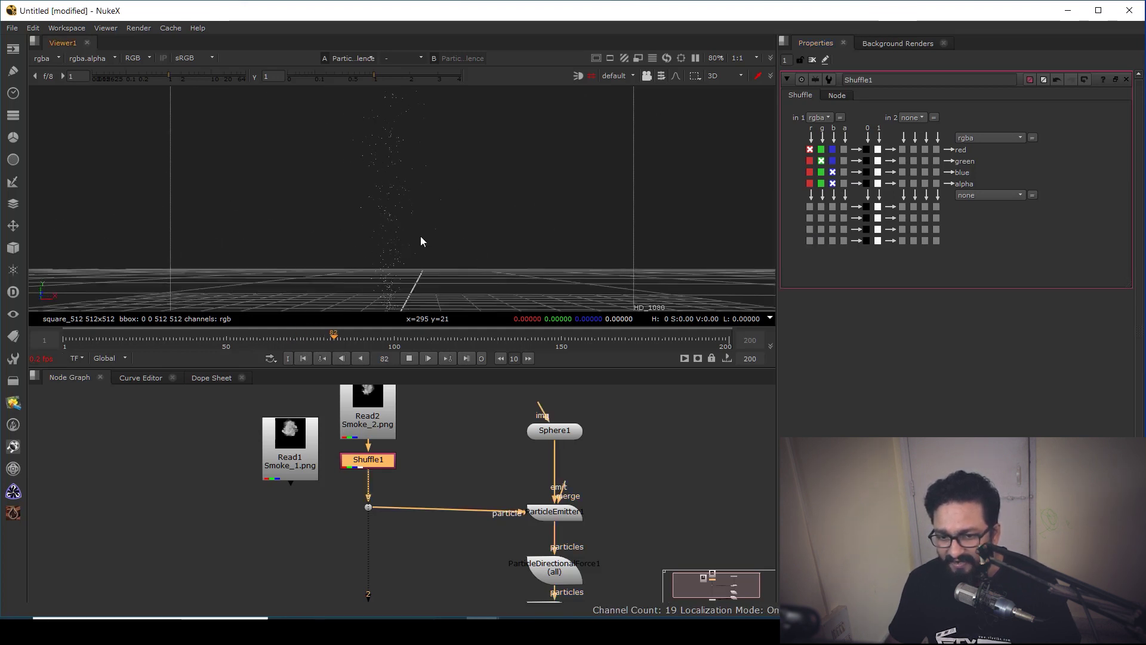
pyautogui.click(408, 357)
pyautogui.scroll(1, 560, 484)
# Set the size of ParticleEmitter1 to 5 and check the enlarged smoke particles in the 3D view.
pyautogui.scroll(2, 530, 489)
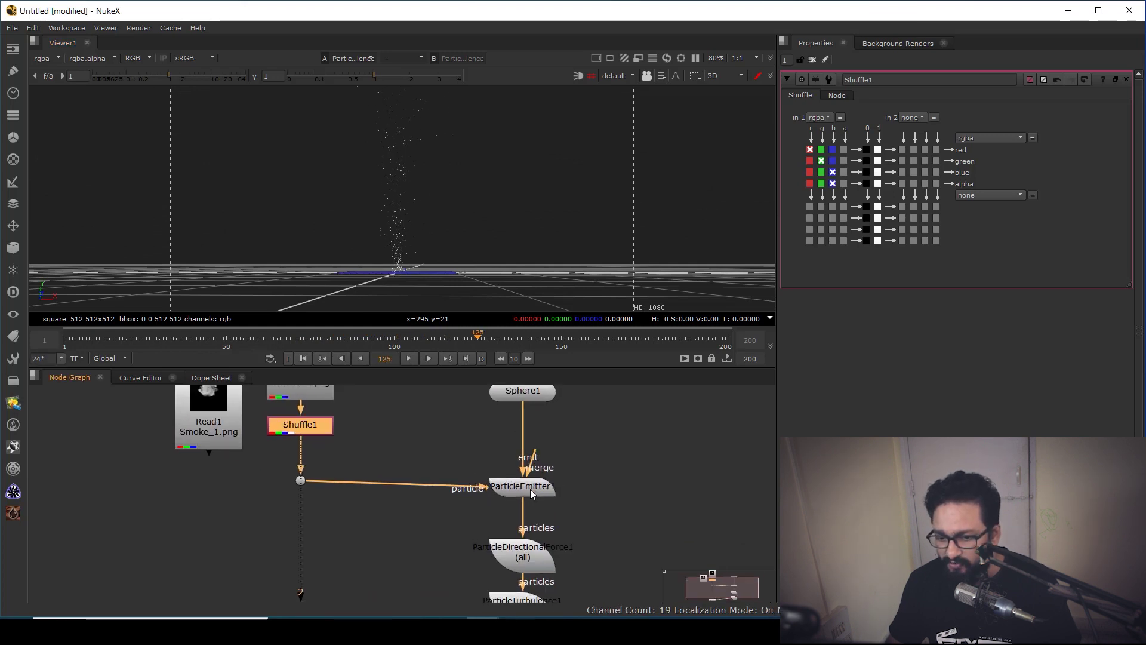
pyautogui.click(530, 488)
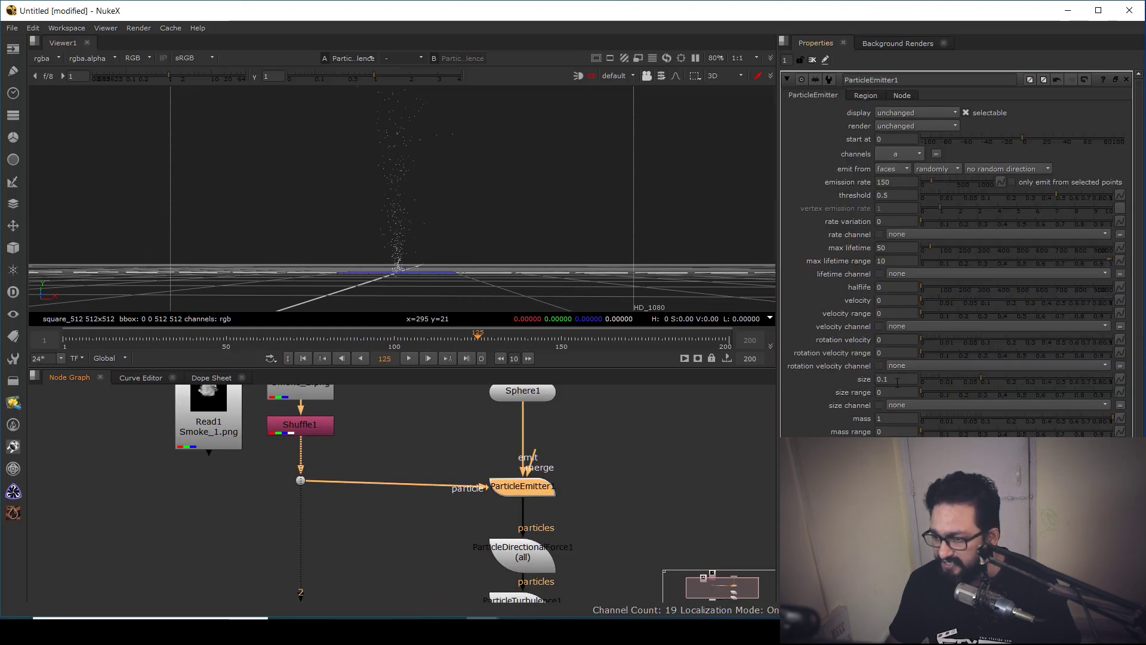
pyautogui.press('Return')
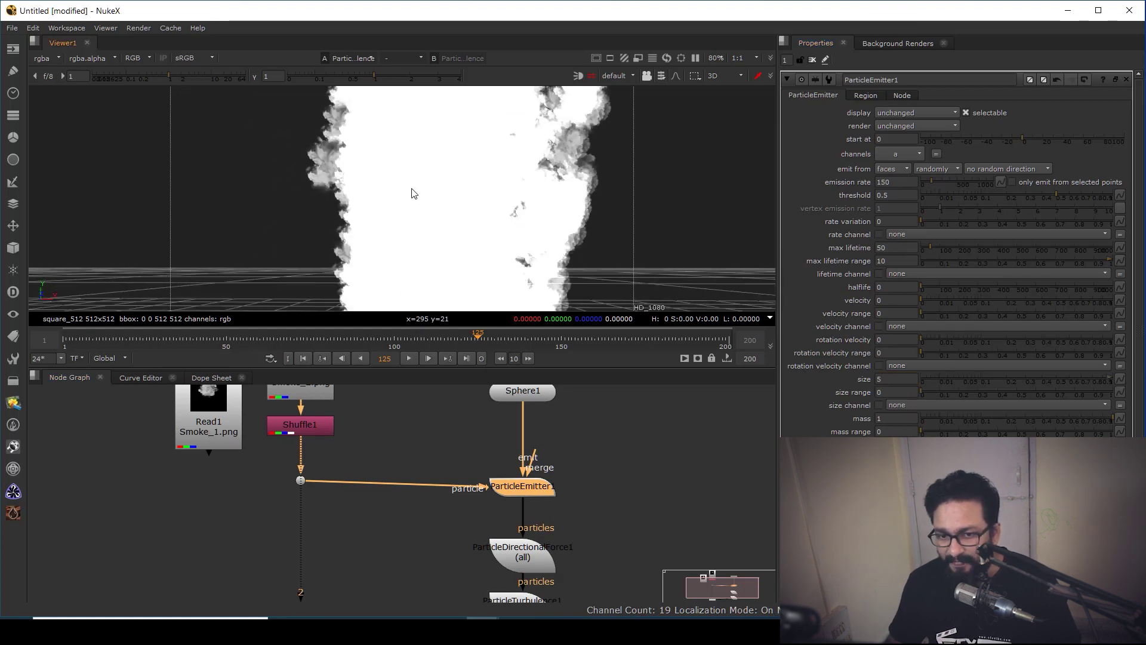
pyautogui.moveTo(394, 251)
pyautogui.keyDown('ctrl'); pyautogui.mouseDown()
pyautogui.moveTo(412, 248)
pyautogui.moveTo(370, 287)
pyautogui.moveTo(382, 269)
pyautogui.mouseUp(); pyautogui.keyUp('ctrl')
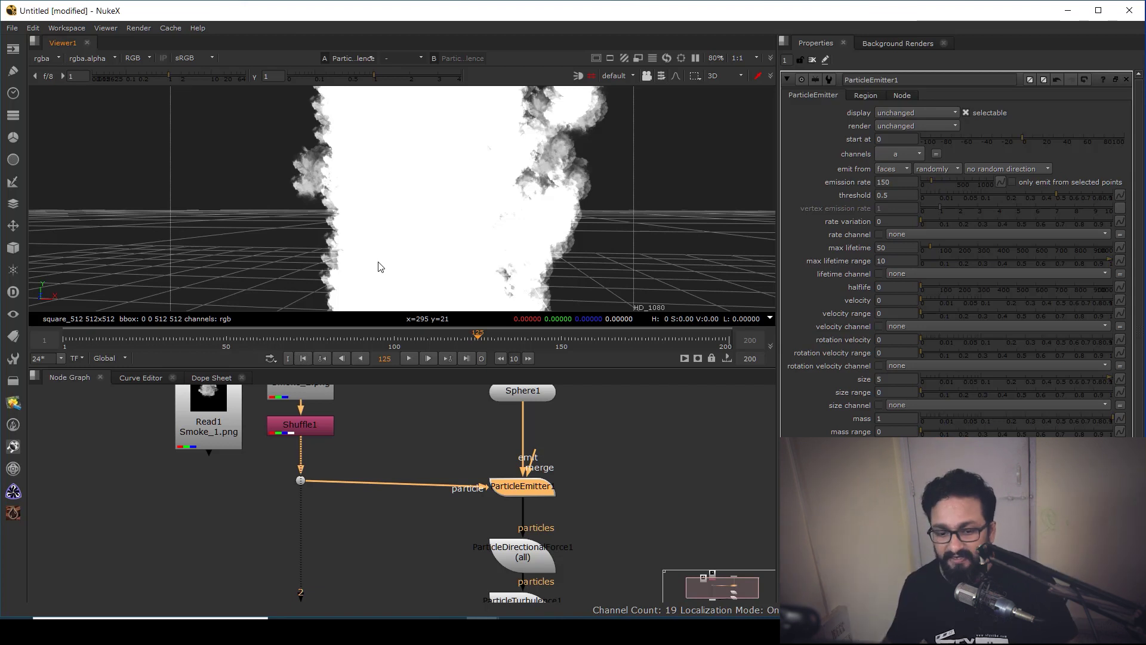
# Straighten the Dot's connection to the emitter and insert a BlendMat node between the Dot and ParticleEmitter1.
pyautogui.moveTo(305, 478); pyautogui.dragTo(300, 487)
pyautogui.click(399, 431)
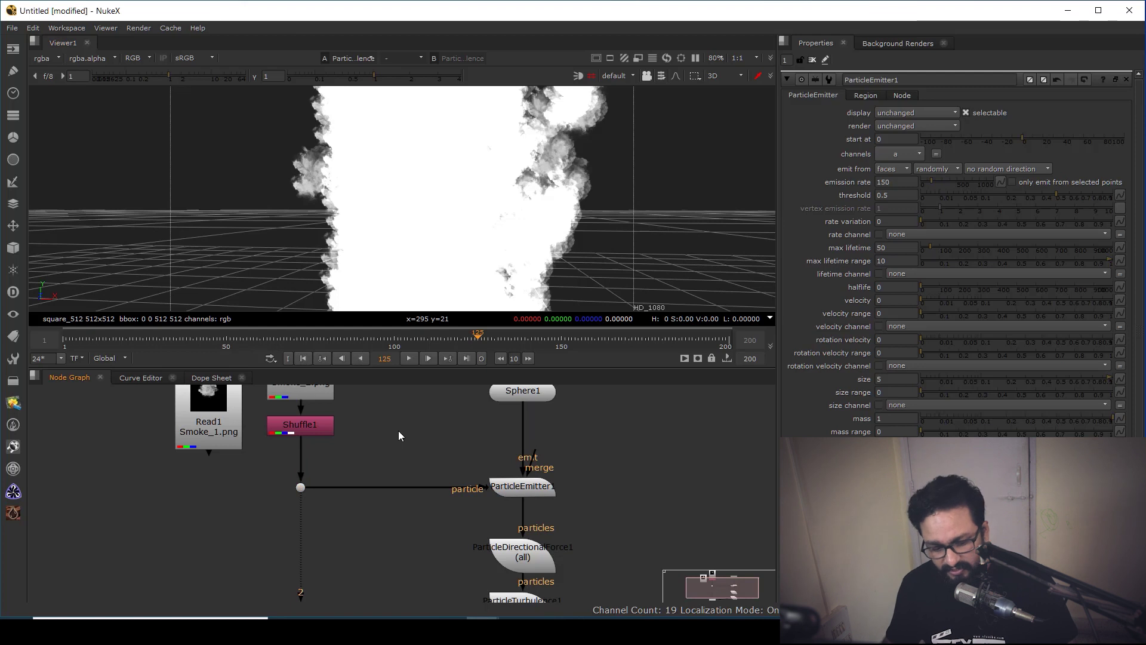
pyautogui.press('Tab')
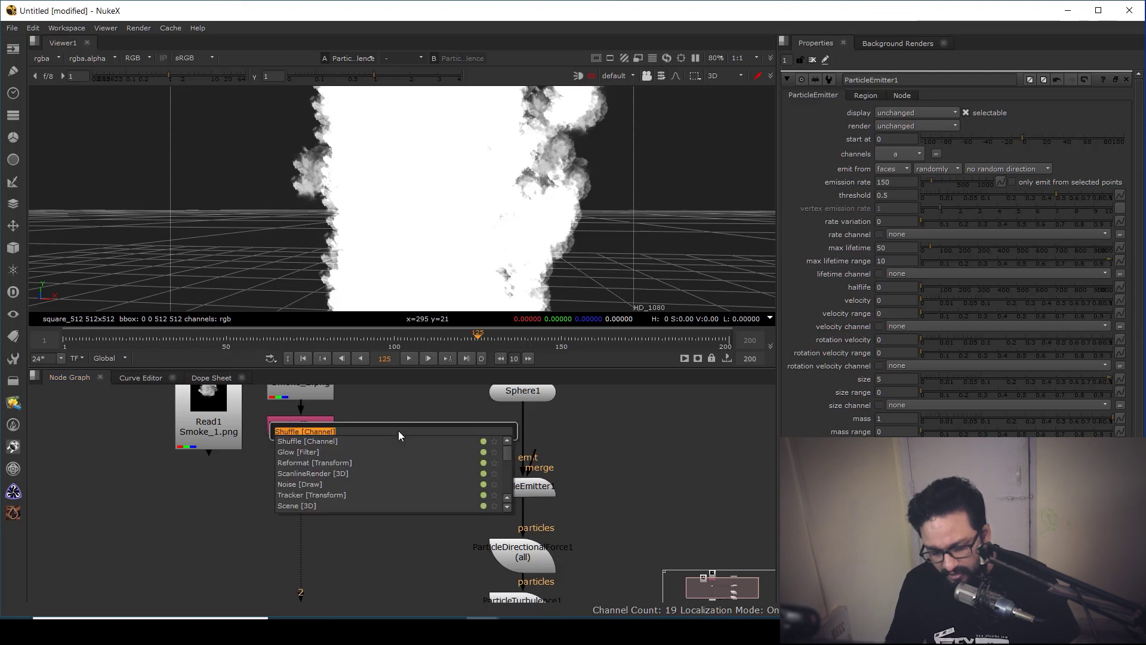
pyautogui.write('blenf')
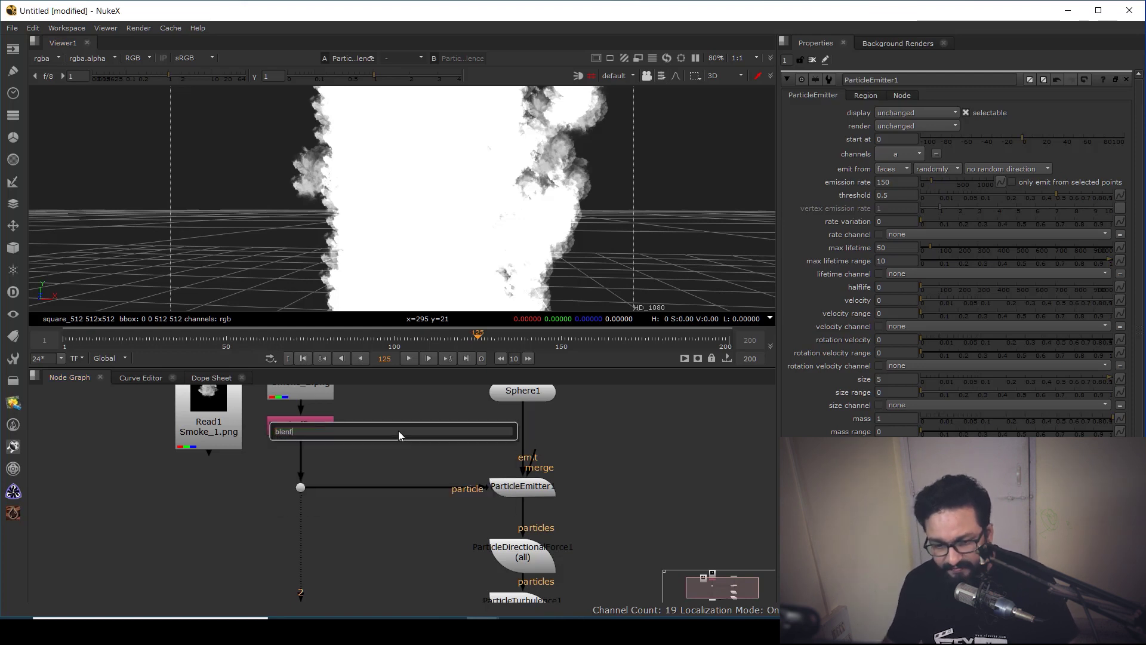
pyautogui.press('BackSpace')
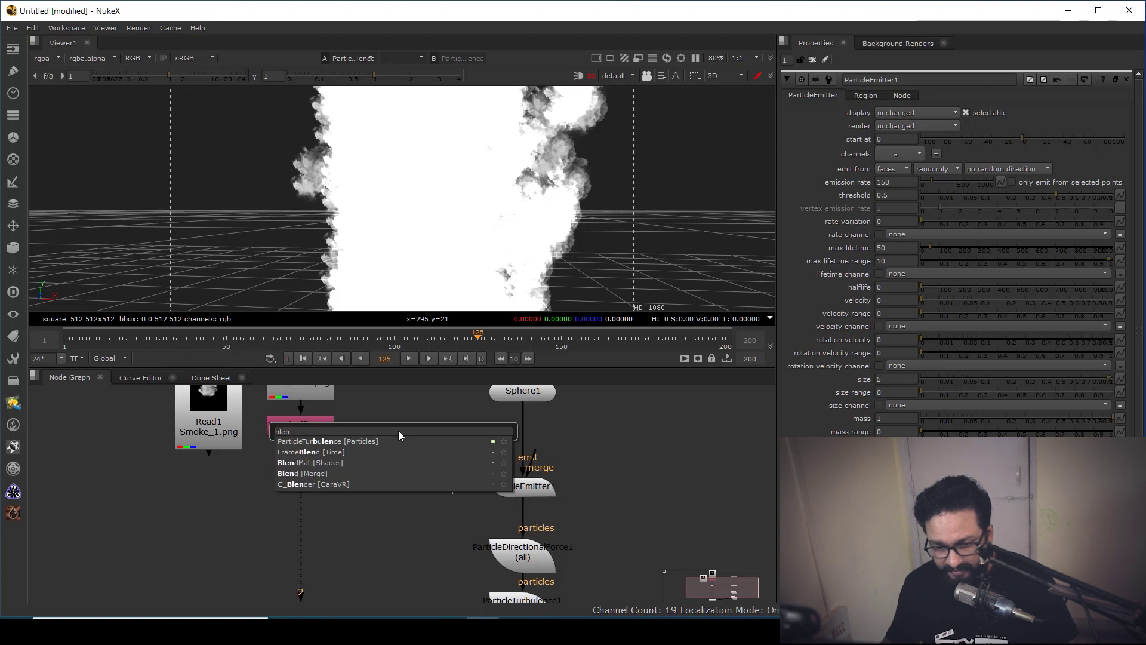
pyautogui.click(312, 465)
pyautogui.scroll(2, 392, 464)
pyautogui.moveTo(391, 421); pyautogui.dragTo(358, 503)
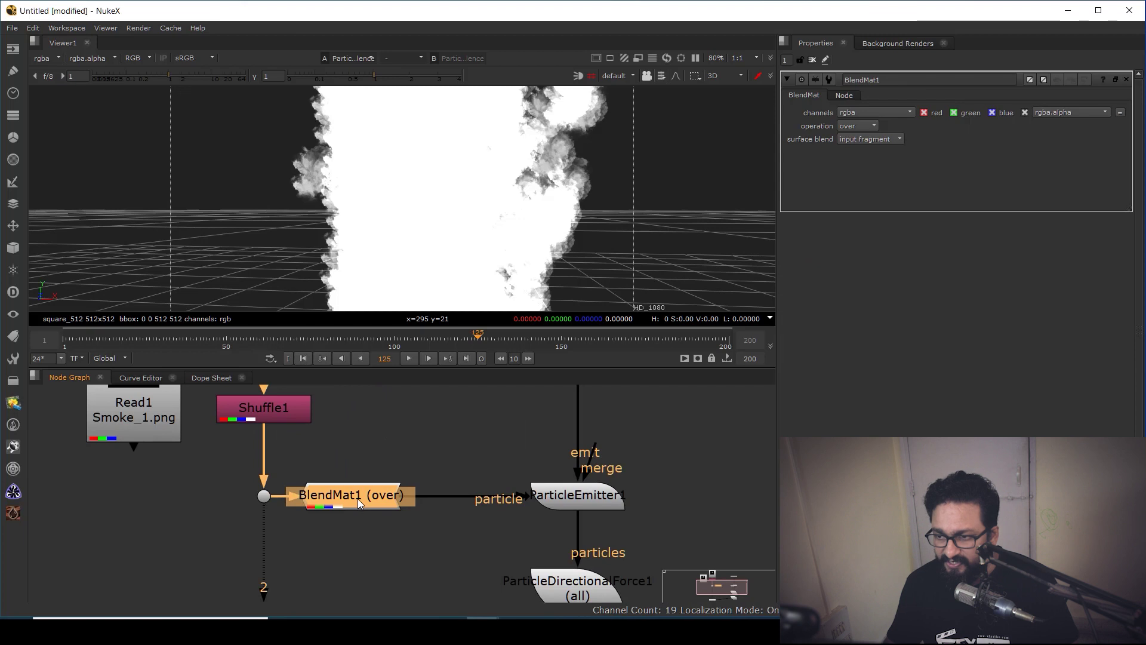
# Set BlendMat1's surface blend to modulate and check the softened smoke in the 3D view.
pyautogui.click(867, 142)
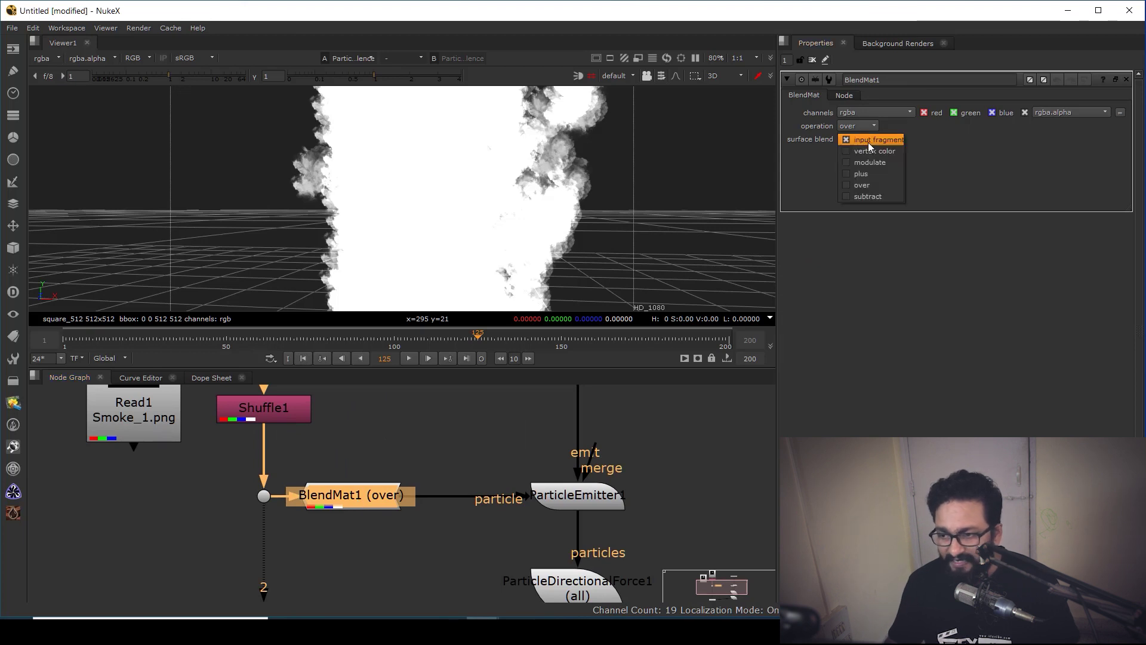
pyautogui.click(868, 142)
pyautogui.click(868, 142)
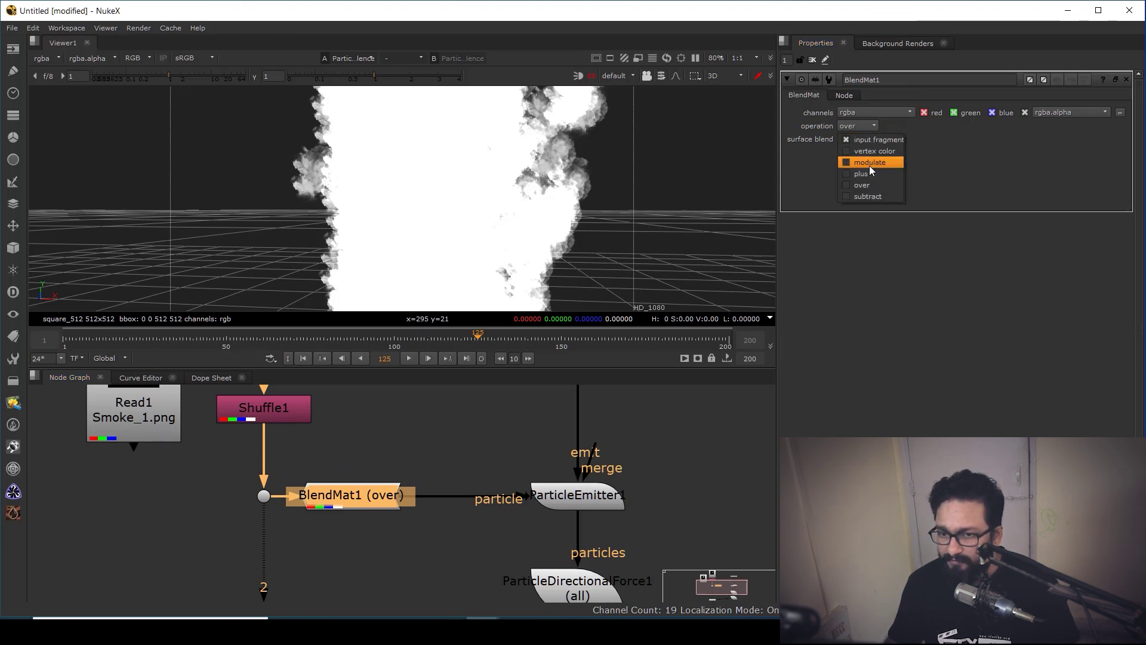
pyautogui.click(869, 163)
pyautogui.scroll(-4, 489, 140)
pyautogui.scroll(6, 482, 179)
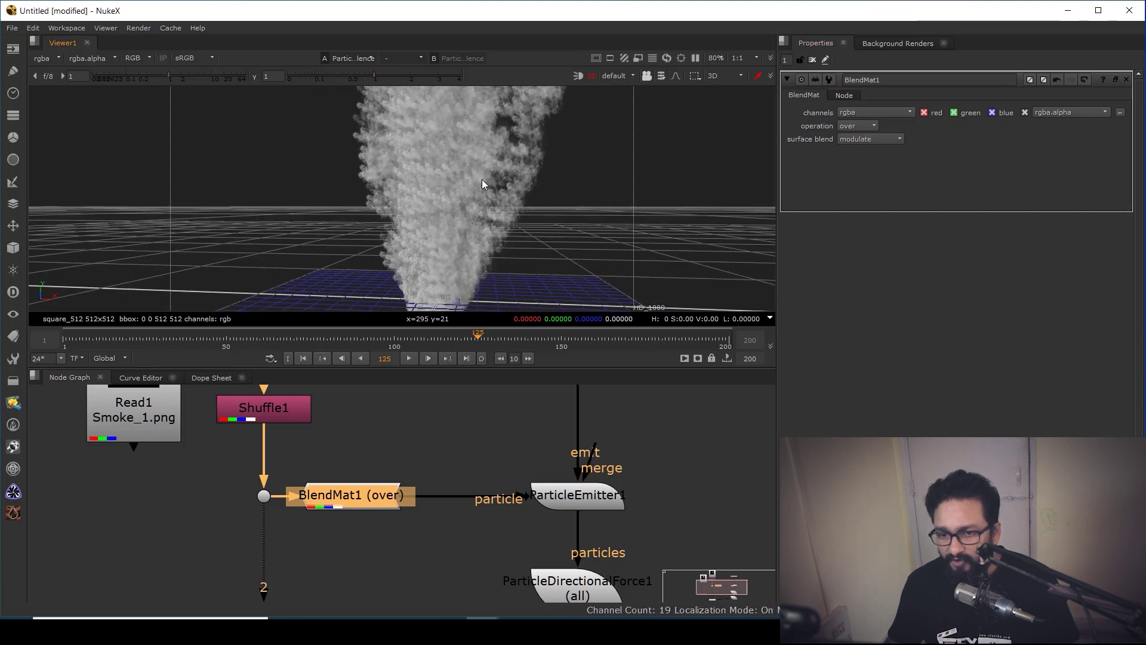
pyautogui.moveTo(474, 182); pyautogui.dragTo(440, 187, button='middle')
pyautogui.moveTo(441, 192)
pyautogui.keyDown('alt'); pyautogui.mouseDown(button='right')
pyautogui.moveTo(410, 220)
pyautogui.moveTo(492, 207)
pyautogui.moveTo(447, 205)
pyautogui.moveTo(374, 230)
pyautogui.moveTo(411, 278)
pyautogui.moveTo(446, 225)
pyautogui.moveTo(436, 213)
pyautogui.mouseUp(button='right'); pyautogui.keyUp('alt')
pyautogui.scroll(-2, 434, 213)
pyautogui.scroll(1, 434, 214)
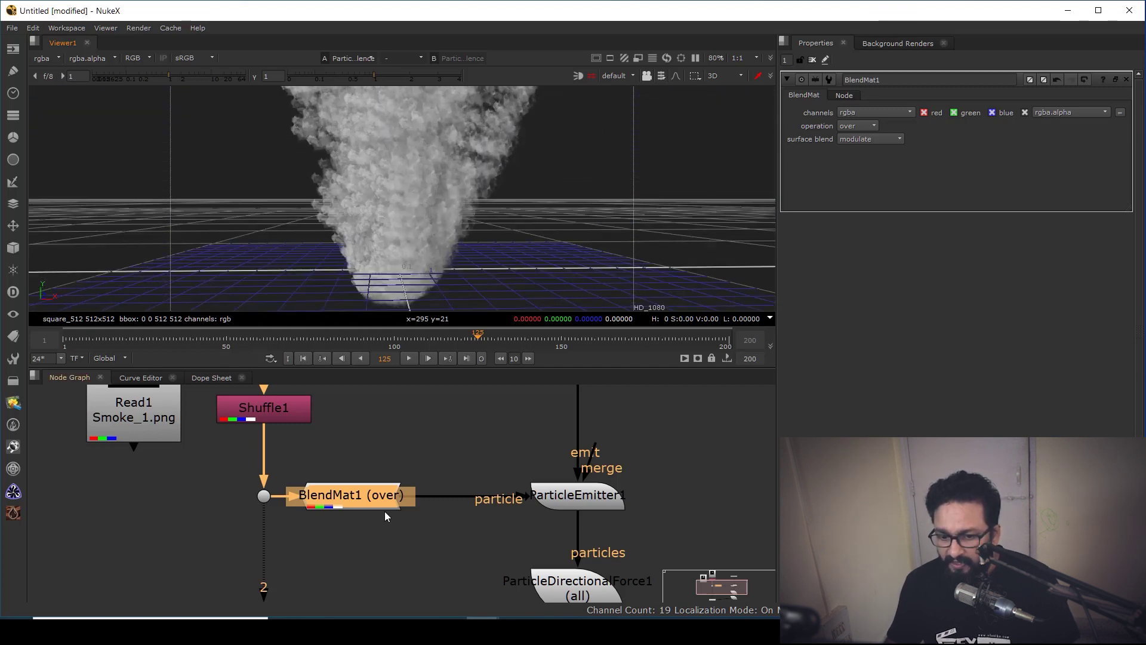
# Set ParticleEmitter1's size to 15, try a size range of 10, and settle on a size range of 5.
pyautogui.scroll(-1, 575, 494)
pyautogui.moveTo(575, 494); pyautogui.dragTo(521, 479, button='middle')
pyautogui.doubleClick(521, 479)
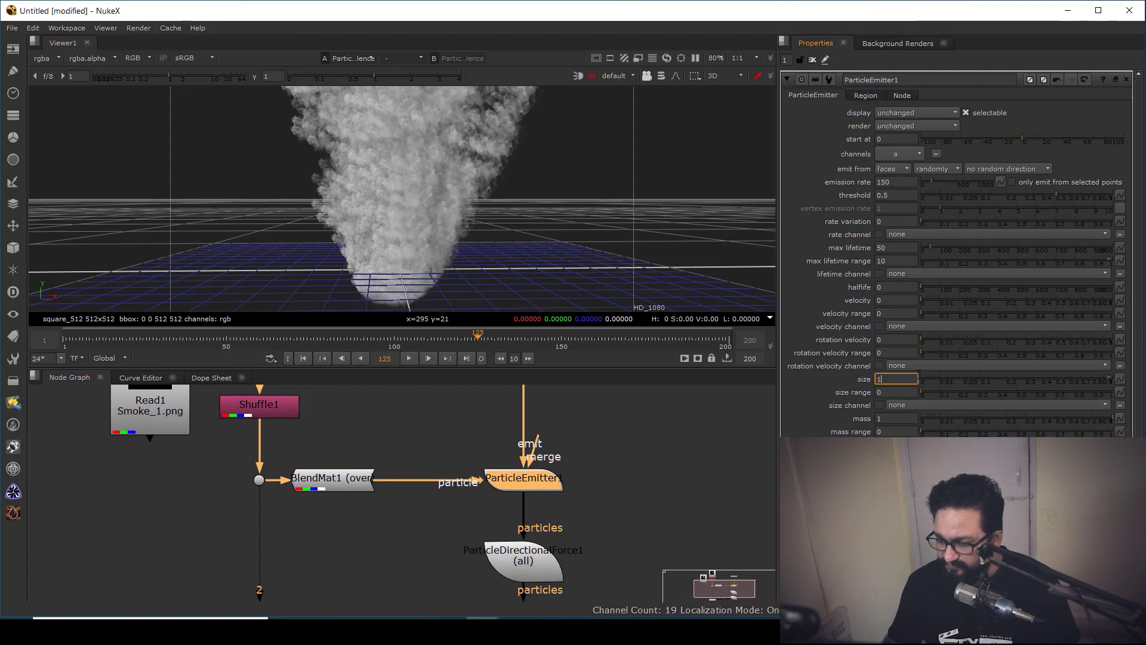
pyautogui.keyDown('alt'); pyautogui.moveTo(483, 225); pyautogui.dragTo(448, 187, button='middle'); pyautogui.keyUp('alt')
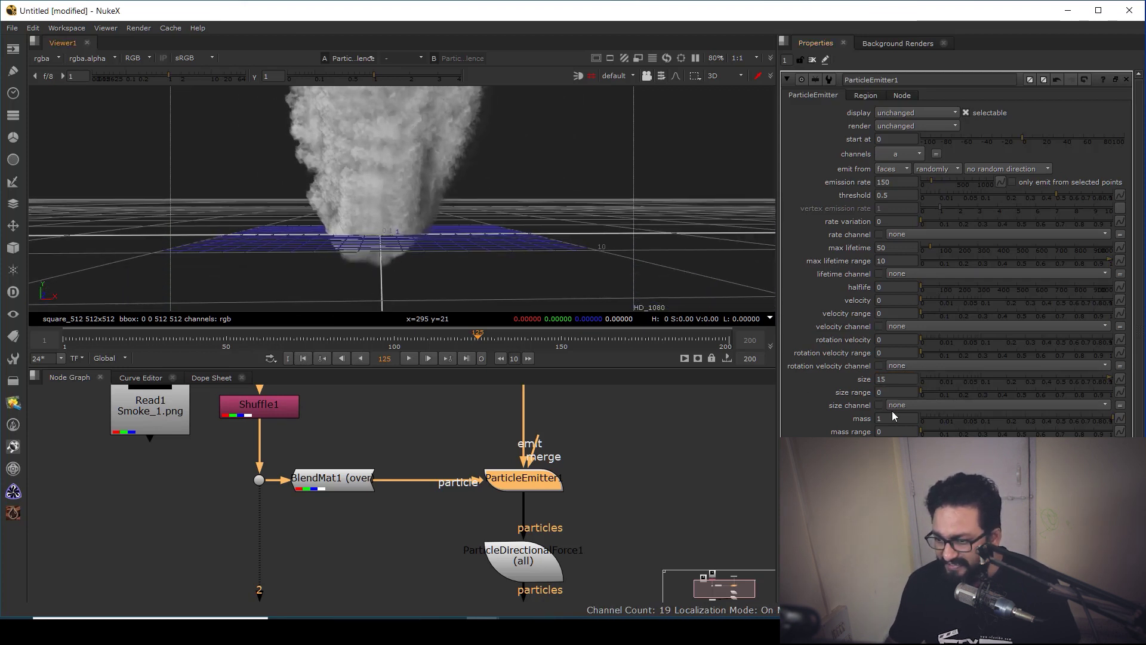
pyautogui.write('10')
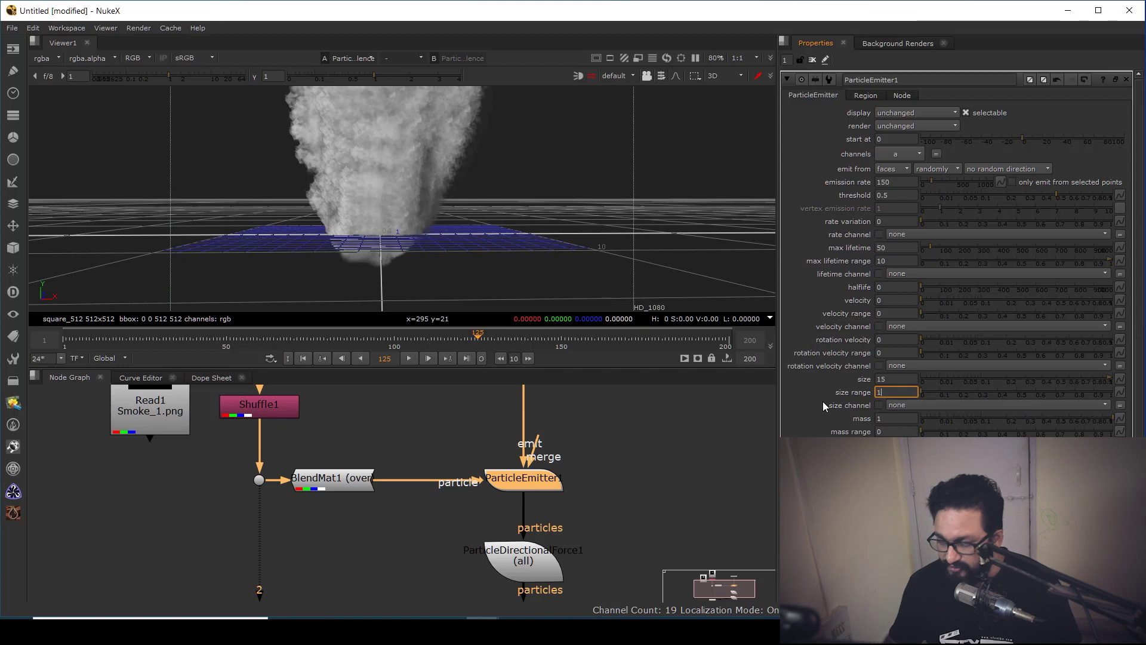
pyautogui.press('Return')
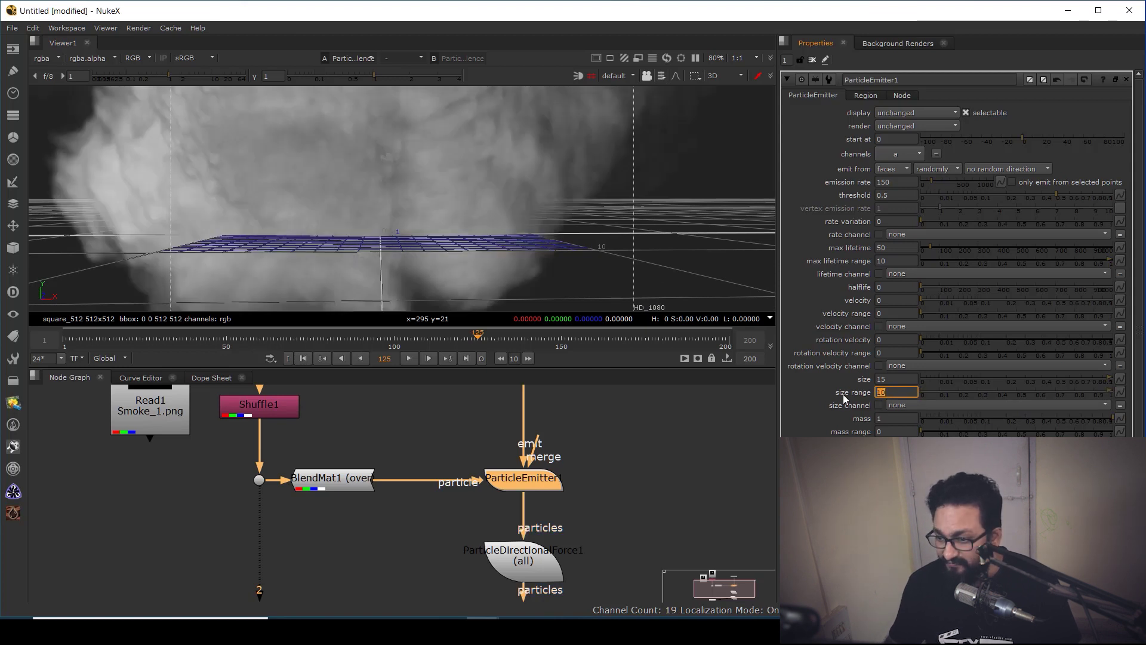
pyautogui.press('Return')
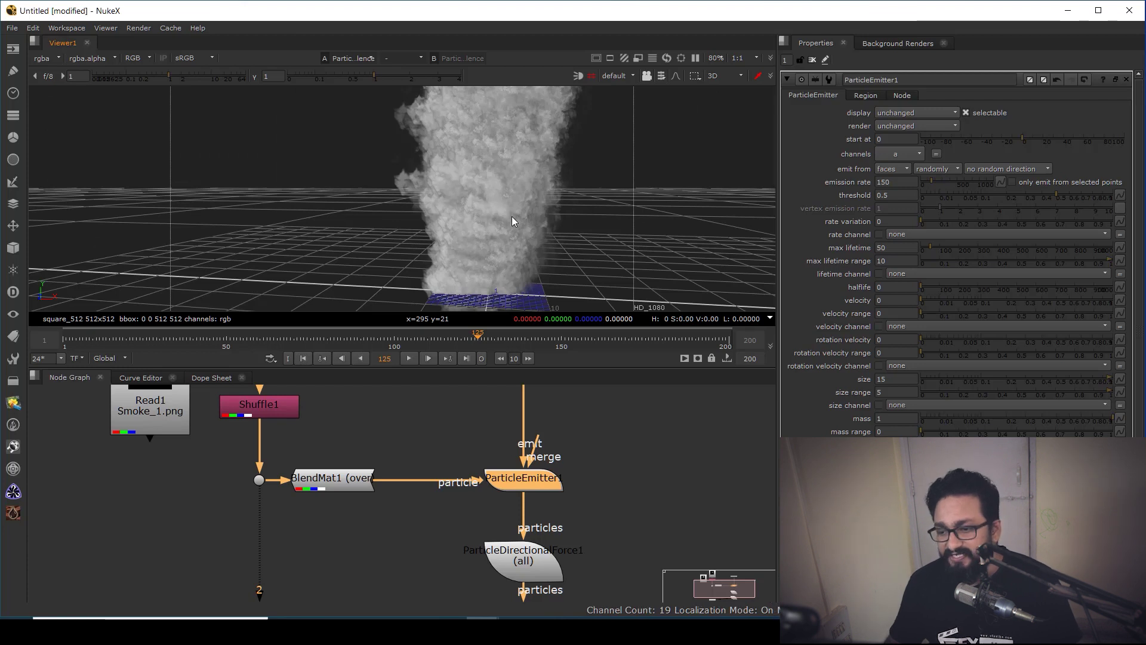
# Play the simulation from frame 1, examine the rising smoke column from different distances, and stop the playback.
pyautogui.click(304, 359)
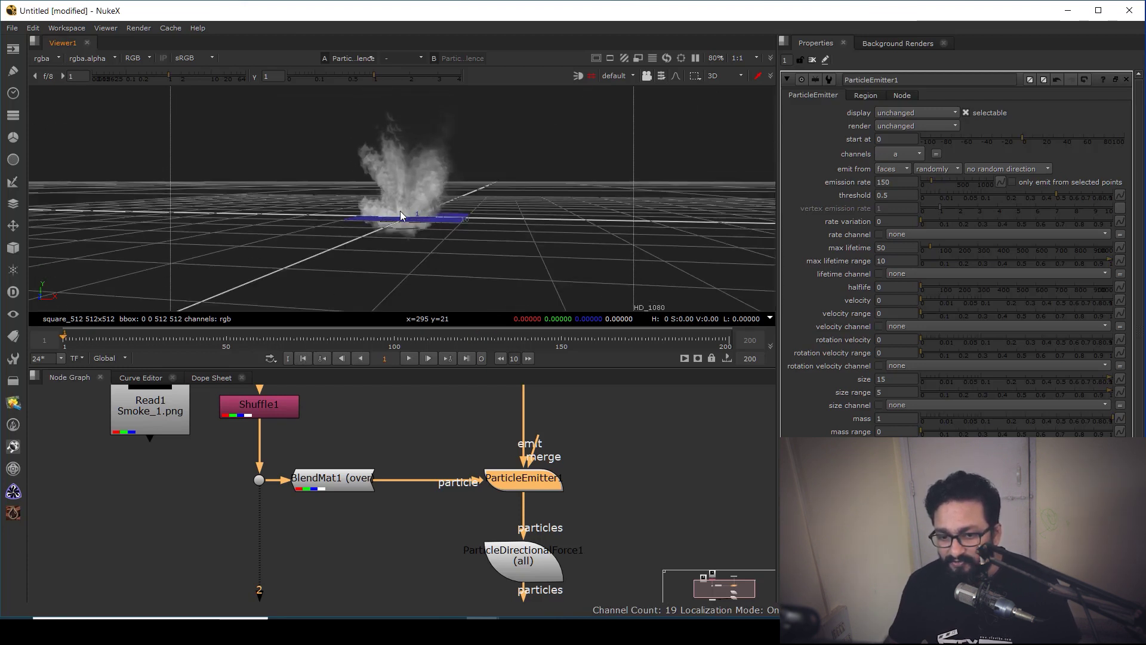
pyautogui.click(410, 358)
pyautogui.scroll(3, 421, 260)
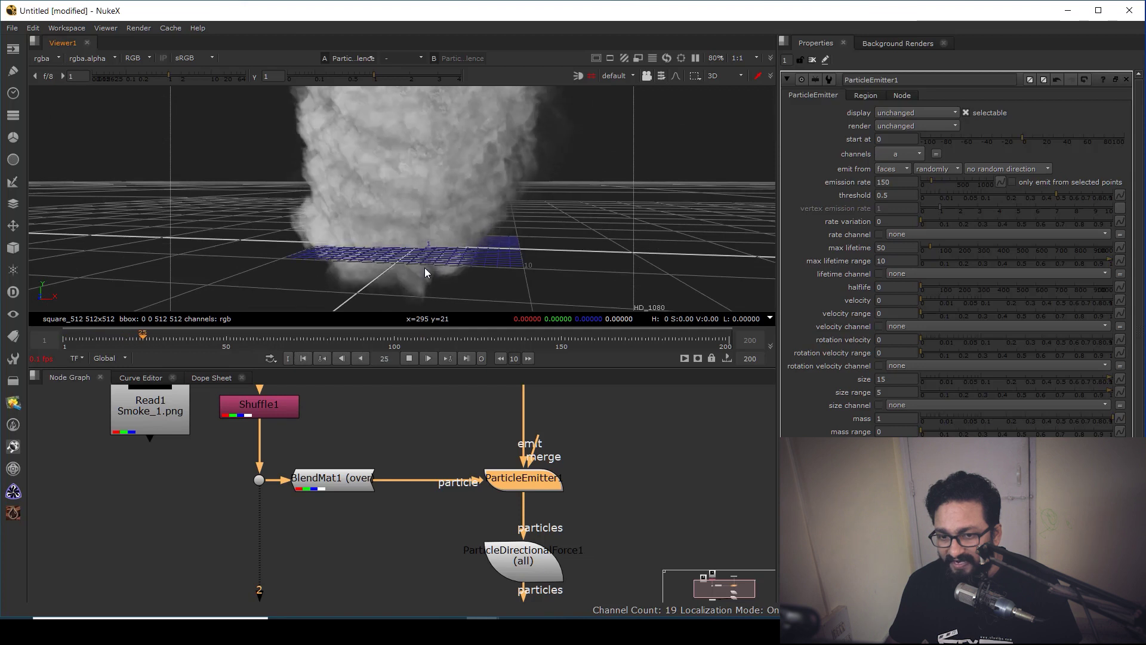
pyautogui.keyDown('ctrl'); pyautogui.moveTo(424, 267); pyautogui.dragTo(443, 158); pyautogui.keyUp('ctrl')
pyautogui.moveTo(443, 159); pyautogui.dragTo(392, 378, button='middle')
pyautogui.click(409, 359)
pyautogui.scroll(-3, 446, 260)
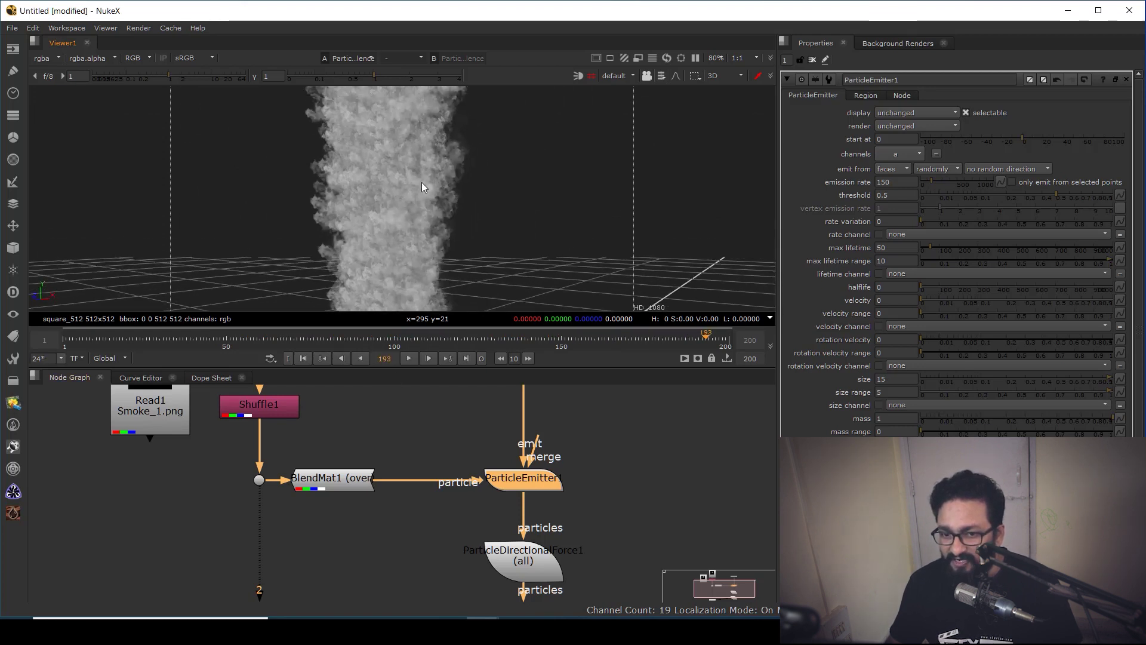
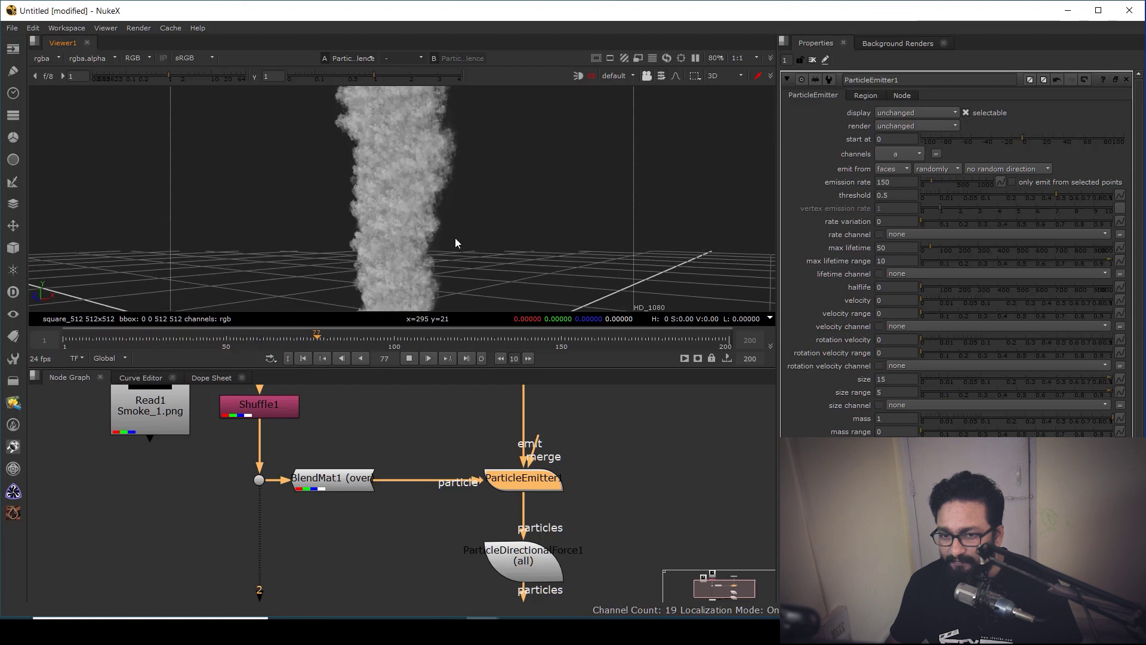
pyautogui.click(409, 358)
pyautogui.keyDown('ctrl'); pyautogui.moveTo(438, 267); pyautogui.dragTo(442, 214); pyautogui.keyUp('ctrl')
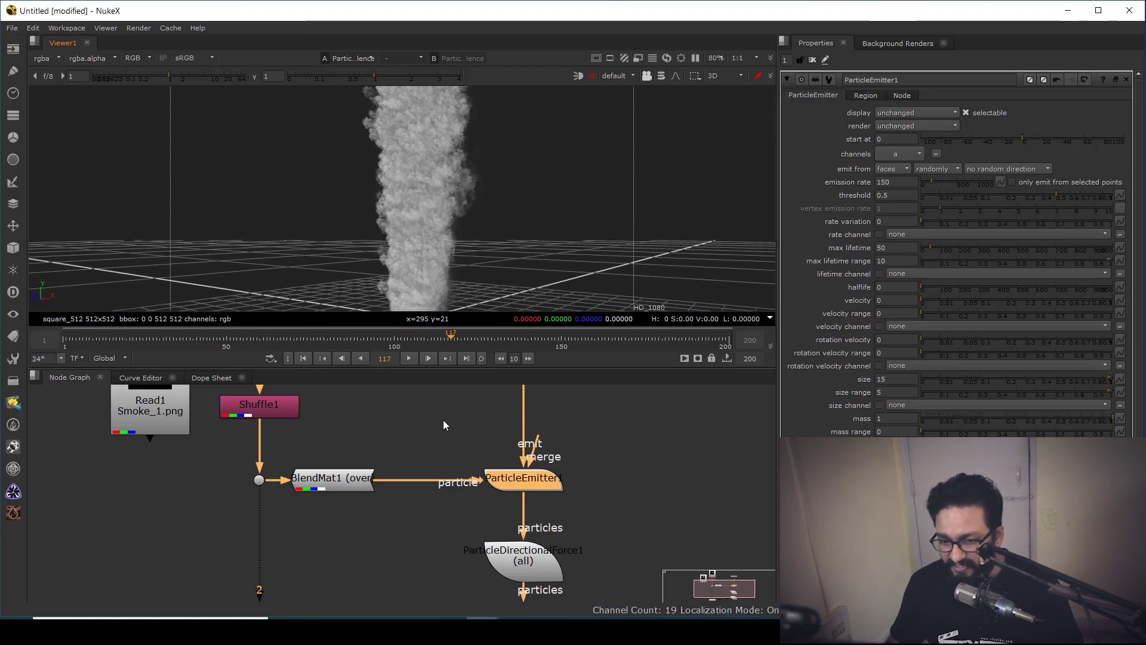
# Add a ParticleCurve node below ParticleTurbulence1 and view its output.
pyautogui.moveTo(443, 421); pyautogui.dragTo(451, 506, button='middle')
pyautogui.click(543, 449)
pyautogui.moveTo(543, 521); pyautogui.dragTo(498, 290, button='middle')
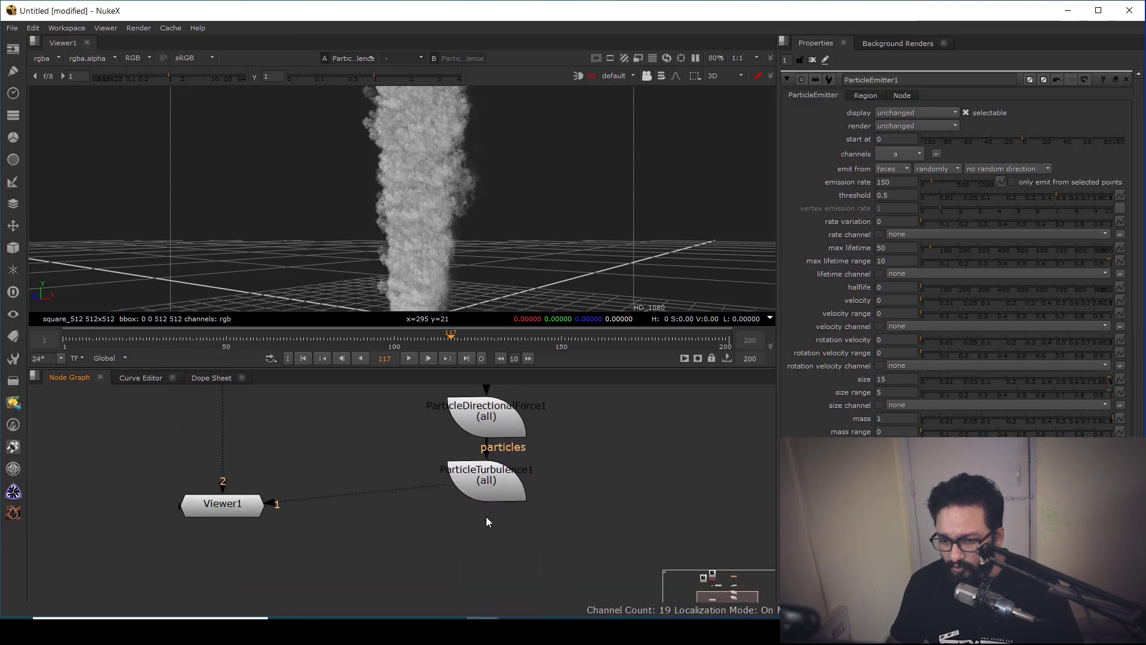
pyautogui.press('Tab')
pyautogui.write('parti')
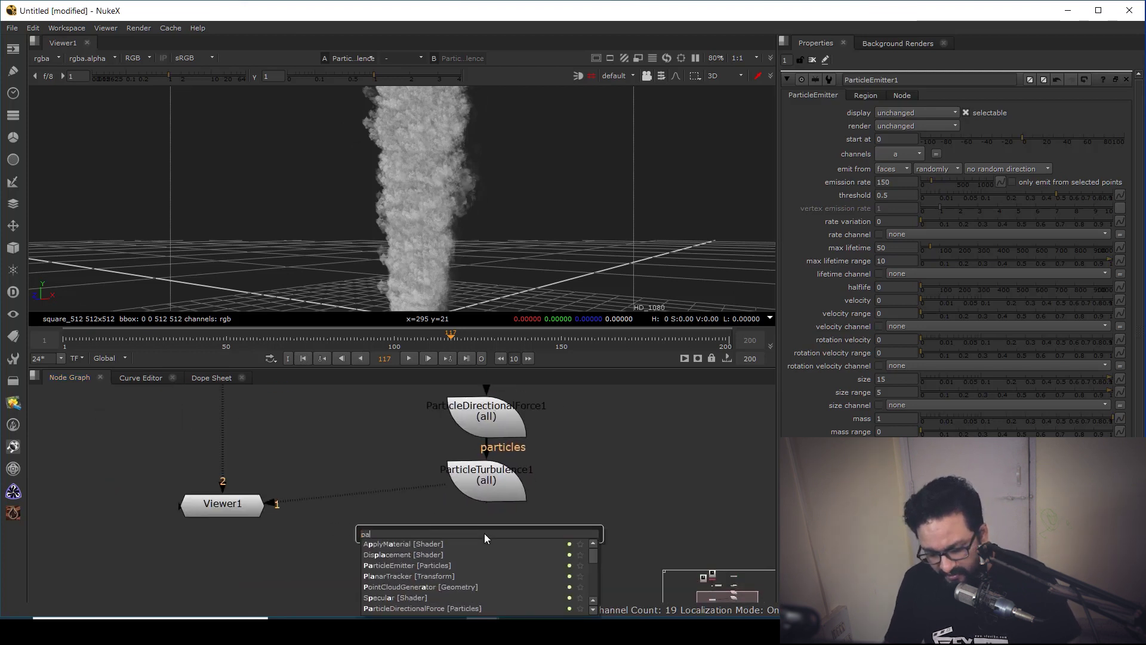
pyautogui.click(485, 576)
pyautogui.moveTo(486, 546); pyautogui.dragTo(508, 560)
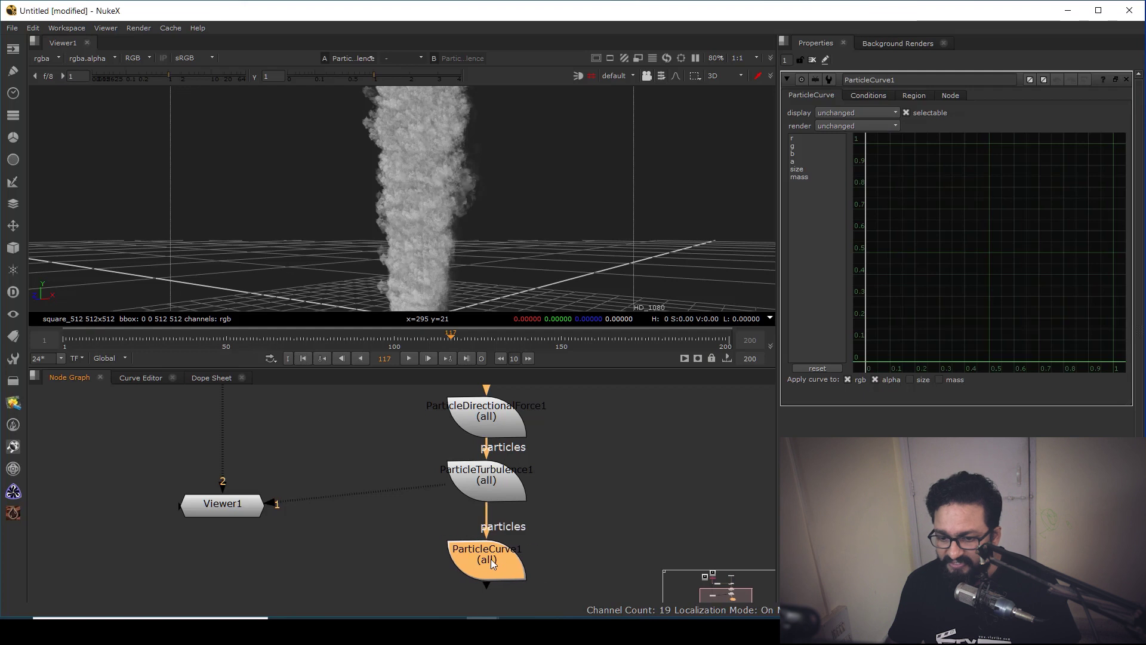
pyautogui.press('1')
# Select the r, g and b curves in ParticleCurve1 and pull their end key down to about 0.17.
pyautogui.scroll(3, 457, 232)
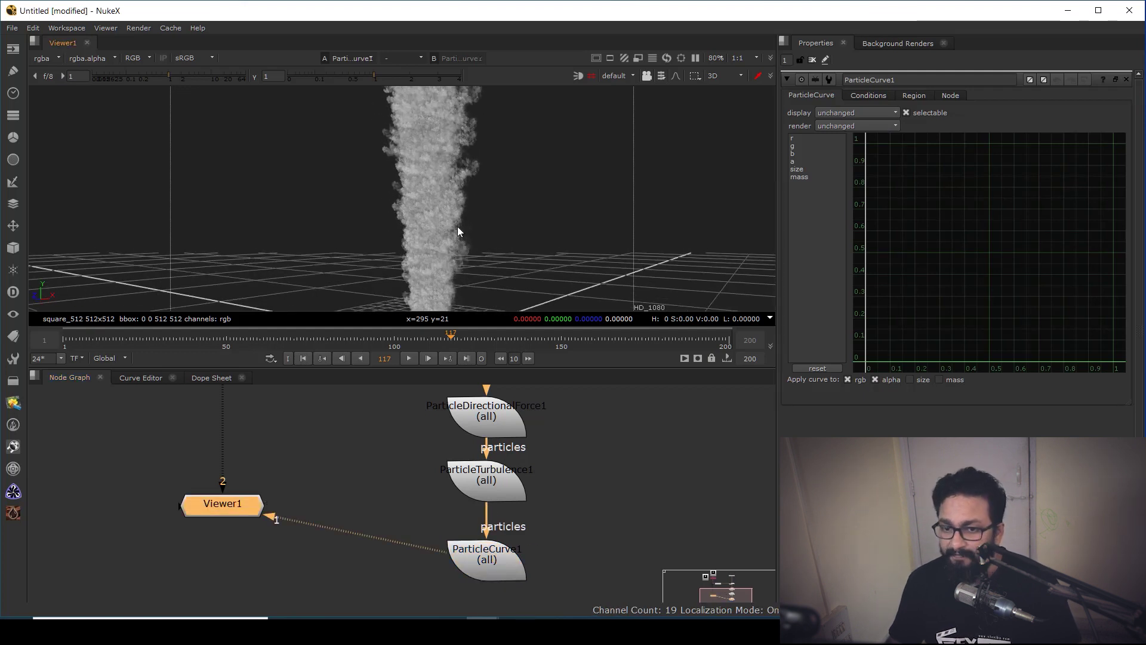
pyautogui.scroll(-5, 472, 233)
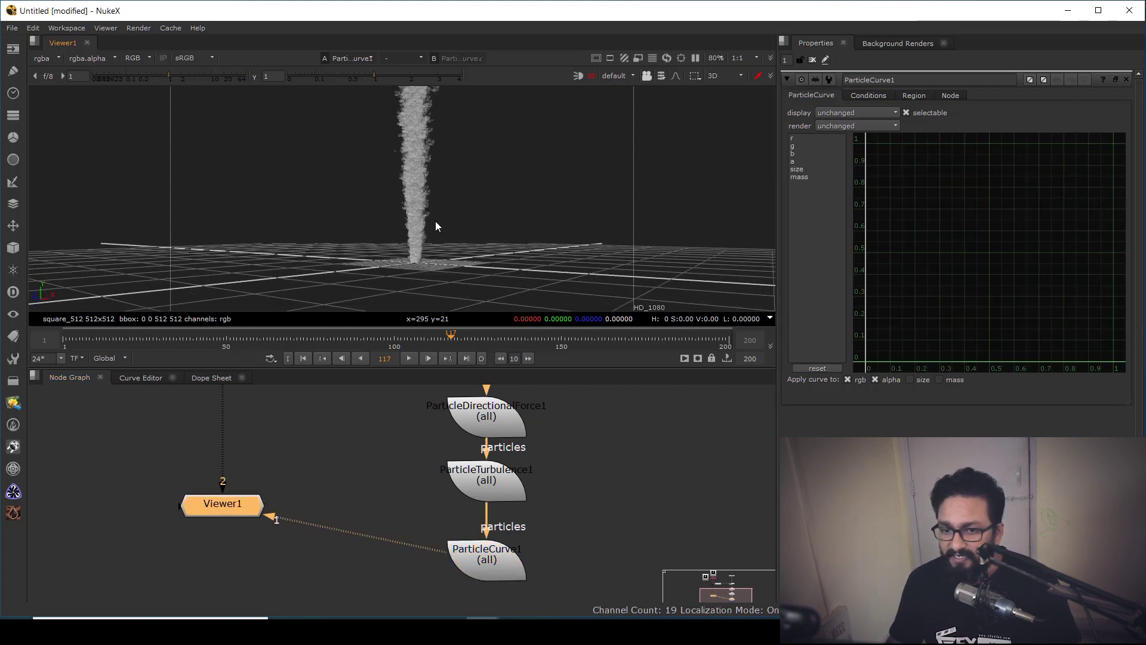
pyautogui.scroll(3, 427, 244)
pyautogui.moveTo(423, 259); pyautogui.dragTo(424, 222, button='middle')
pyautogui.moveTo(403, 261); pyautogui.dragTo(456, 226)
pyautogui.moveTo(456, 193); pyautogui.dragTo(452, 315, button='middle')
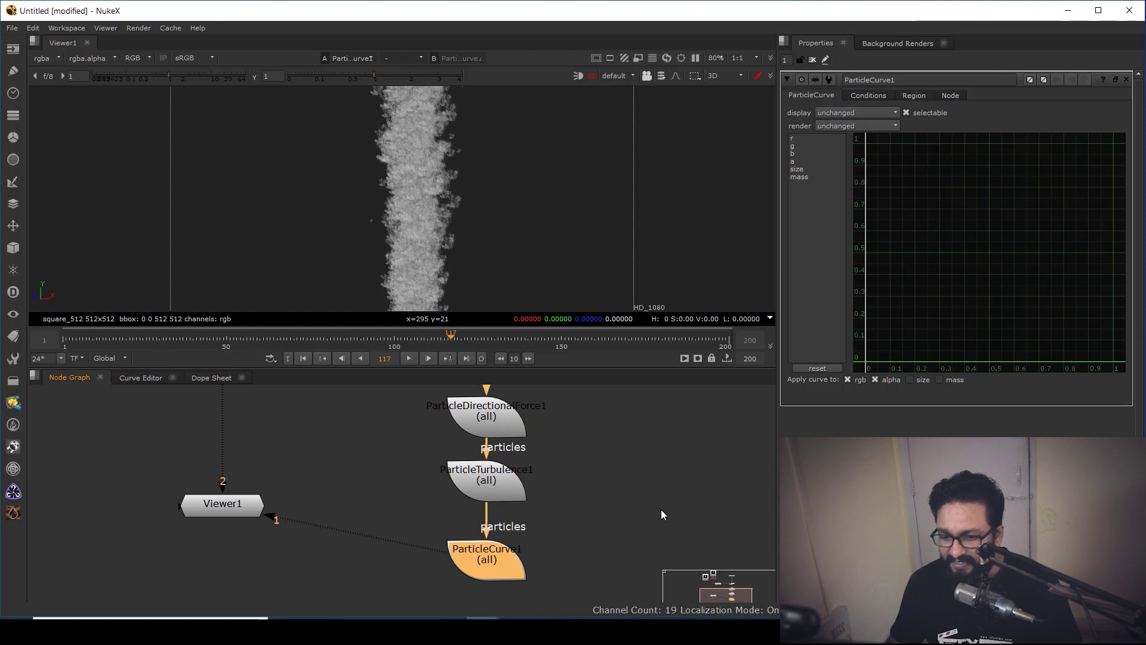
pyautogui.moveTo(794, 138); pyautogui.dragTo(794, 156)
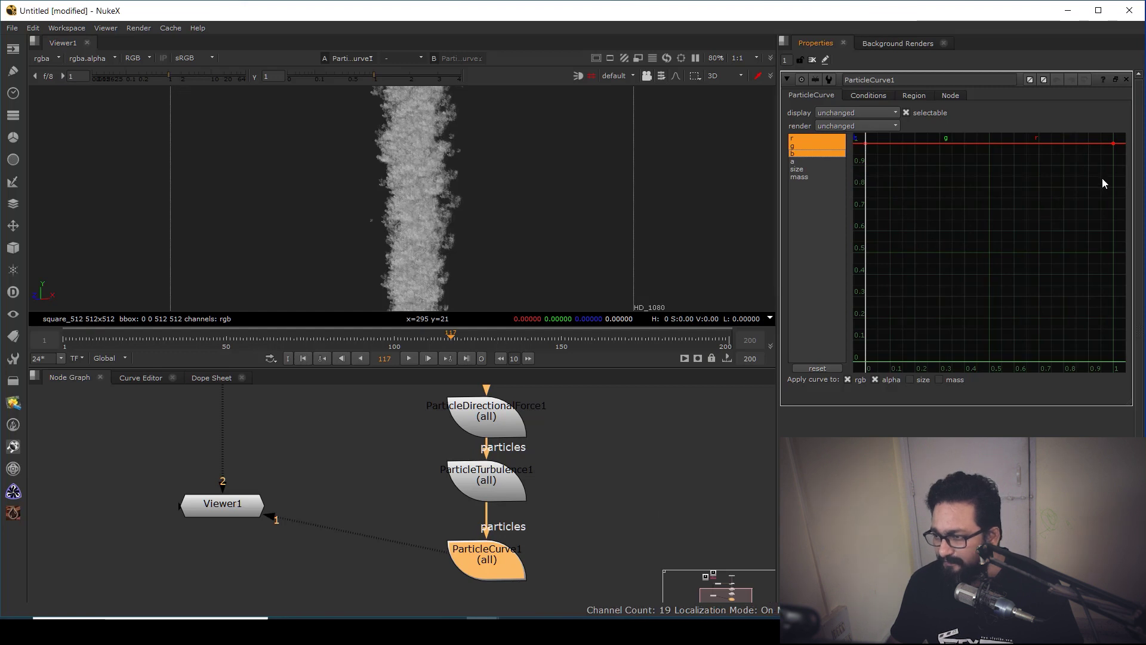
pyautogui.click(822, 194)
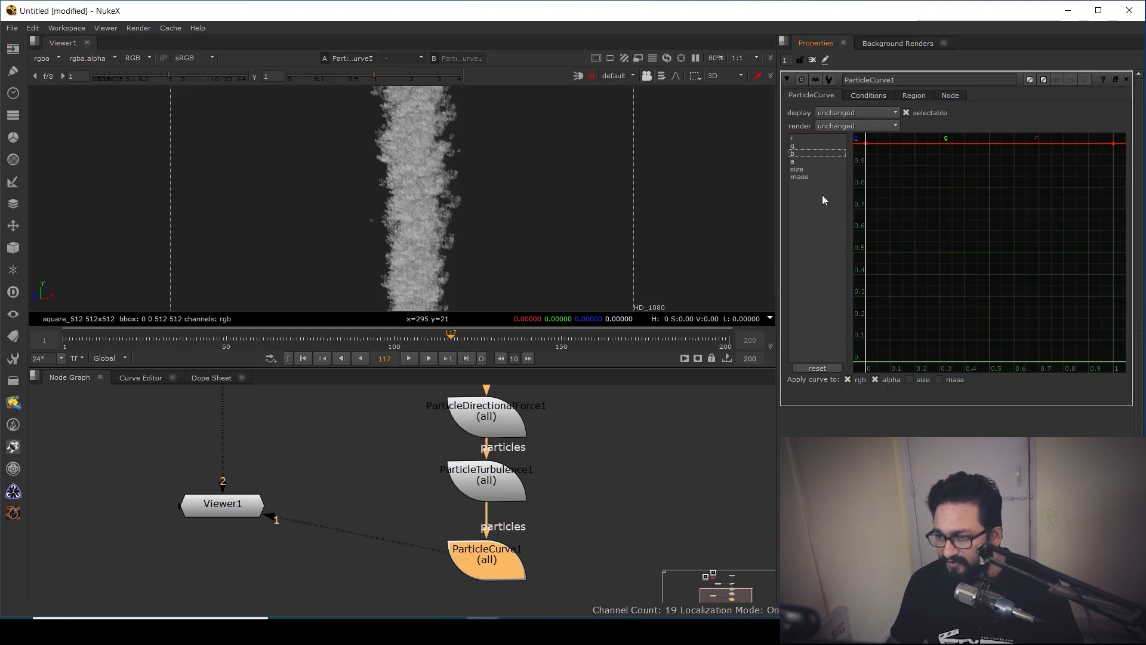
pyautogui.moveTo(804, 156); pyautogui.dragTo(800, 151)
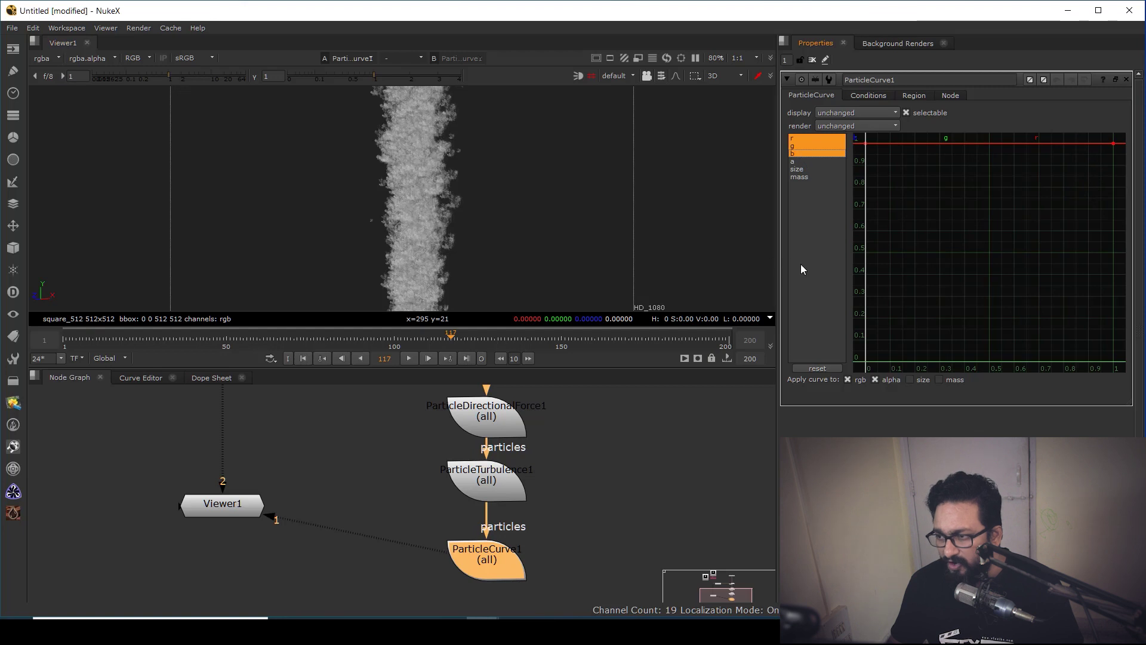
pyautogui.moveTo(1095, 177); pyautogui.dragTo(1037, 324)
# Move the end key of the r, g and b curves to about x 0.67, y 0.11 and give it horizontal tangents.
pyautogui.moveTo(523, 262); pyautogui.dragTo(466, 161, button='middle')
pyautogui.scroll(-2, 469, 146)
pyautogui.keyDown('alt'); pyautogui.moveTo(424, 240); pyautogui.dragTo(554, 270, button='right'); pyautogui.keyUp('alt')
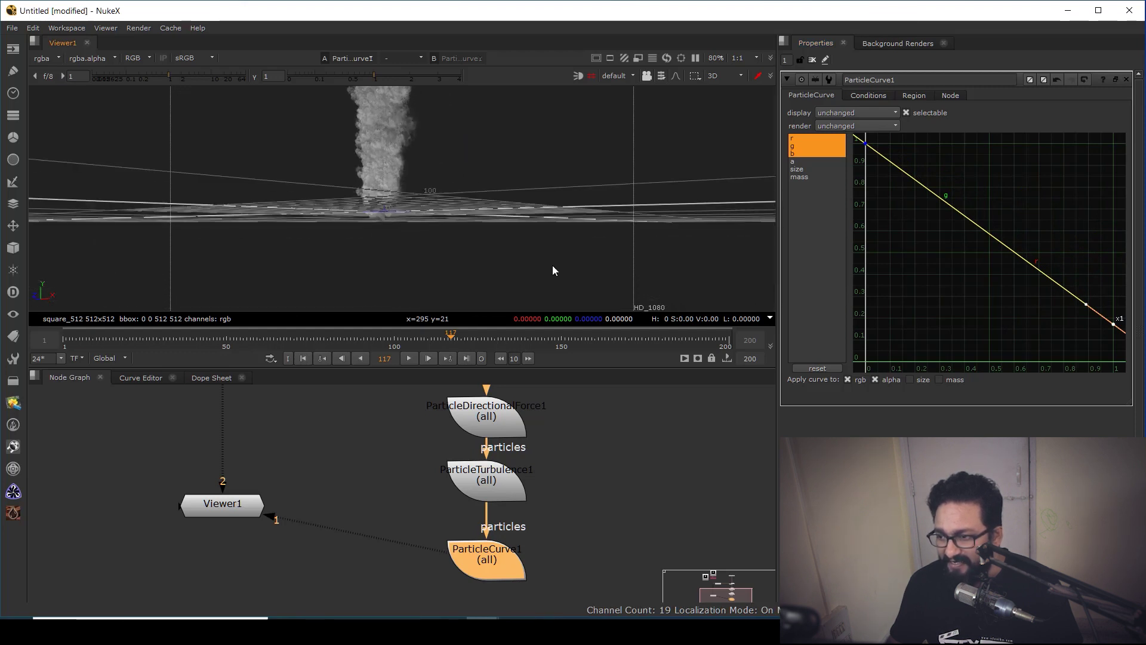
pyautogui.moveTo(1111, 326); pyautogui.dragTo(1030, 324)
pyautogui.moveTo(421, 179); pyautogui.dragTo(408, 303, button='middle')
pyautogui.scroll(2, 403, 251)
pyautogui.keyDown('ctrl'); pyautogui.moveTo(402, 248); pyautogui.dragTo(438, 236); pyautogui.keyUp('ctrl')
pyautogui.moveTo(1031, 324); pyautogui.dragTo(1008, 362)
pyautogui.press('h')
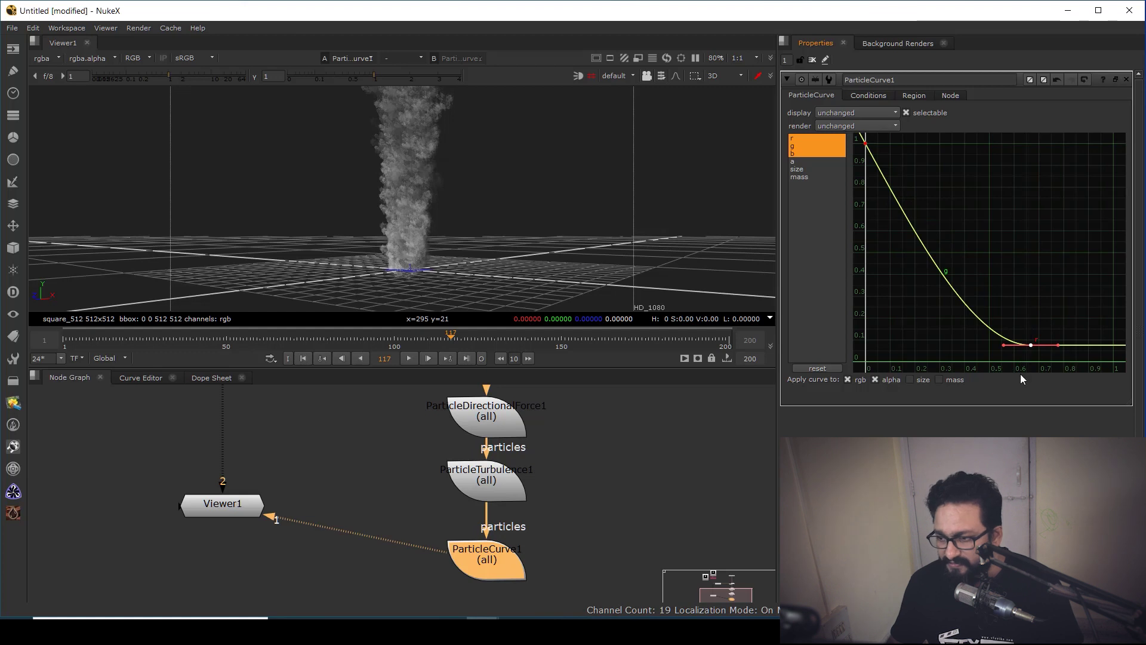
pyautogui.moveTo(1030, 345); pyautogui.dragTo(1030, 337)
# Examine how the smoke column darkens with height, both close up and from farther away.
pyautogui.moveTo(474, 170); pyautogui.dragTo(499, 311, button='middle')
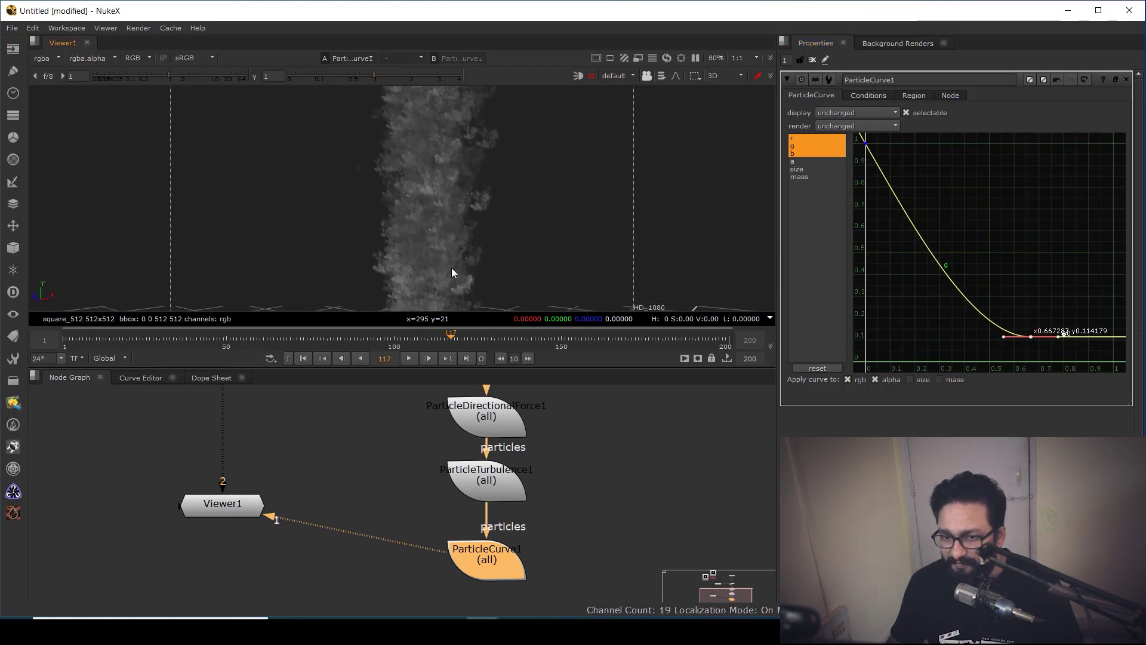
pyautogui.scroll(3, 451, 250)
pyautogui.scroll(-3, 440, 159)
pyautogui.moveTo(436, 238); pyautogui.dragTo(470, 199, button='middle')
pyautogui.keyDown('ctrl'); pyautogui.moveTo(470, 202); pyautogui.dragTo(482, 245); pyautogui.keyUp('ctrl')
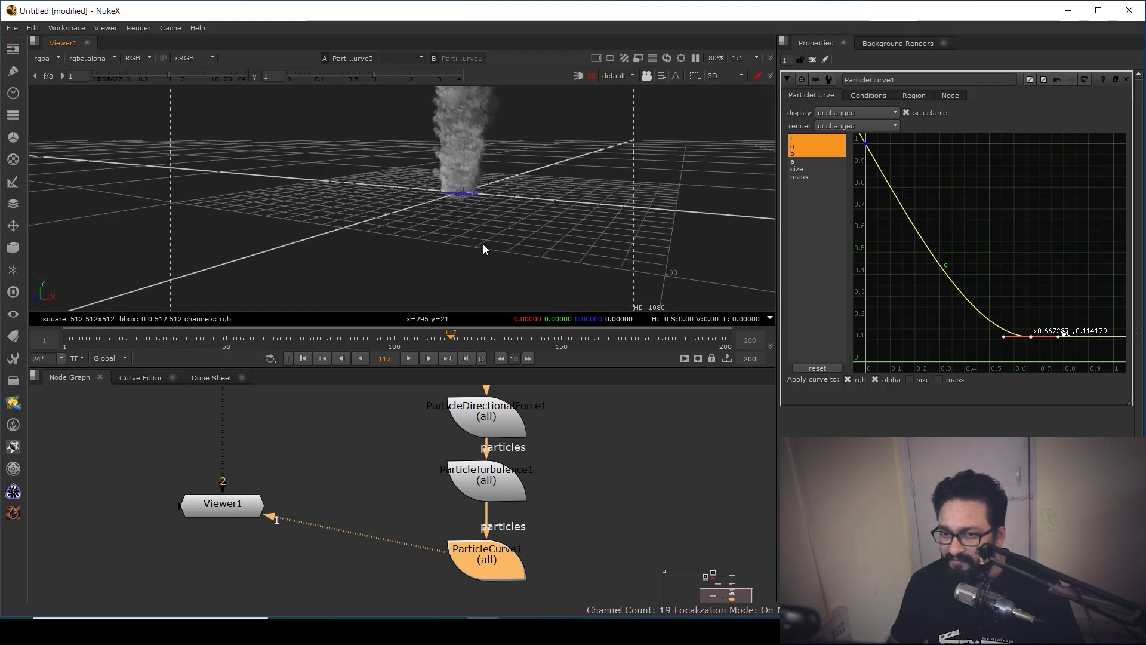
pyautogui.scroll(3, 467, 230)
pyautogui.moveTo(467, 232); pyautogui.dragTo(452, 180, button='middle')
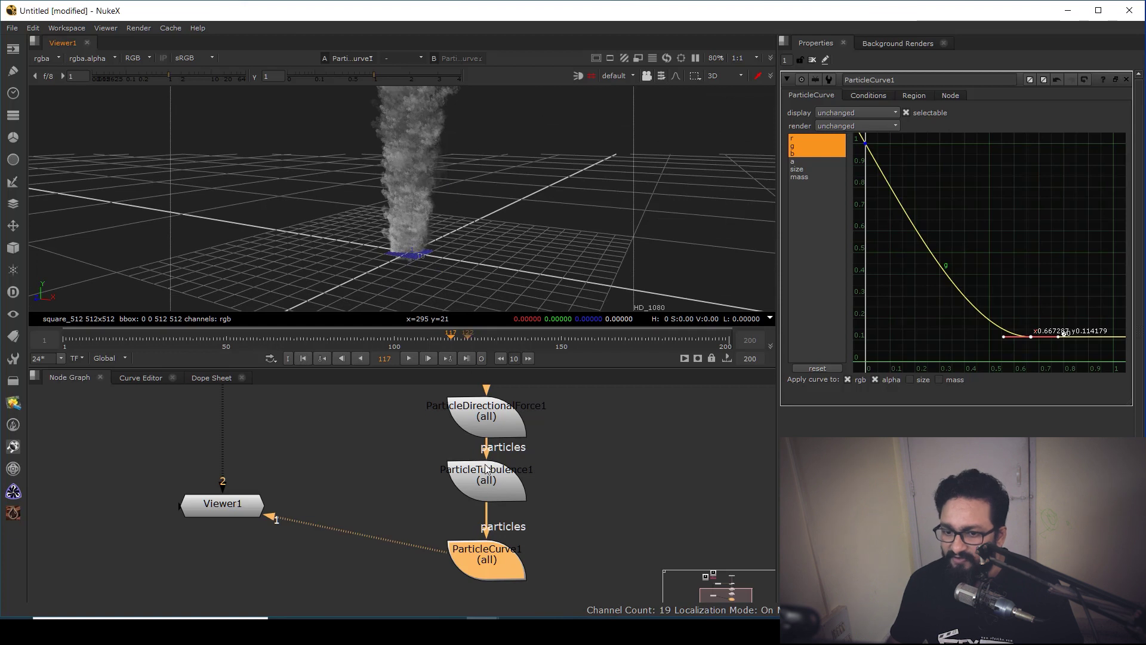
# Set Sphere1's uniform scale to 4 and check the wider smoke base in the 3D view.
pyautogui.moveTo(514, 388); pyautogui.dragTo(497, 518, button='middle')
pyautogui.scroll(-3, 492, 523)
pyautogui.scroll(4, 487, 507)
pyautogui.click(460, 480)
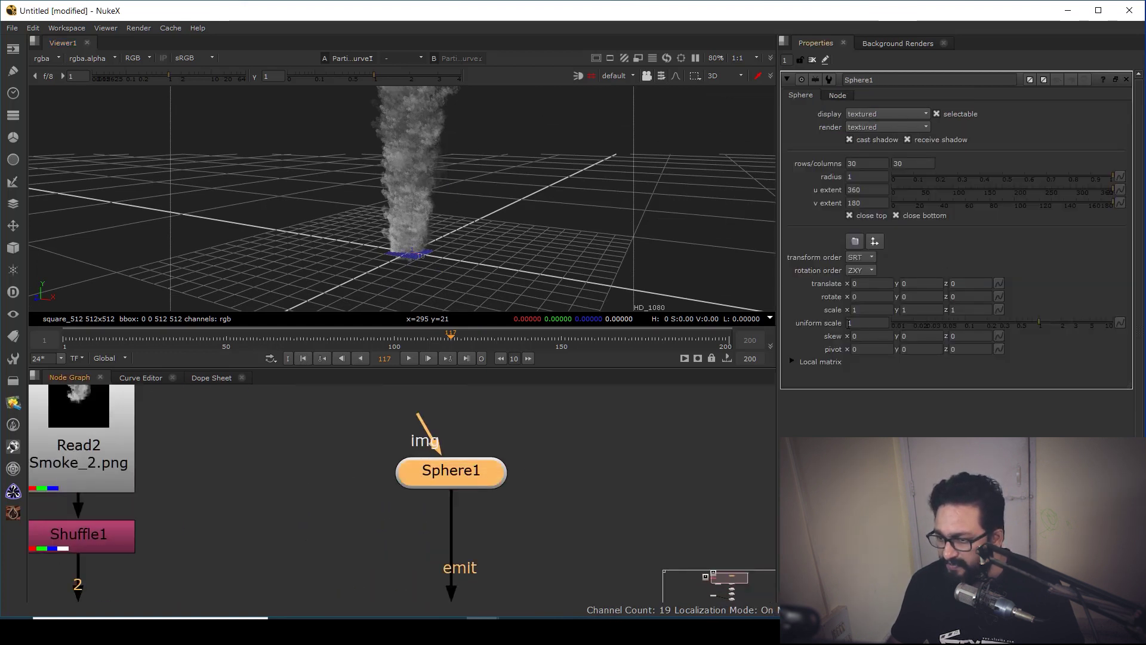
pyautogui.press('Up')
pyautogui.press('Up')
pyautogui.press('Up')
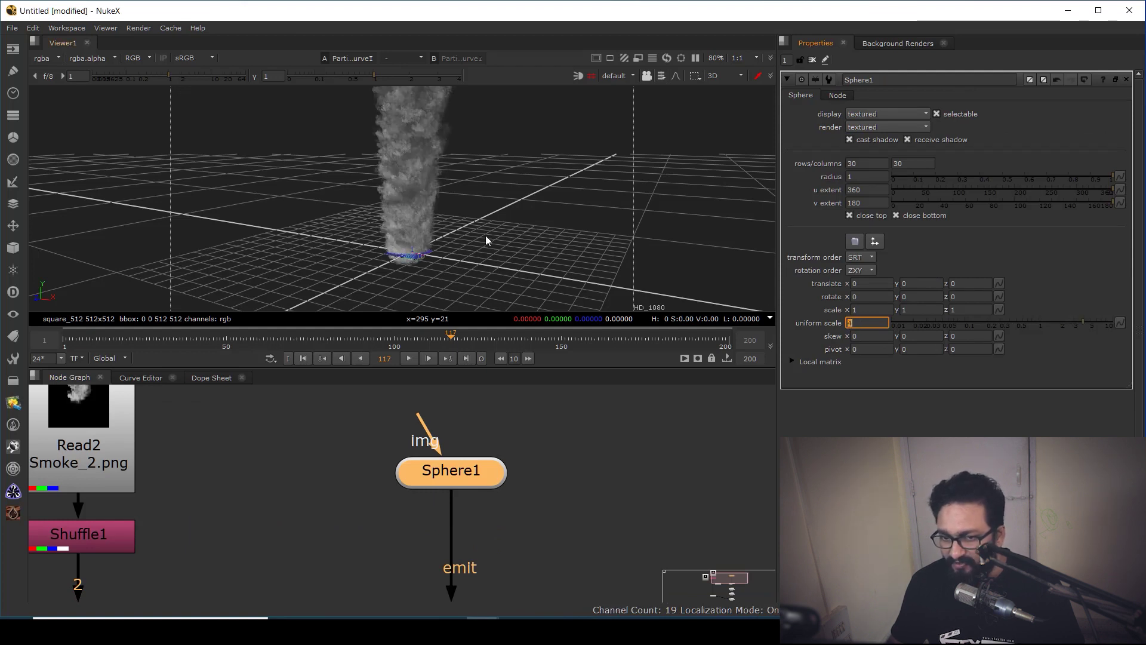
pyautogui.moveTo(443, 235); pyautogui.dragTo(485, 271, button='middle')
pyautogui.keyDown('ctrl'); pyautogui.moveTo(484, 271); pyautogui.dragTo(485, 201); pyautogui.keyUp('ctrl')
pyautogui.moveTo(494, 286); pyautogui.dragTo(494, 247, button='middle')
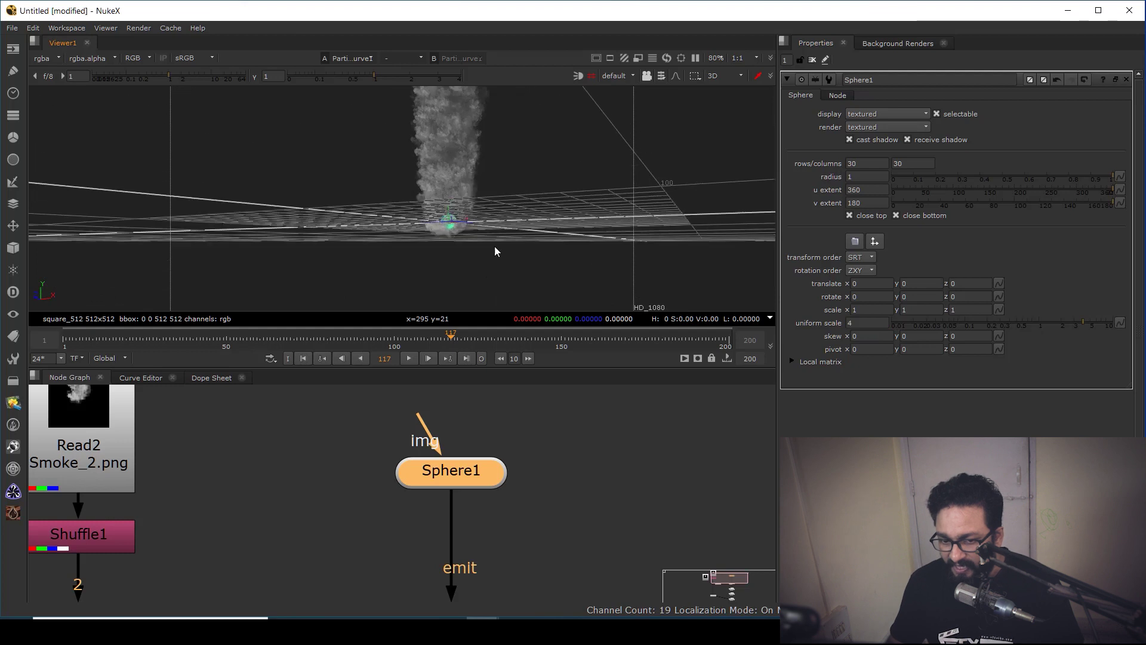
# Delete the Dot between Shuffle1 and BlendMat1 and place BlendMat1 directly below Shuffle1.
pyautogui.scroll(-4, 233, 487)
pyautogui.moveTo(239, 494); pyautogui.dragTo(414, 482, button='middle')
pyautogui.click(392, 527)
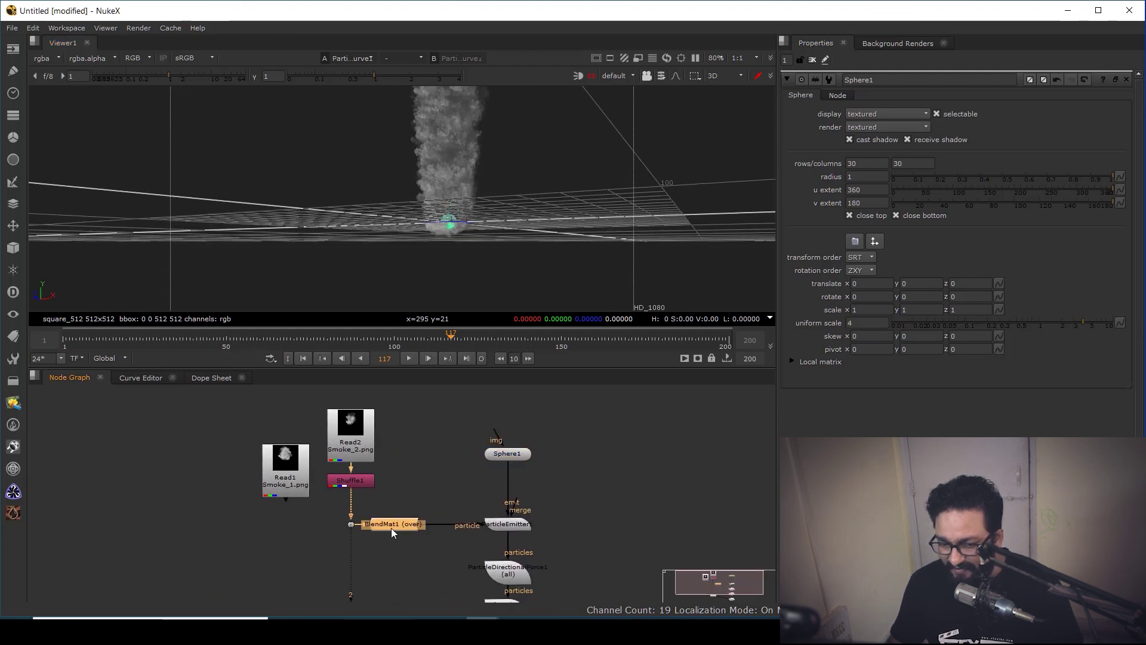
pyautogui.scroll(4, 353, 524)
pyautogui.click(349, 523)
pyautogui.press('Delete')
pyautogui.moveTo(391, 524); pyautogui.dragTo(328, 532)
# Duplicate the Shuffle1 and BlendMat1 nodes and attach the copy below the Smoke_1.png Read node.
pyautogui.scroll(-3, 329, 525)
pyautogui.moveTo(346, 469); pyautogui.dragTo(392, 540)
pyautogui.hotkey('ctrl', 'c')
pyautogui.click(412, 428)
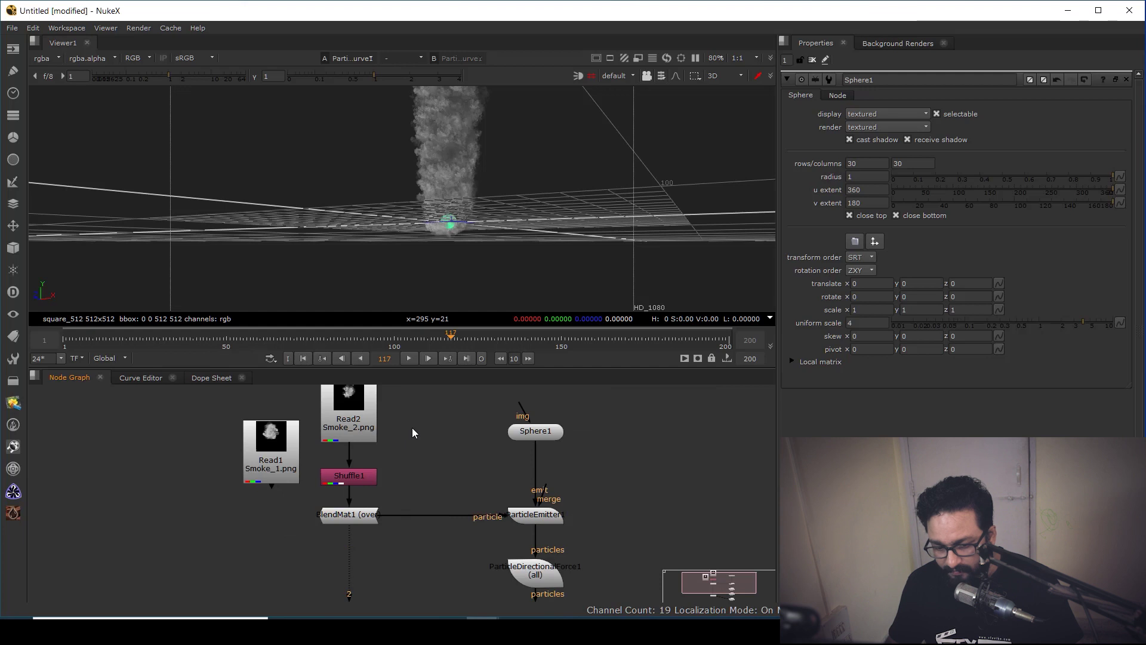
pyautogui.hotkey('ctrl', 'v')
pyautogui.moveTo(420, 434); pyautogui.dragTo(436, 456)
pyautogui.moveTo(269, 455); pyautogui.dragTo(431, 381)
# Connect BlendMat2 to ParticleEmitter1 as its second particle input.
pyautogui.moveTo(411, 433); pyautogui.dragTo(403, 485, button='middle')
pyautogui.scroll(6, 432, 466)
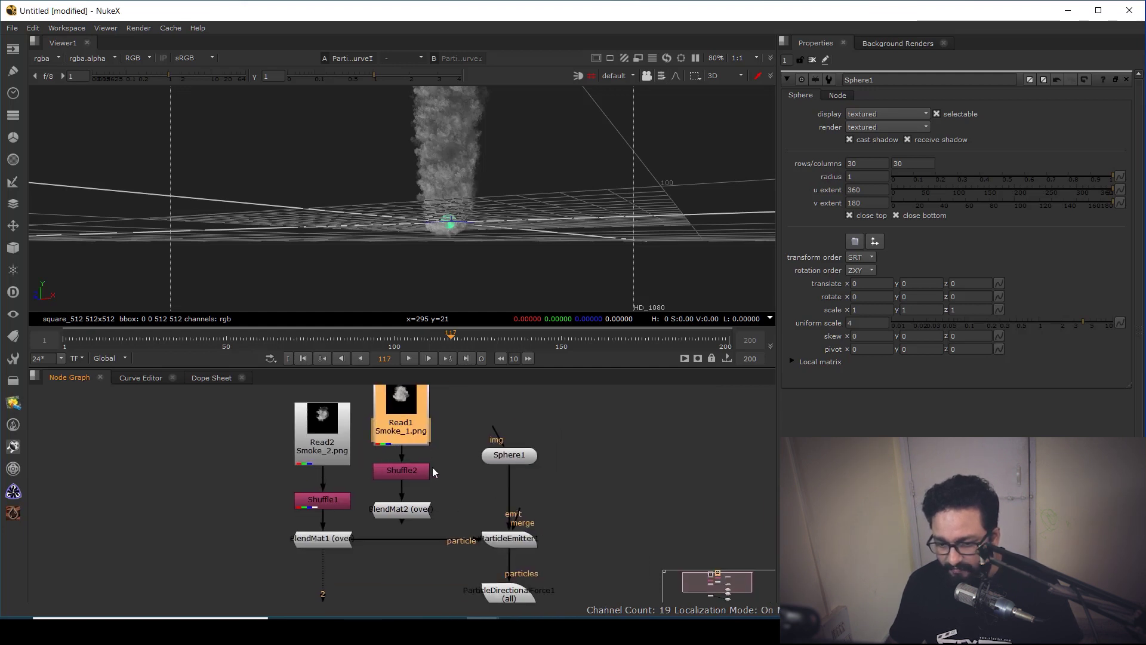
pyautogui.moveTo(463, 454); pyautogui.dragTo(316, 437)
pyautogui.moveTo(578, 495); pyautogui.dragTo(585, 556)
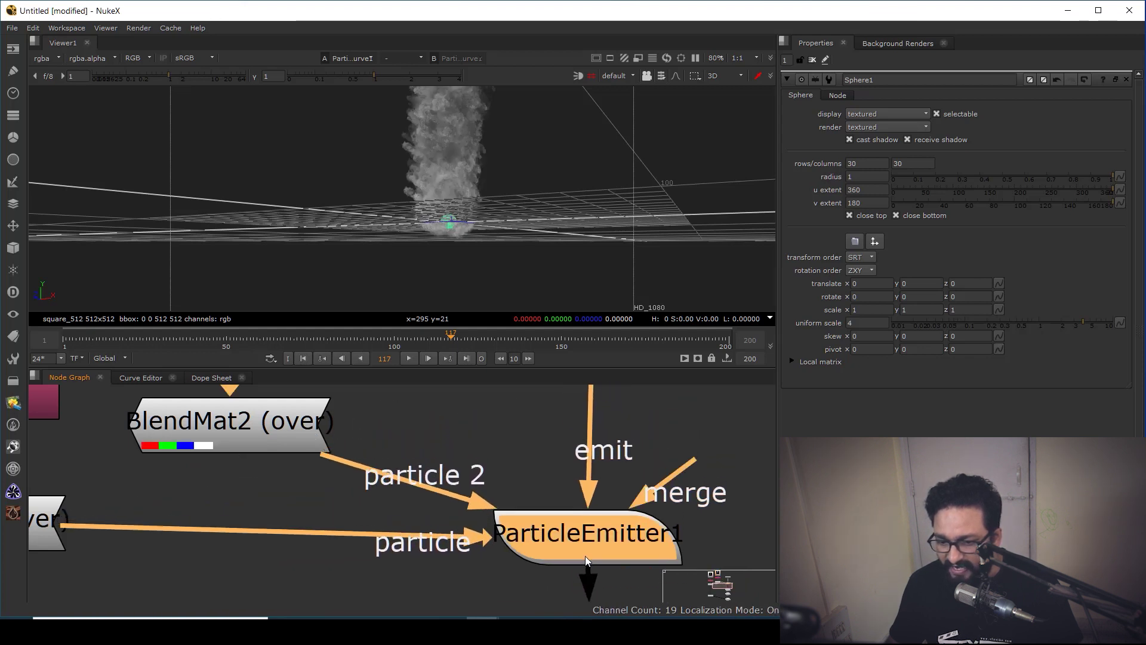
# Open the properties of ParticleCurve1 at the end of the particle chain.
pyautogui.keyDown('ctrl'); pyautogui.moveTo(474, 204); pyautogui.dragTo(503, 277); pyautogui.keyUp('ctrl')
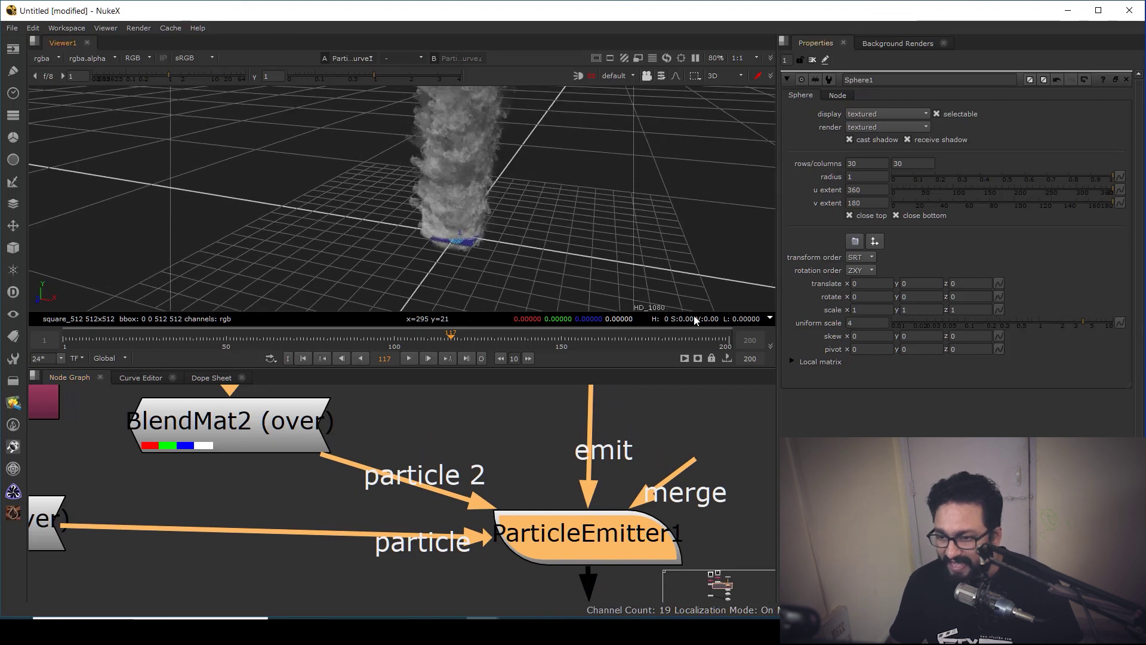
pyautogui.scroll(-4, 538, 443)
pyautogui.moveTo(524, 599); pyautogui.dragTo(504, 500, button='middle')
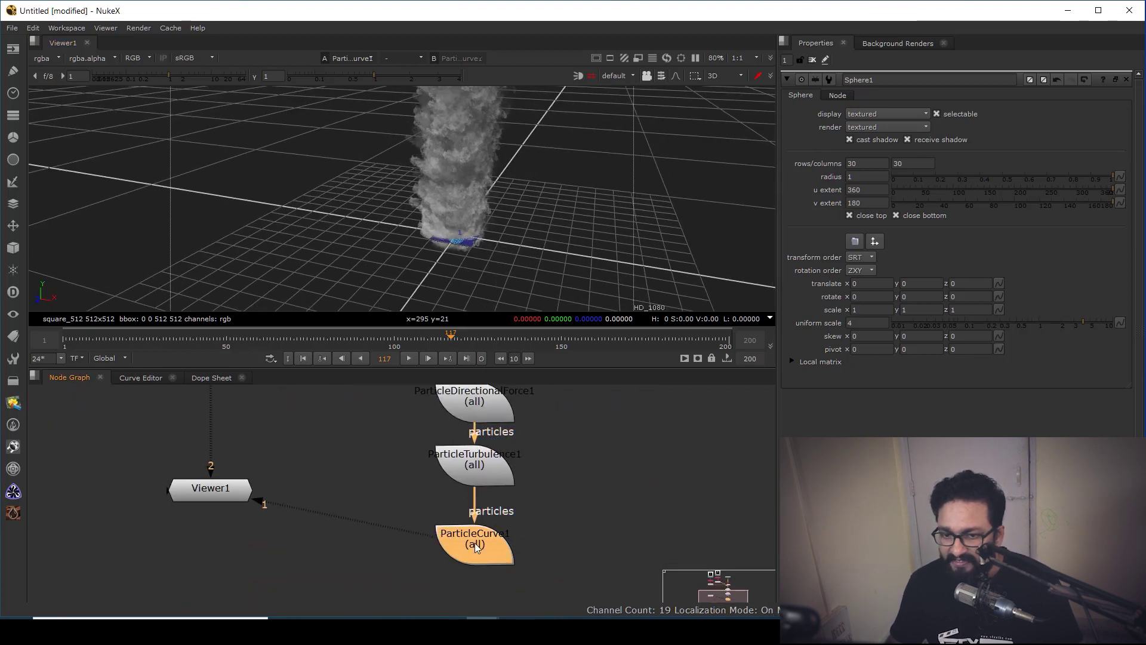
pyautogui.doubleClick(474, 542)
# Play the simulation from the first frame and inspect the smoke rising from the emitter in the 3D view.
pyautogui.keyDown('ctrl'); pyautogui.moveTo(525, 248); pyautogui.dragTo(471, 281); pyautogui.keyUp('ctrl')
pyautogui.click(303, 358)
pyautogui.moveTo(449, 294); pyautogui.dragTo(443, 244, button='middle')
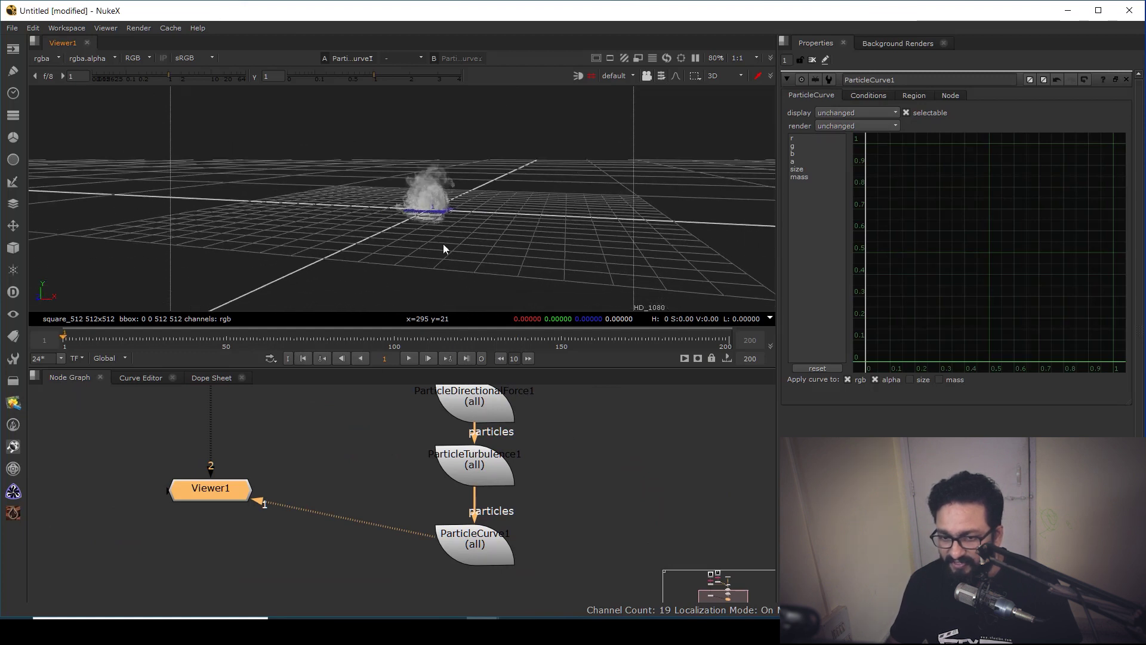
pyautogui.click(413, 359)
pyautogui.keyDown('ctrl'); pyautogui.moveTo(449, 278); pyautogui.dragTo(484, 221); pyautogui.keyUp('ctrl')
pyautogui.moveTo(484, 222); pyautogui.dragTo(487, 293, button='middle')
pyautogui.keyDown('ctrl'); pyautogui.moveTo(487, 292); pyautogui.dragTo(467, 220); pyautogui.keyUp('ctrl')
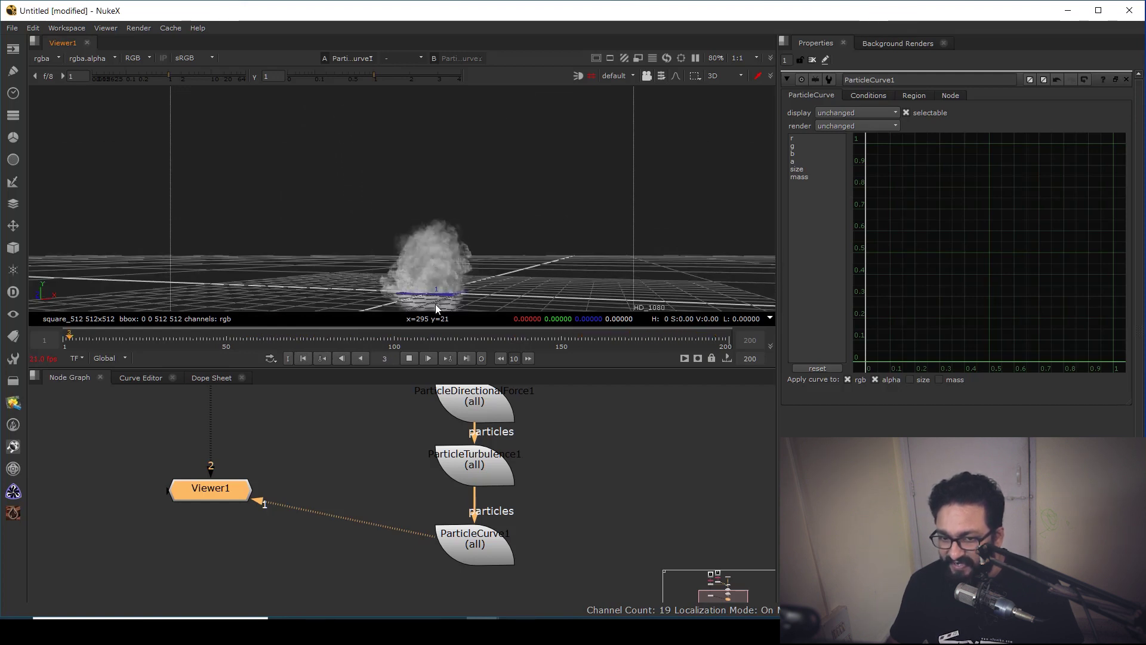
pyautogui.click(409, 358)
pyautogui.moveTo(457, 223)
pyautogui.keyDown('ctrl'); pyautogui.mouseDown()
pyautogui.moveTo(450, 252)
pyautogui.moveTo(458, 219)
pyautogui.moveTo(460, 236)
pyautogui.moveTo(446, 237)
pyautogui.mouseUp(); pyautogui.keyUp('ctrl')
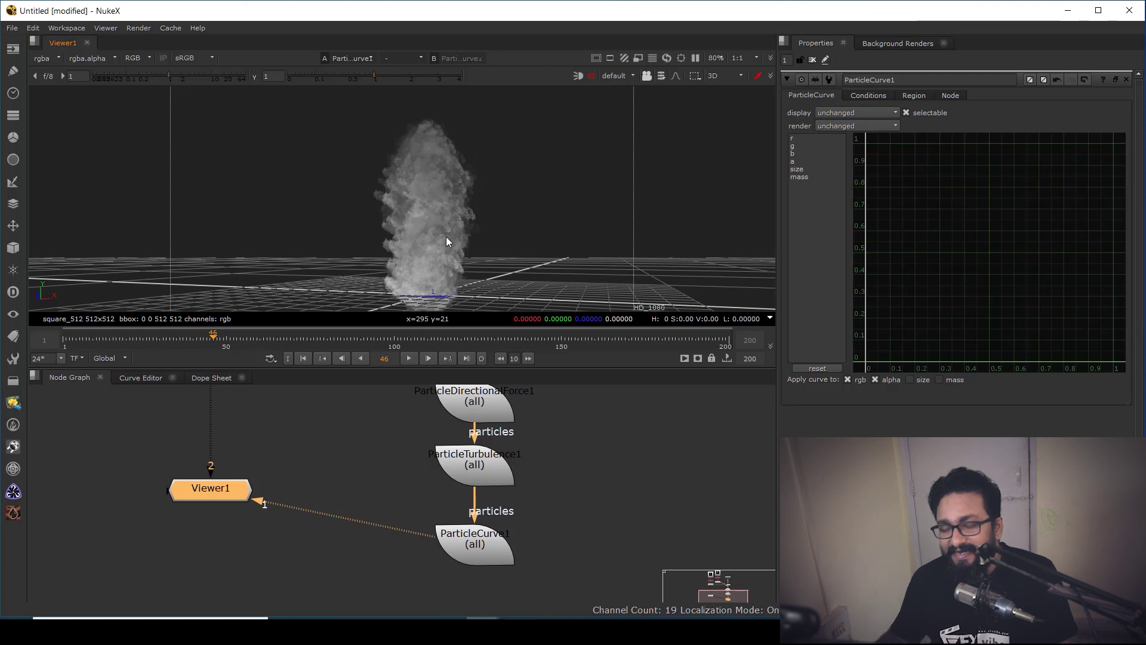
# Add a midpoint key to ParticleCurve1's alpha curve and lower its start and end keys to 0.
pyautogui.click(469, 552)
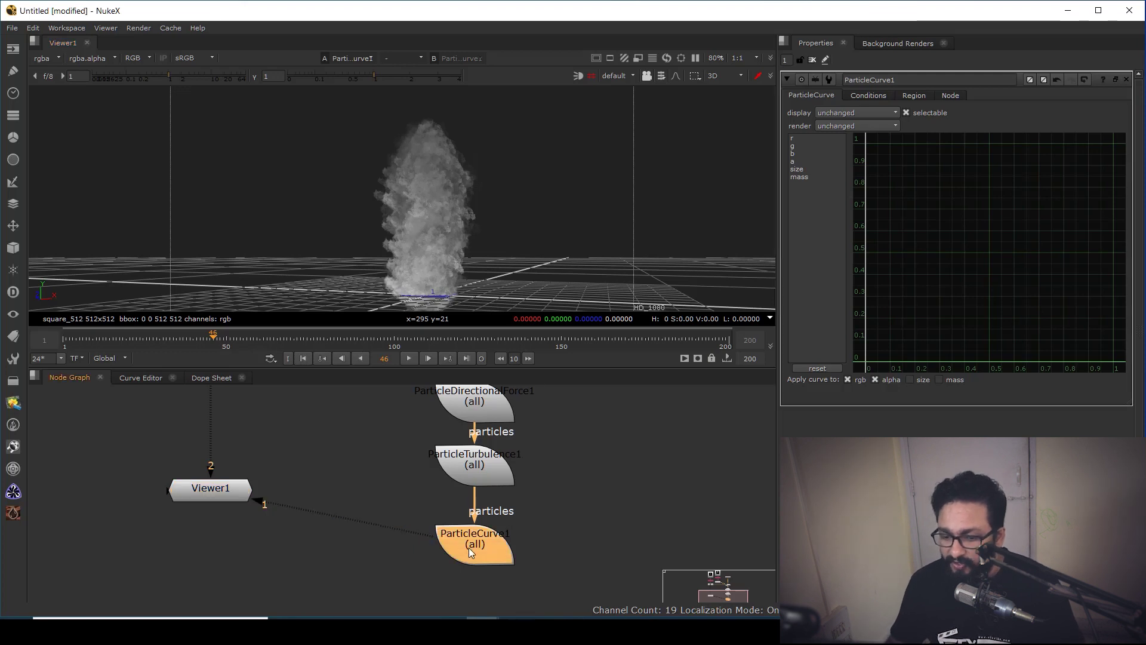
pyautogui.click(794, 161)
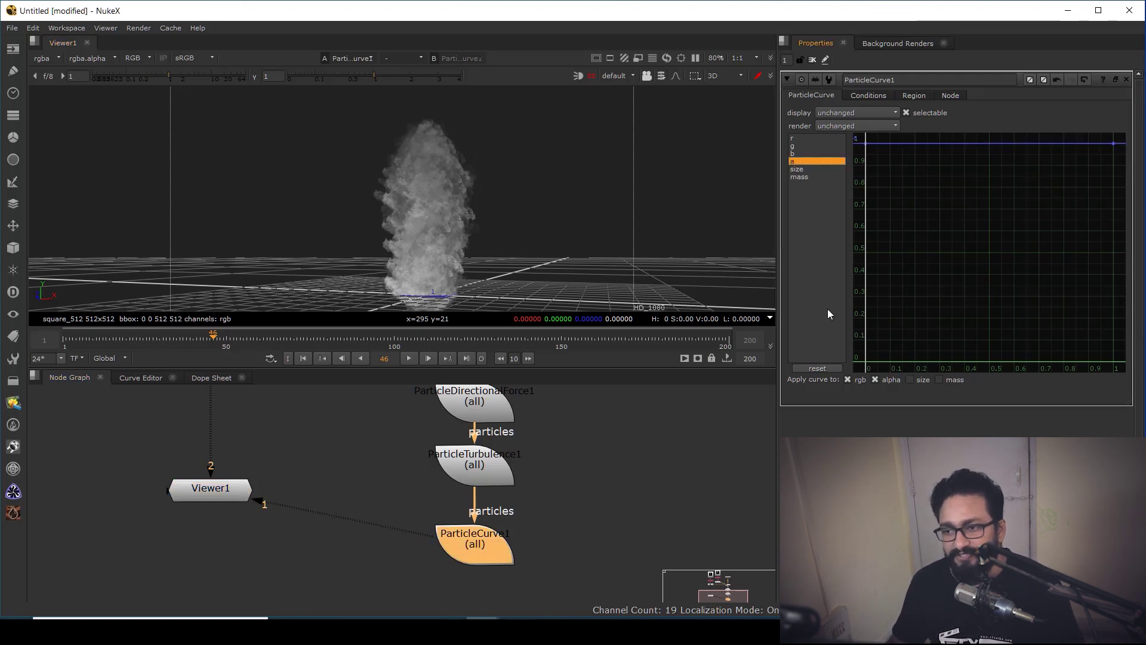
pyautogui.keyDown('ctrl'); pyautogui.keyDown('alt'); pyautogui.click(990, 143); pyautogui.keyUp('alt'); pyautogui.keyUp('ctrl')
pyautogui.click(865, 143)
pyautogui.click(1114, 144)
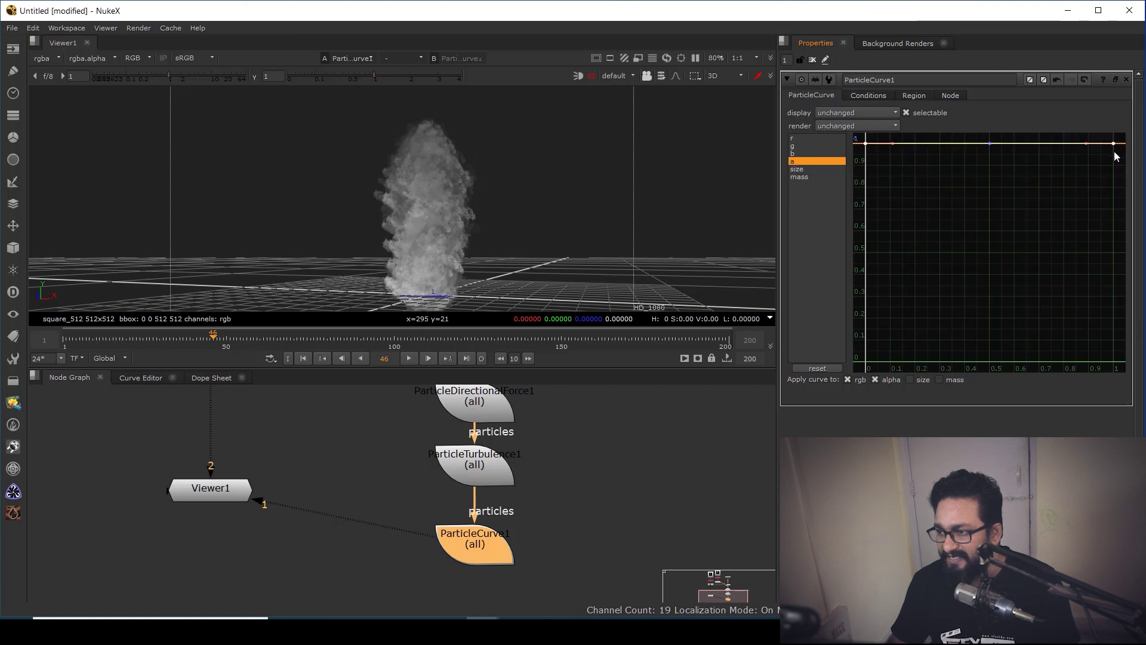
pyautogui.moveTo(1113, 144); pyautogui.dragTo(1119, 355)
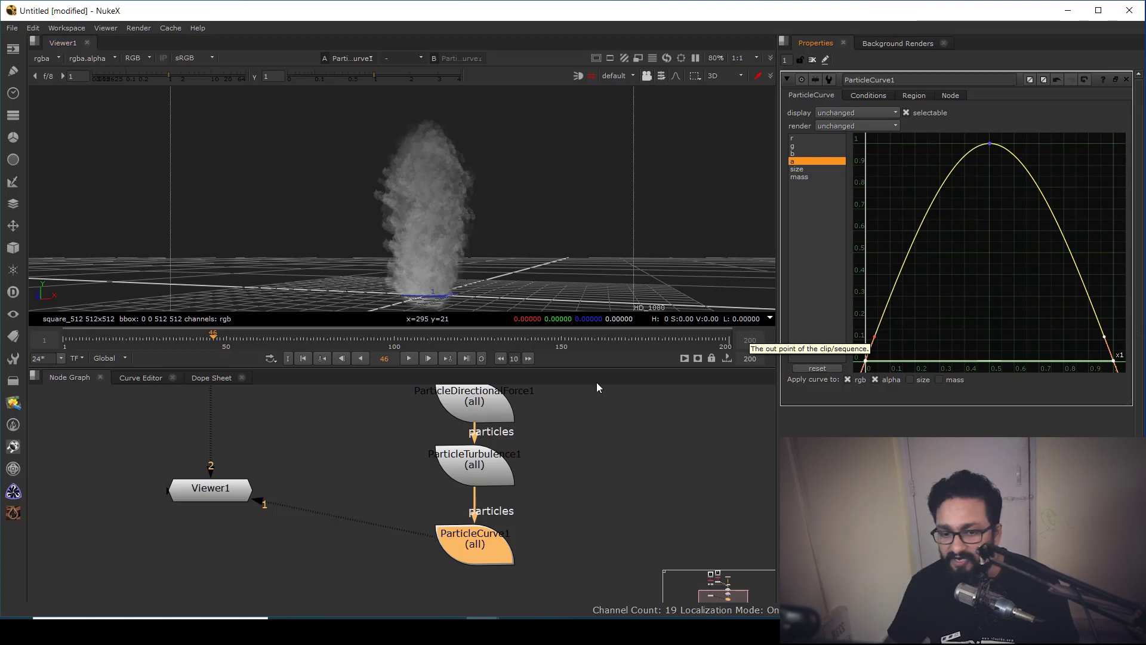
# Play the simulation from the first frame and examine how the new alpha curve affects the smoke column.
pyautogui.click(303, 358)
pyautogui.click(409, 357)
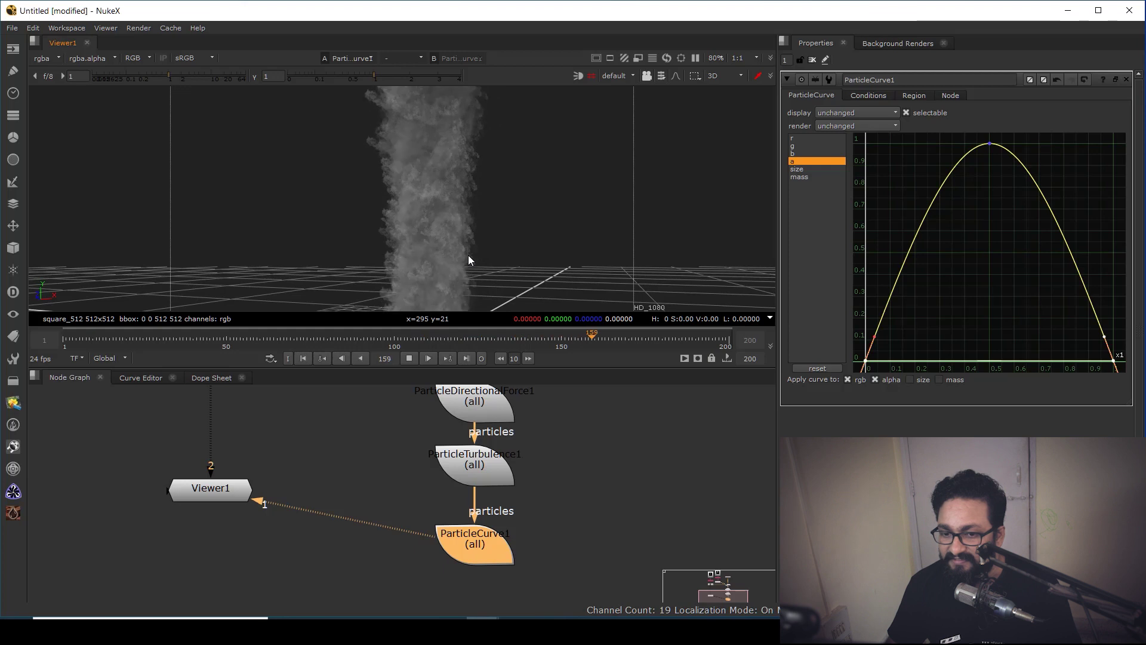
pyautogui.click(410, 358)
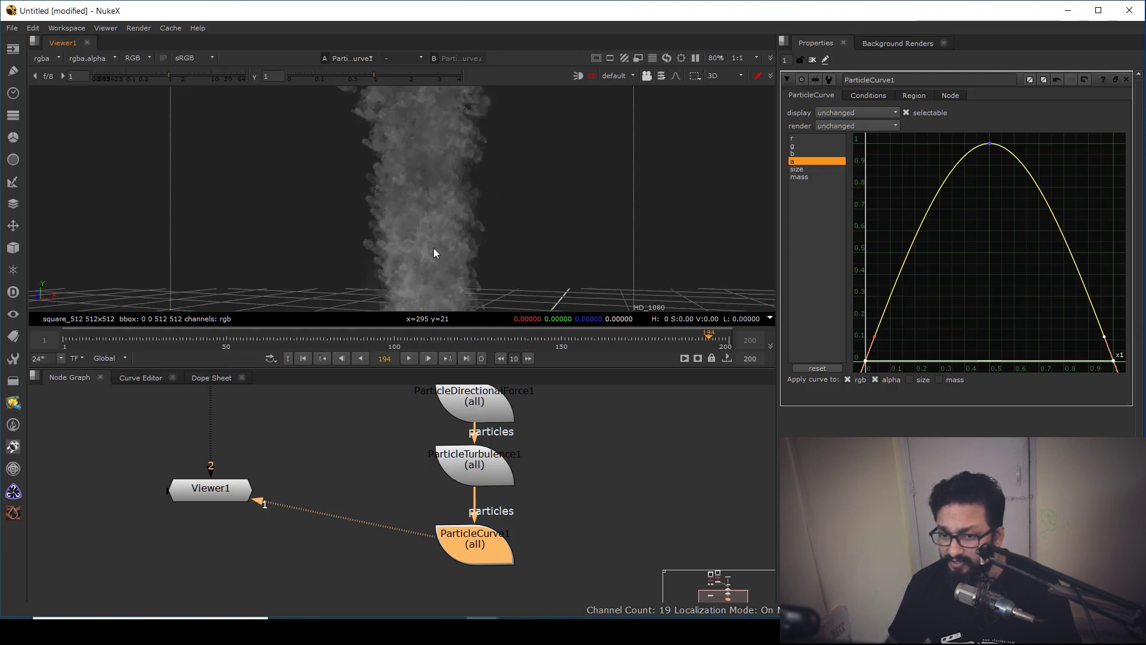
pyautogui.scroll(-3, 440, 241)
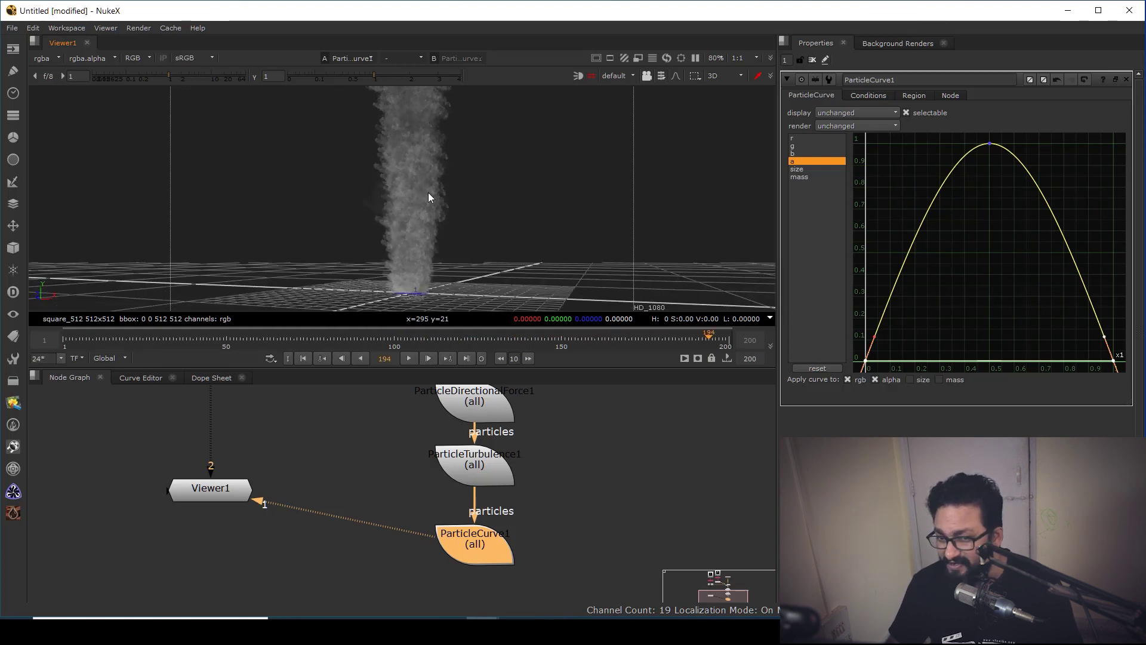
pyautogui.moveTo(429, 193); pyautogui.dragTo(441, 161, button='middle')
pyautogui.keyDown('ctrl'); pyautogui.moveTo(432, 212); pyautogui.dragTo(432, 171); pyautogui.keyUp('ctrl')
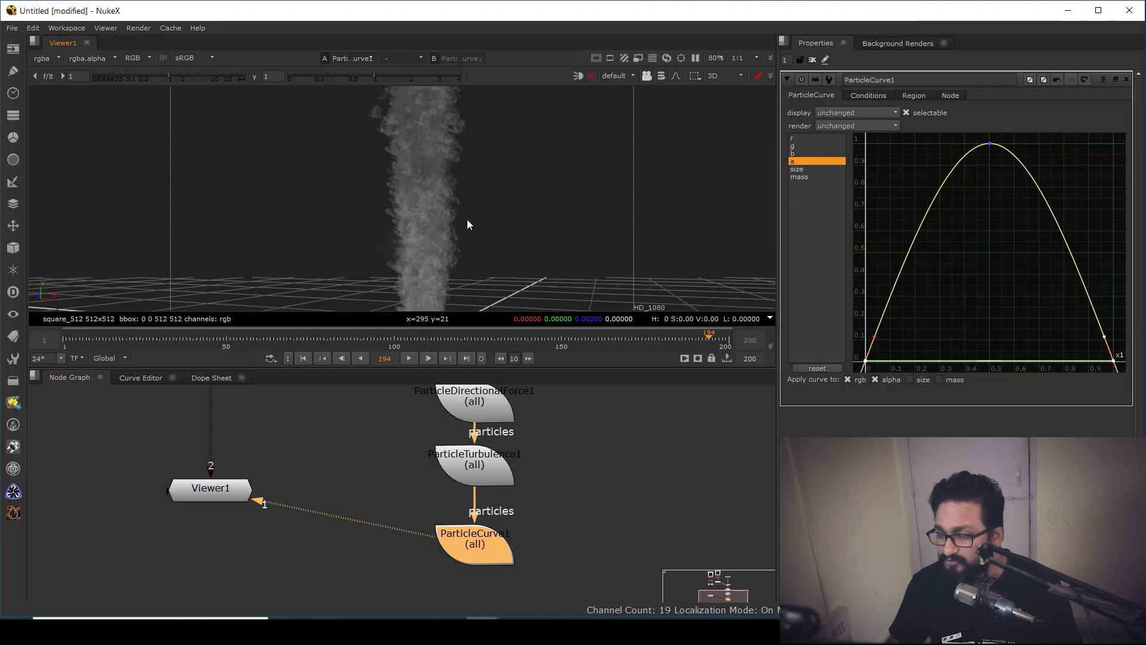
# Lower the end key of the r, g and b curves together to about 0.09 at x about 0.73.
pyautogui.click(800, 138)
pyautogui.keyDown('shift'); pyautogui.click(800, 153); pyautogui.keyUp('shift')
pyautogui.click(1031, 337)
pyautogui.moveTo(1031, 337); pyautogui.dragTo(1065, 340)
pyautogui.moveTo(1065, 340); pyautogui.dragTo(1079, 339)
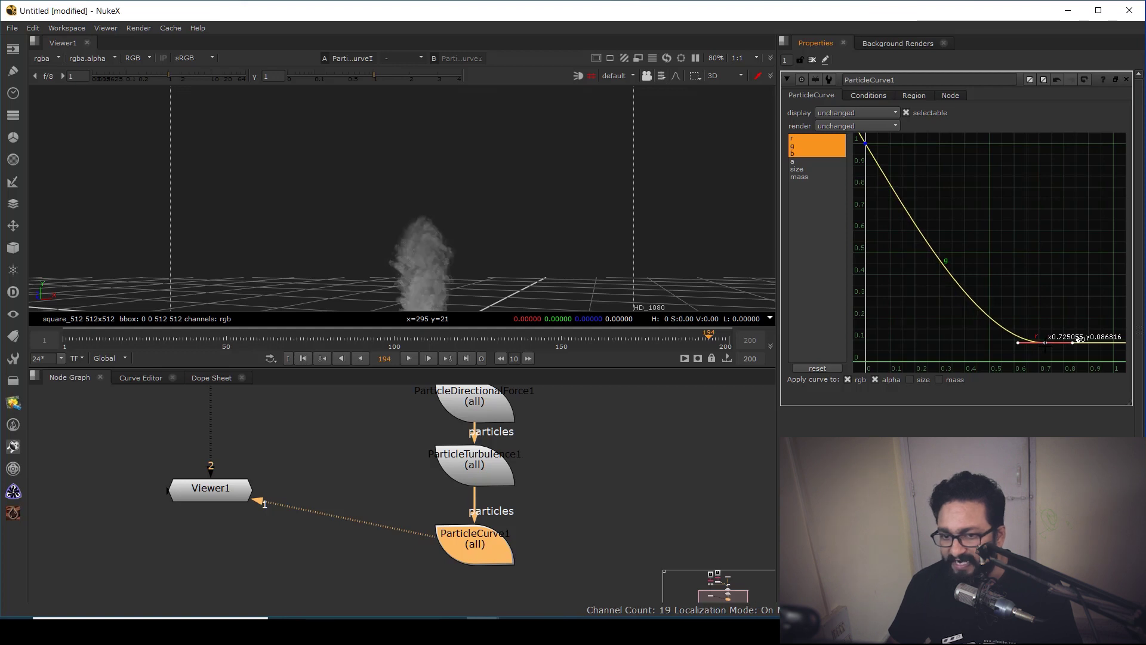
pyautogui.keyDown('alt'); pyautogui.moveTo(423, 298); pyautogui.dragTo(437, 176); pyautogui.keyUp('alt')
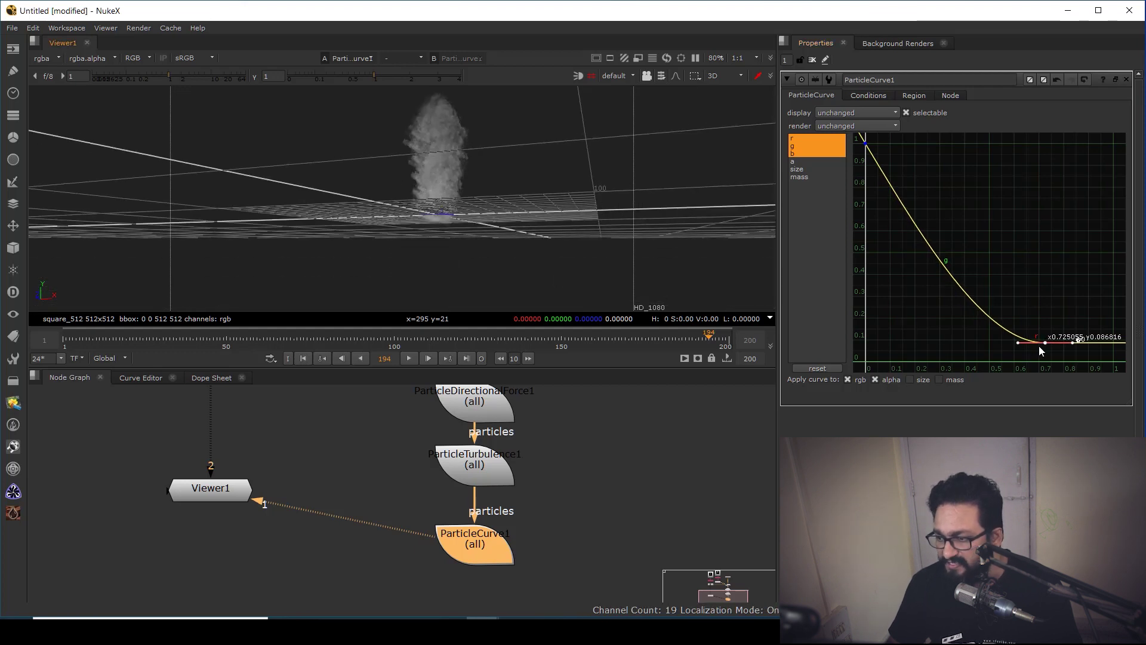
# Fine-tune the end key of the r, g and b curves to x about 0.78, keeping its value near 0.09.
pyautogui.moveTo(1044, 342); pyautogui.dragTo(1045, 339)
pyautogui.keyDown('alt'); pyautogui.moveTo(607, 243); pyautogui.dragTo(621, 314); pyautogui.keyUp('alt')
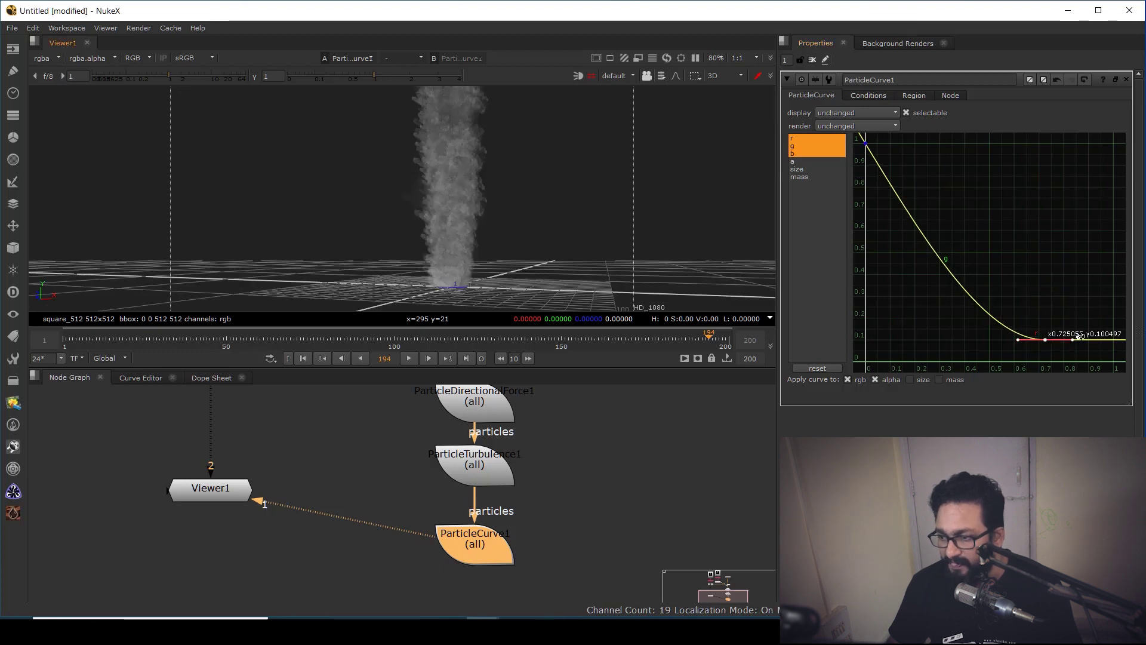
pyautogui.moveTo(1045, 340); pyautogui.dragTo(1093, 340)
pyautogui.hotkey('ctrl', 'z')
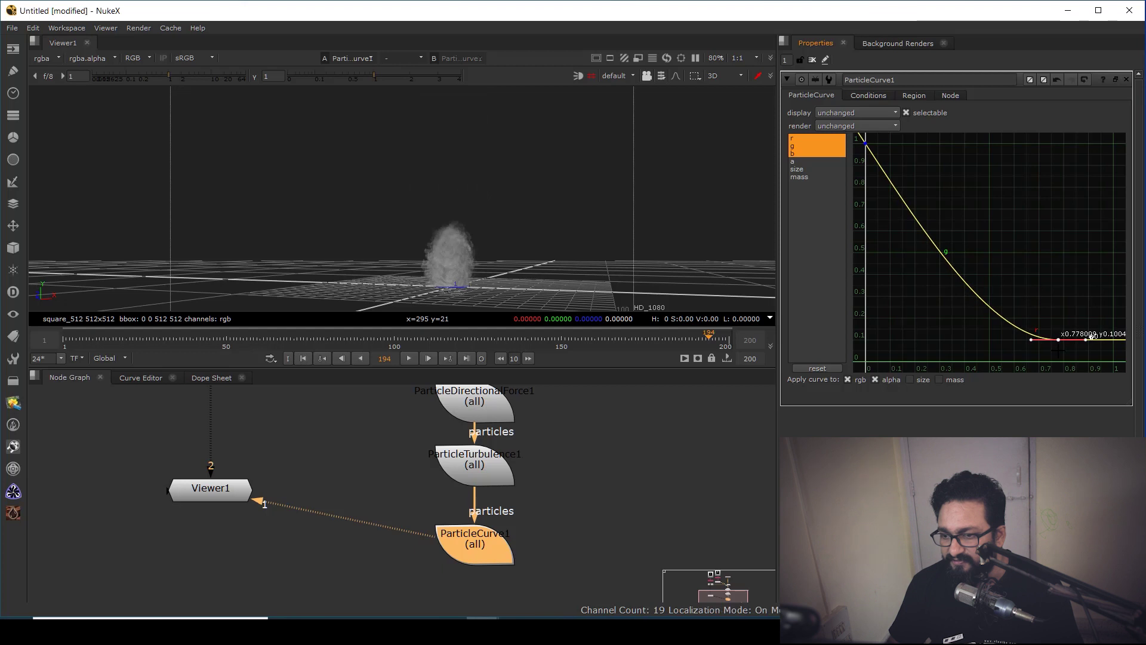
# Replay the simulation from the first frame and examine the smoke's color fade up close.
pyautogui.keyDown('alt'); pyautogui.moveTo(466, 215); pyautogui.dragTo(419, 270); pyautogui.keyUp('alt')
pyautogui.click(310, 359)
pyautogui.click(408, 358)
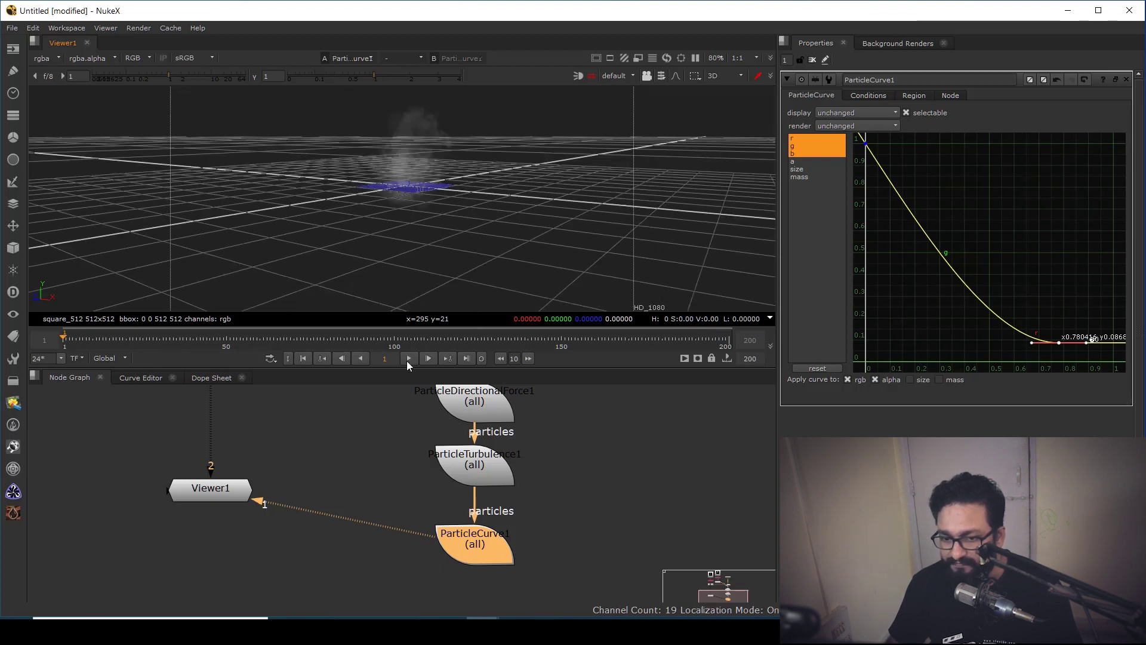
pyautogui.keyDown('alt'); pyautogui.moveTo(441, 185); pyautogui.dragTo(466, 296); pyautogui.keyUp('alt')
pyautogui.keyDown('alt'); pyautogui.moveTo(480, 230); pyautogui.dragTo(467, 208); pyautogui.keyUp('alt')
pyautogui.click(409, 359)
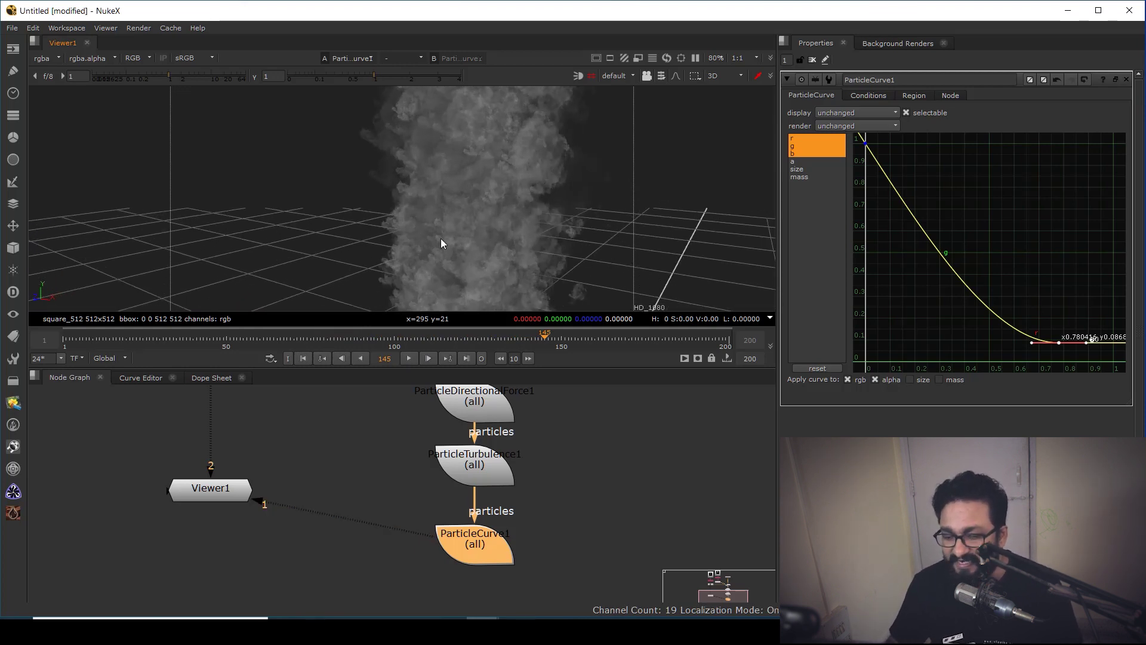
# Move the Smoke_2.png branch away from the Smoke_1.png branch and open a gap between Shuffle1 and BlendMat1.
pyautogui.scroll(-5, 363, 495)
pyautogui.scroll(4, 361, 471)
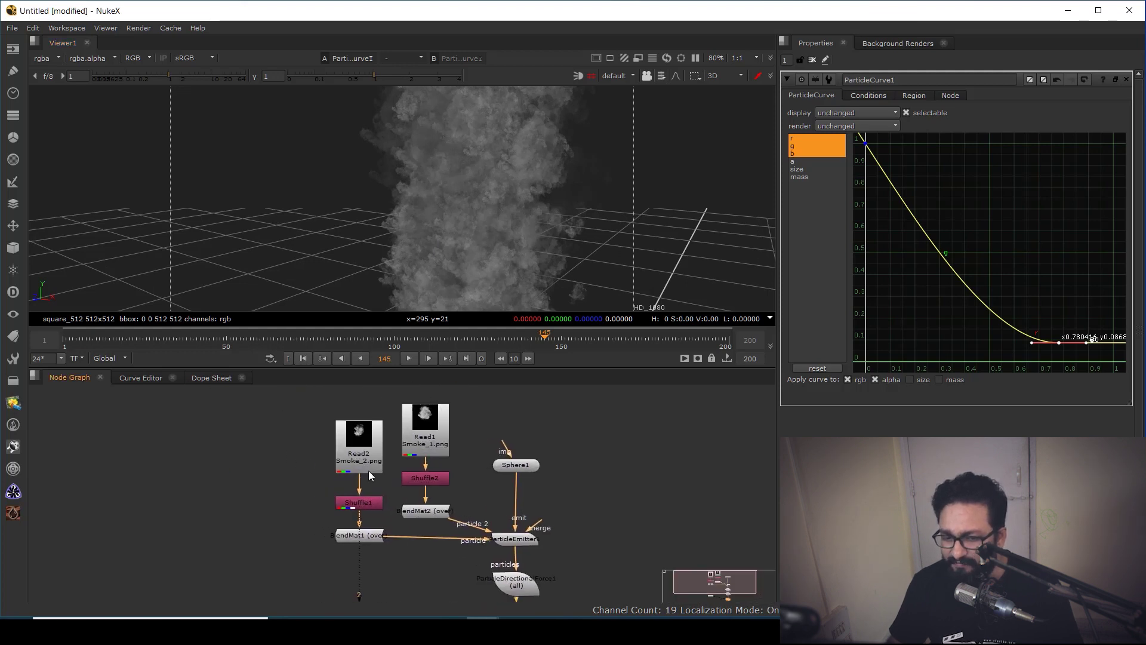
pyautogui.moveTo(318, 401); pyautogui.dragTo(409, 562)
pyautogui.moveTo(346, 536); pyautogui.dragTo(238, 540)
pyautogui.click(321, 500)
pyautogui.moveTo(182, 410); pyautogui.dragTo(304, 525)
pyautogui.moveTo(253, 509); pyautogui.dragTo(253, 469)
pyautogui.click(281, 471)
pyautogui.moveTo(257, 417); pyautogui.dragTo(262, 419)
# Insert a Transform node below Shuffle1 and set its rotate expression to frame*3.
pyautogui.click(256, 466)
pyautogui.press('t')
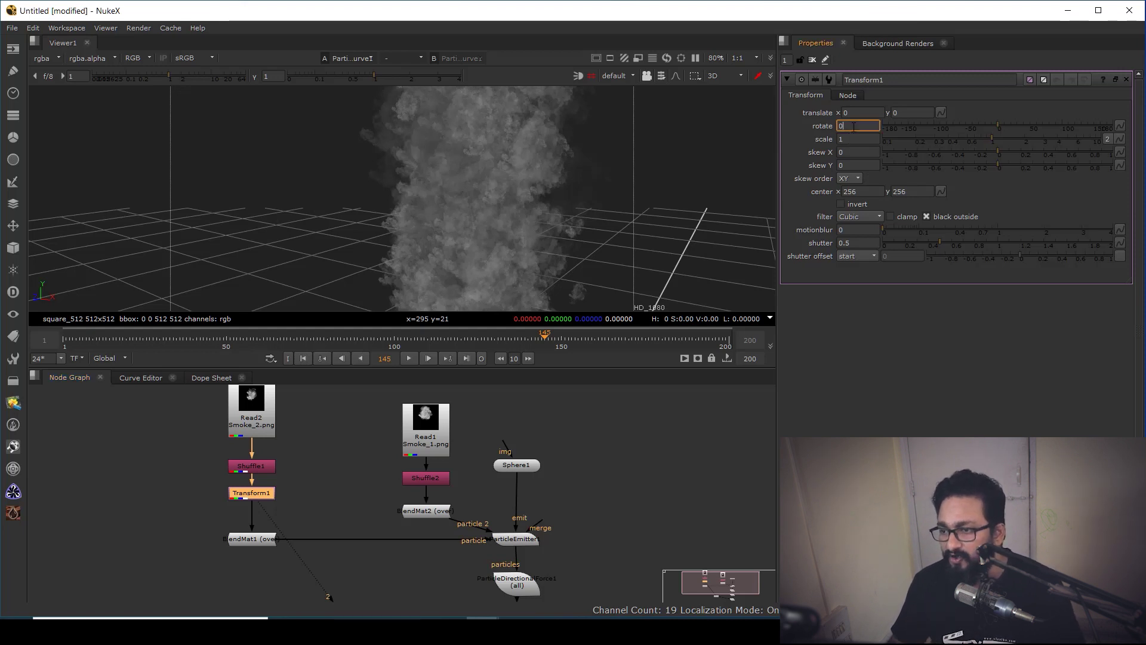
pyautogui.rightClick(853, 127)
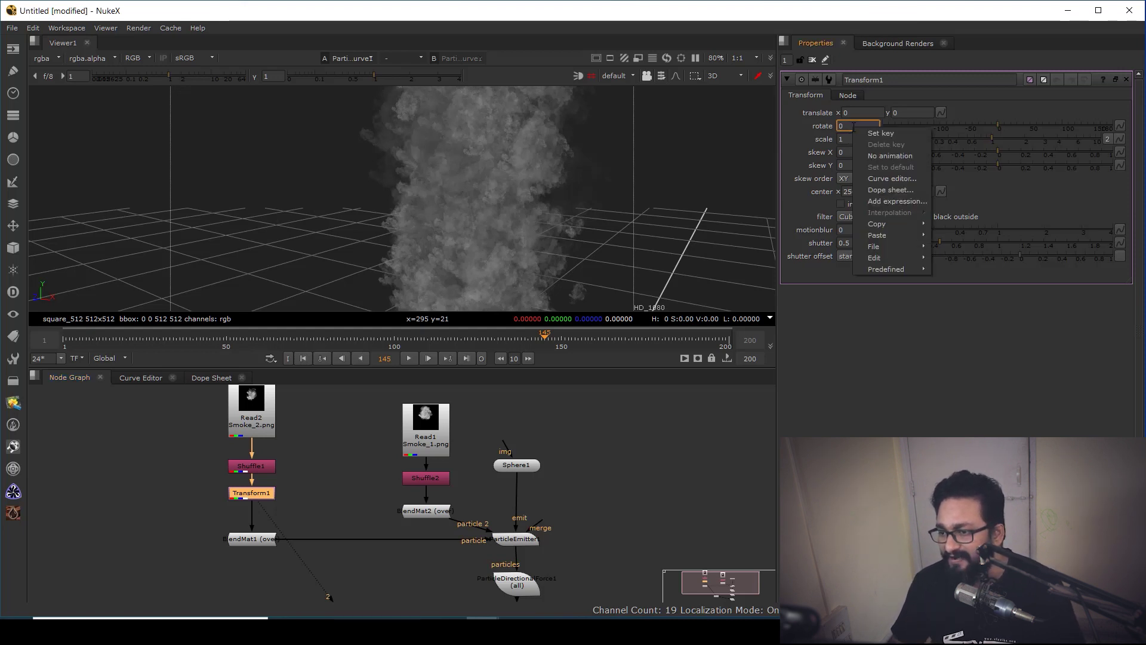
pyautogui.click(892, 203)
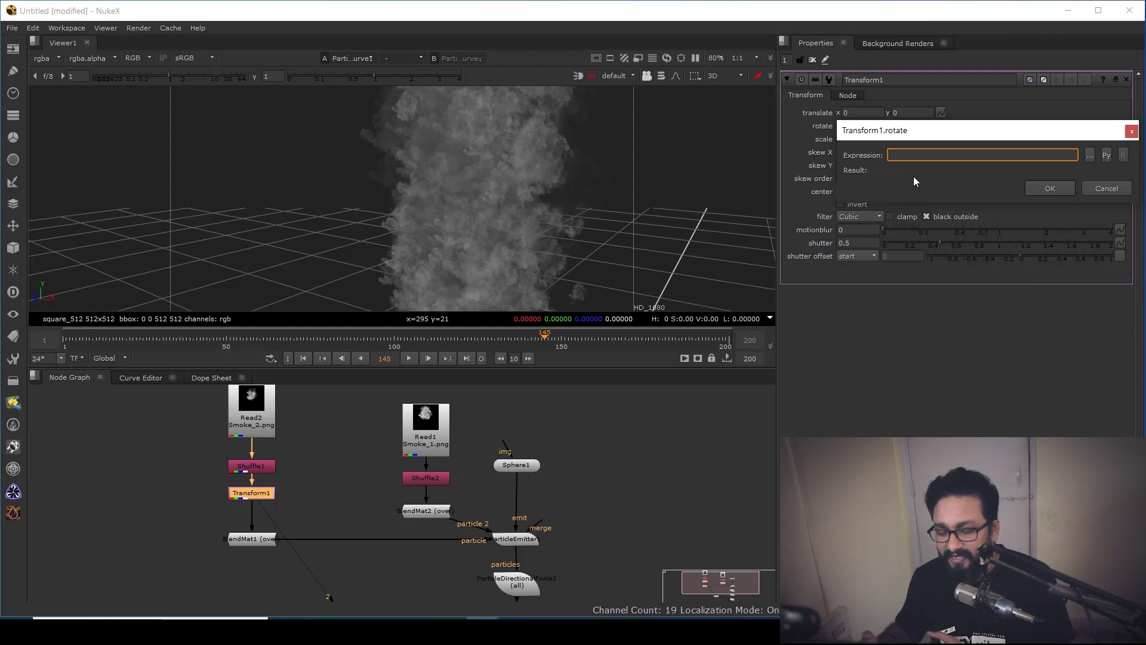
pyautogui.write('frame')
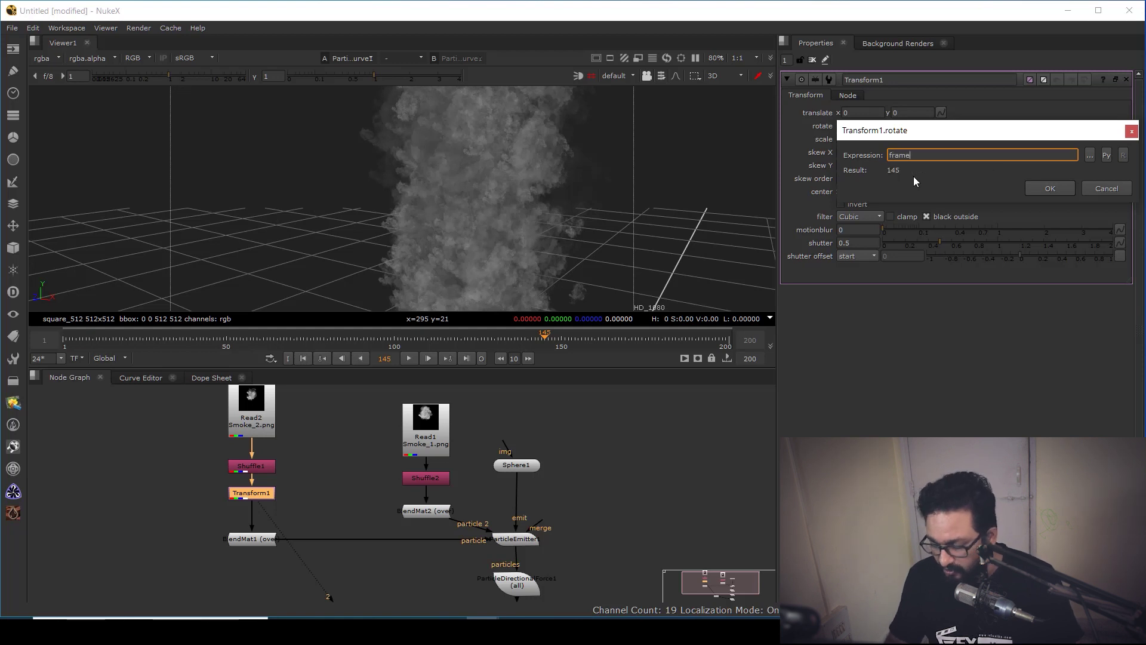
pyautogui.write('*')
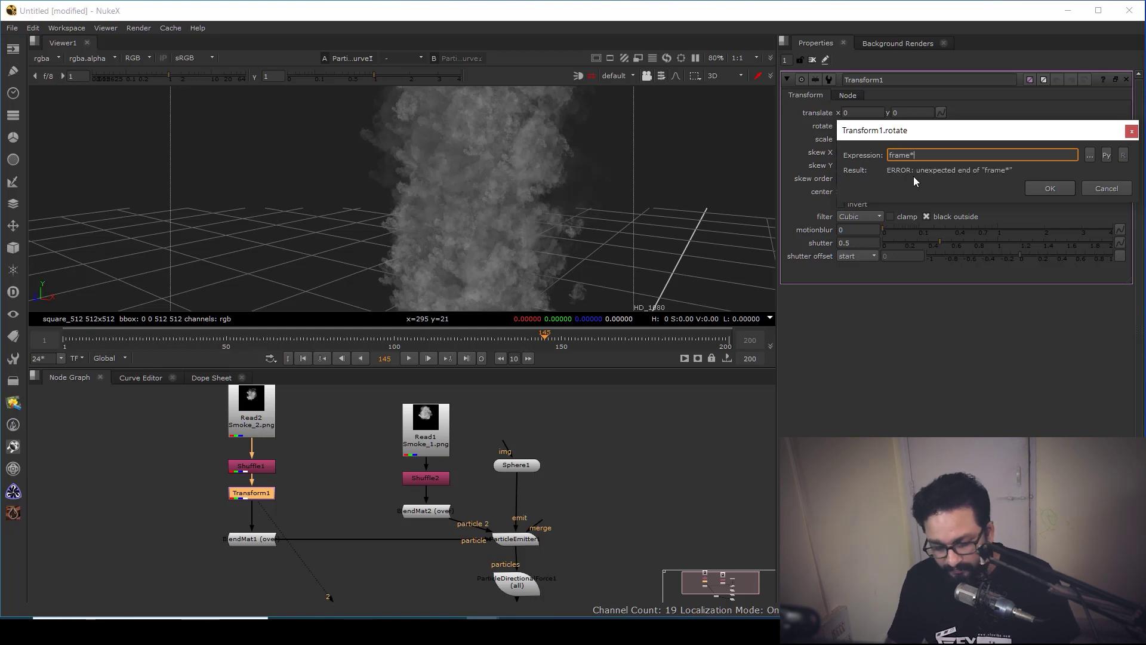
pyautogui.write('3')
pyautogui.press('Return')
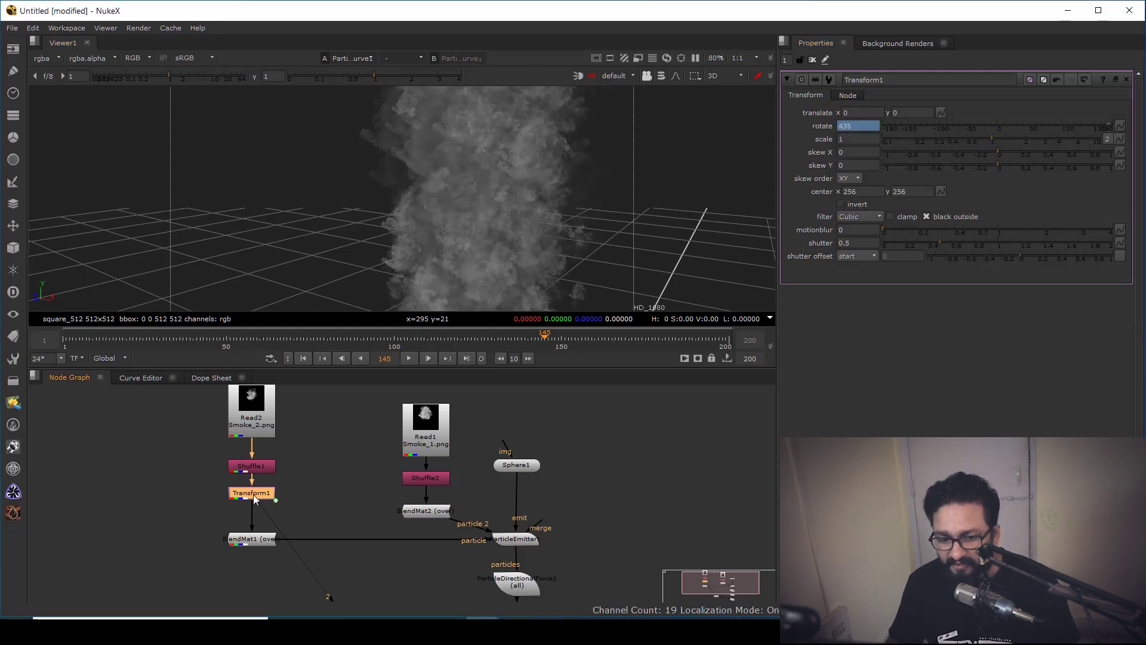
# View Transform1, move its pivot to the smoke puff's centre at about 258, 325, and play the rotation.
pyautogui.press('2')
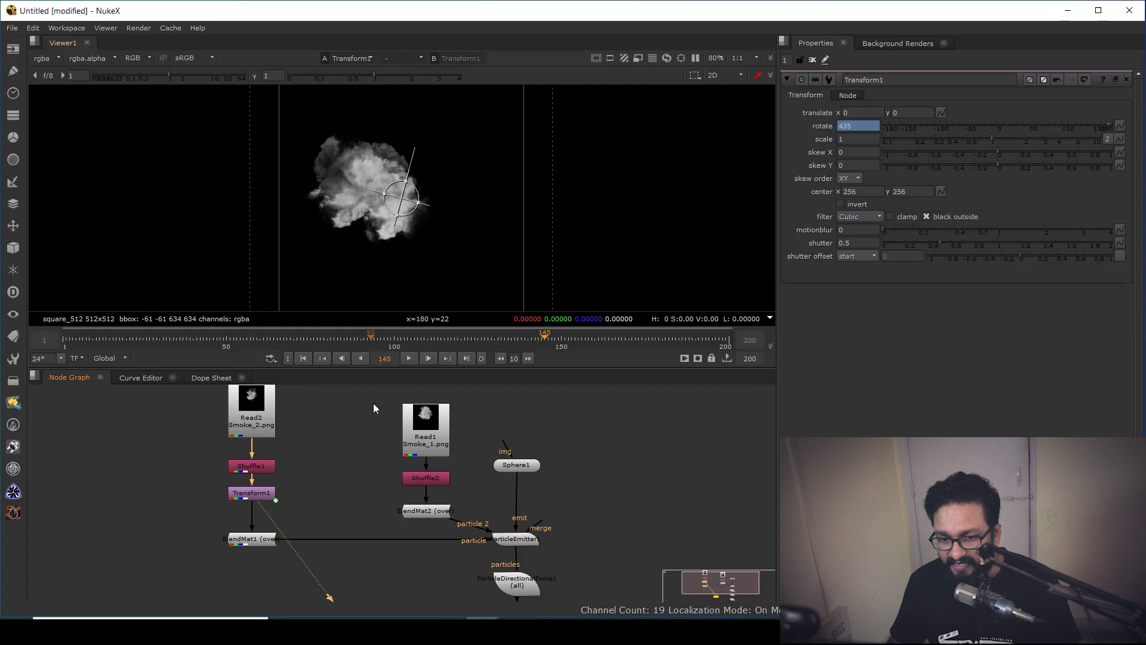
pyautogui.click(409, 358)
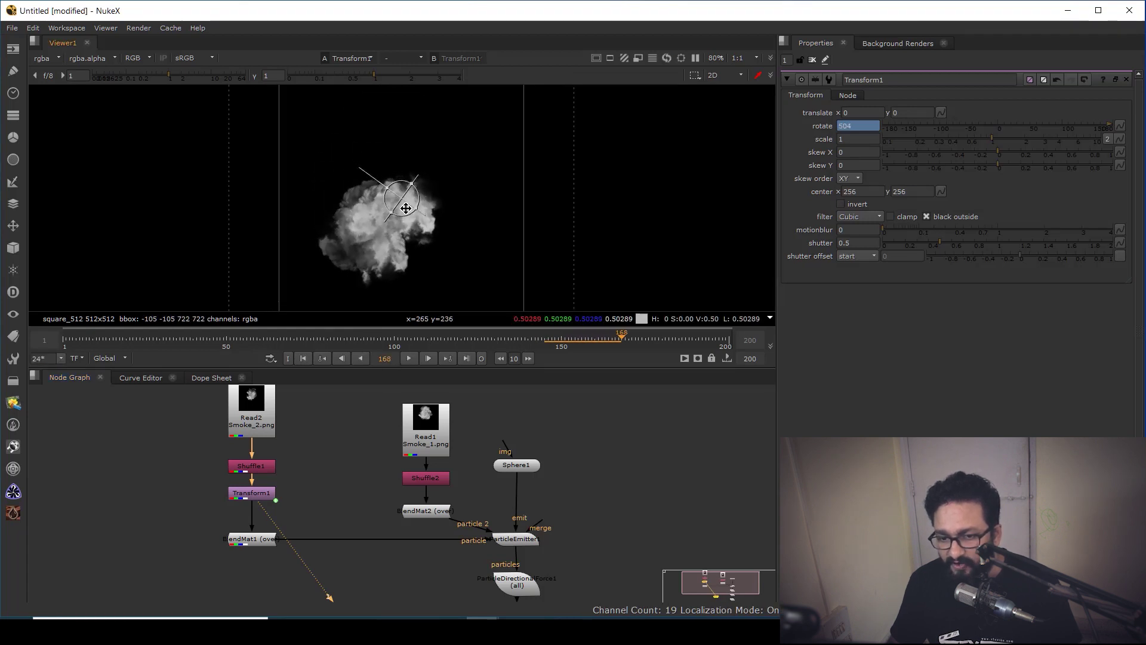
pyautogui.keyDown('ctrl'); pyautogui.moveTo(401, 203); pyautogui.dragTo(382, 238); pyautogui.keyUp('ctrl')
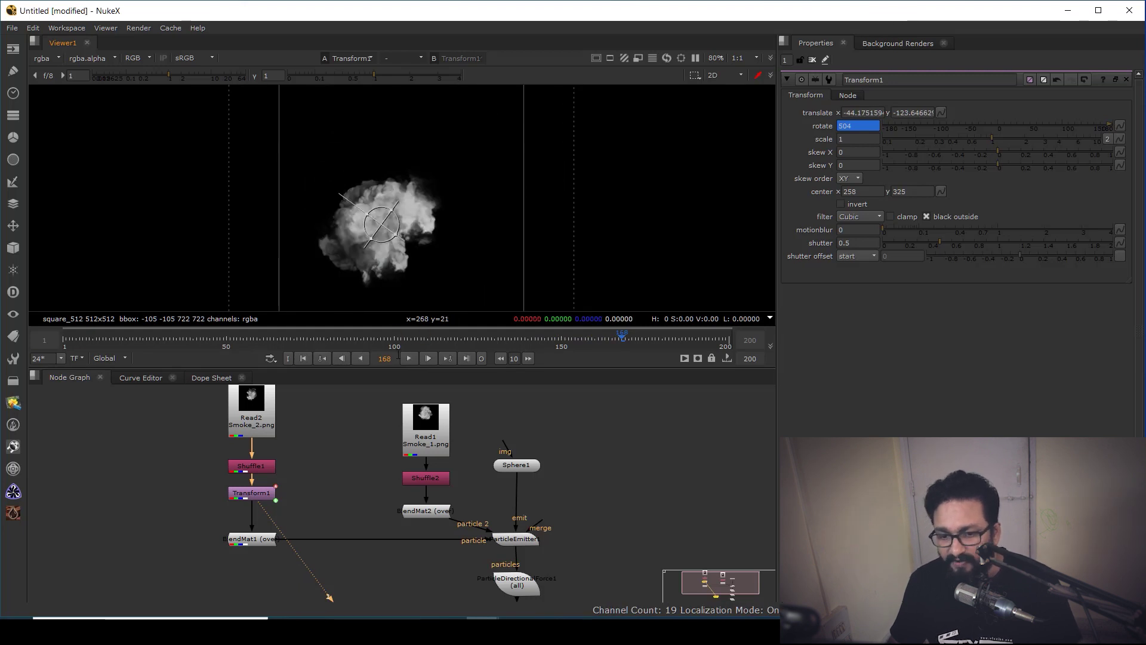
pyautogui.click(409, 357)
pyautogui.click(408, 357)
# Move the Smoke_1.png branch closer to the Smoke_2.png branch and insert a Transform node between Shuffle2 and BlendMat2.
pyautogui.moveTo(373, 438); pyautogui.dragTo(373, 467, button='middle')
pyautogui.moveTo(380, 421); pyautogui.dragTo(377, 532)
pyautogui.click(339, 443)
pyautogui.moveTo(317, 394); pyautogui.dragTo(428, 492)
pyautogui.press('t')
pyautogui.hotkey('ctrl', 'shift', 'x')
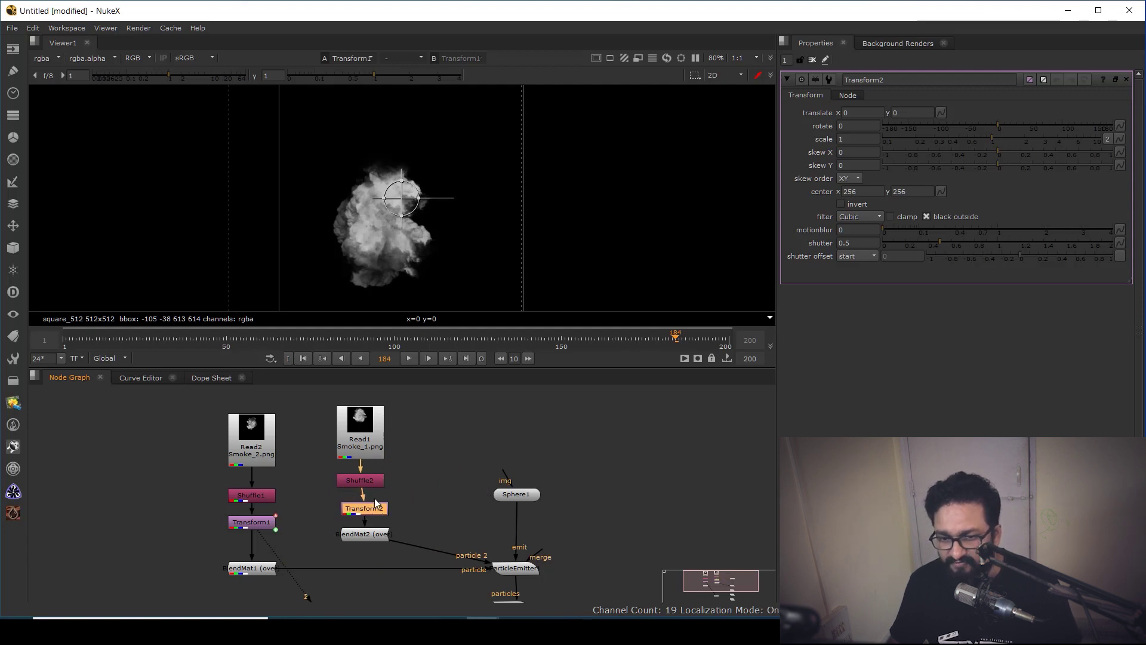
# View Transform2 and move its pivot to the smoke puff's centre at about 242, 337.
pyautogui.keyDown('ctrl'); pyautogui.moveTo(396, 203); pyautogui.dragTo(375, 224); pyautogui.keyUp('ctrl')
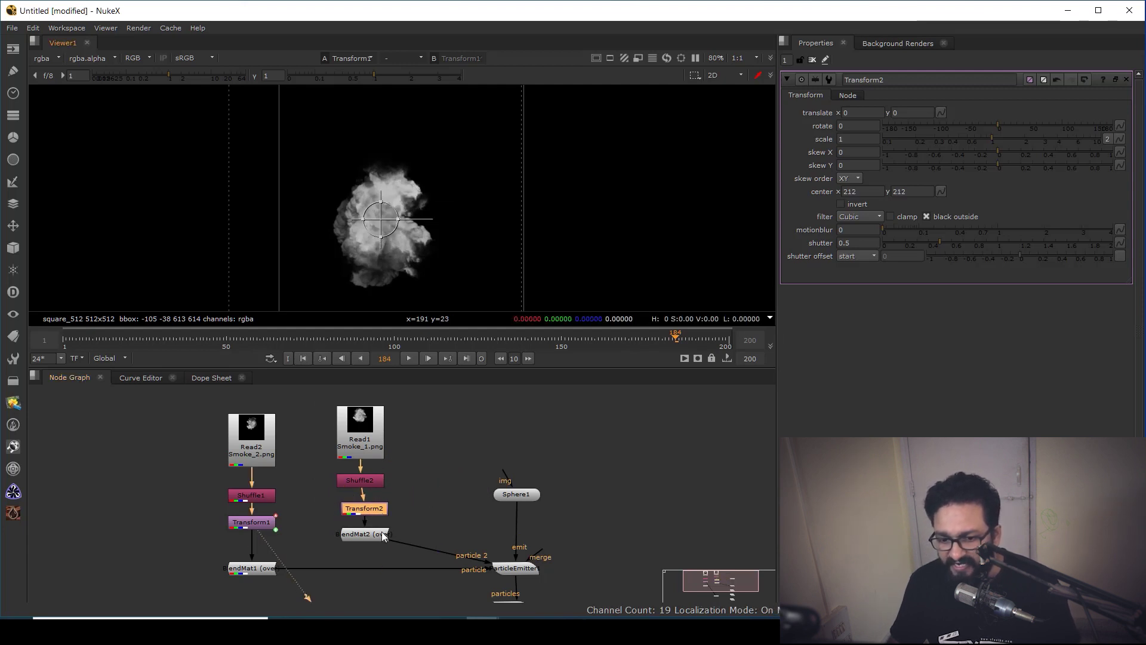
pyautogui.press('1')
pyautogui.keyDown('ctrl'); pyautogui.moveTo(382, 218); pyautogui.dragTo(395, 159); pyautogui.keyUp('ctrl')
pyautogui.click(368, 508)
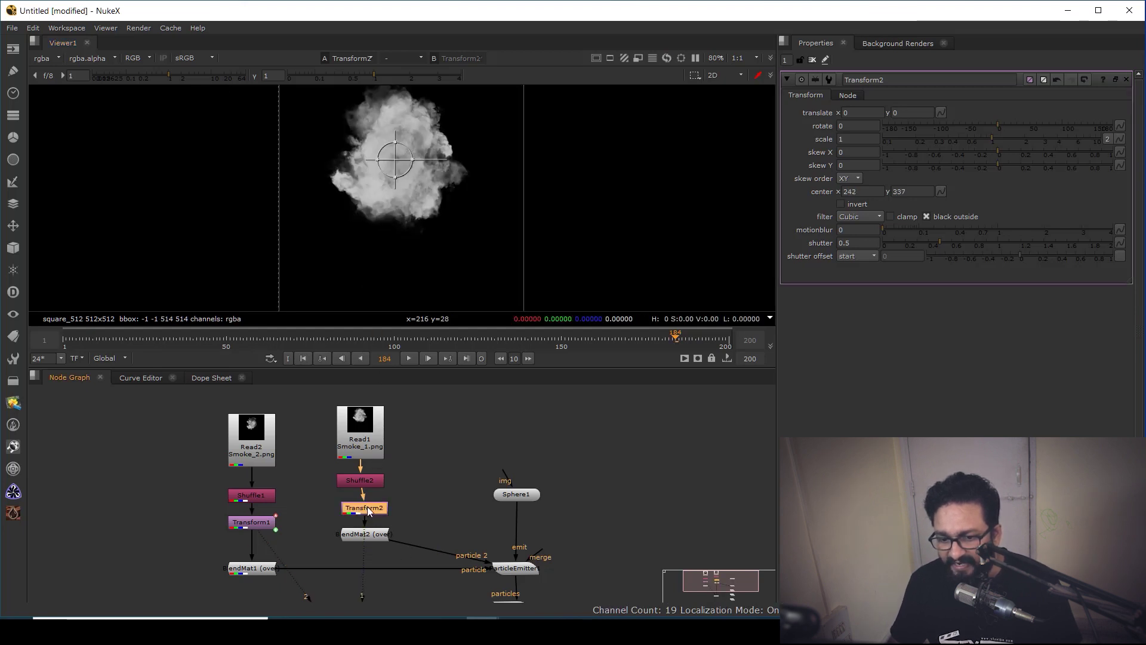
# Set Transform2's rotate expression to frame*-5 and play the rotation.
pyautogui.rightClick(854, 126)
pyautogui.click(896, 198)
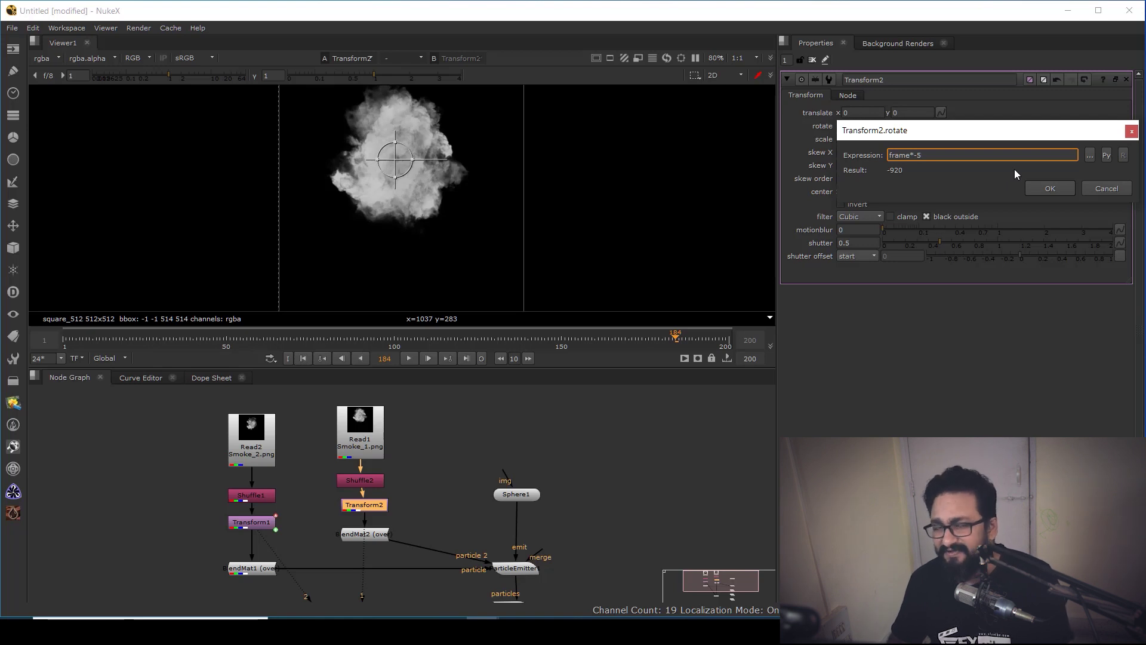
pyautogui.press('Return')
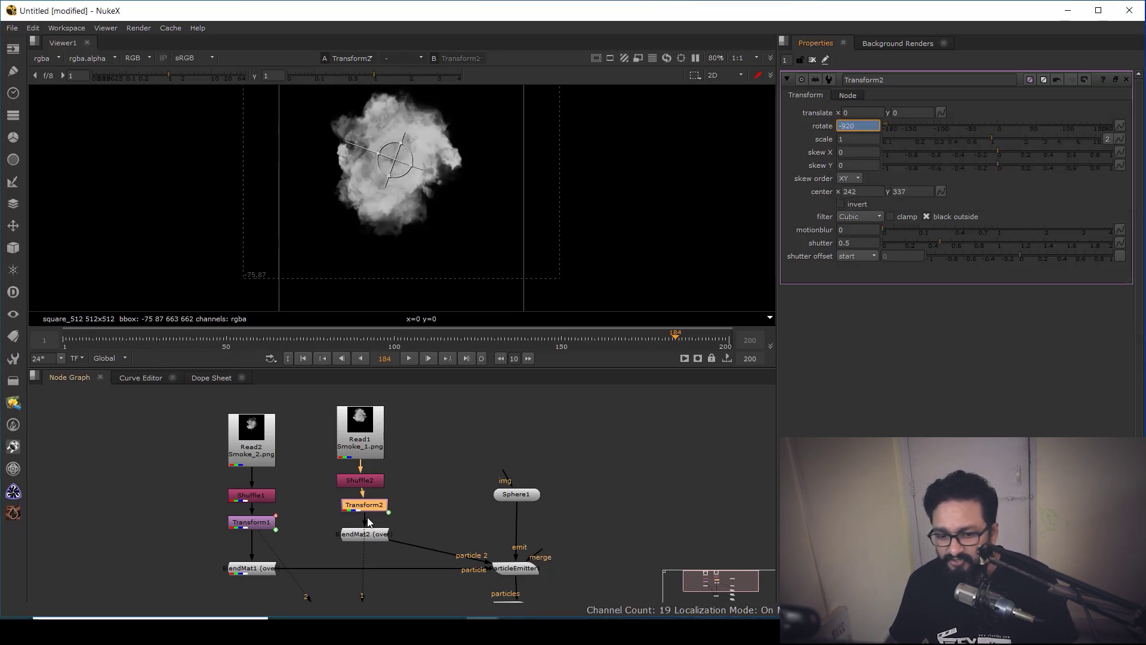
pyautogui.click(387, 459)
pyautogui.click(408, 358)
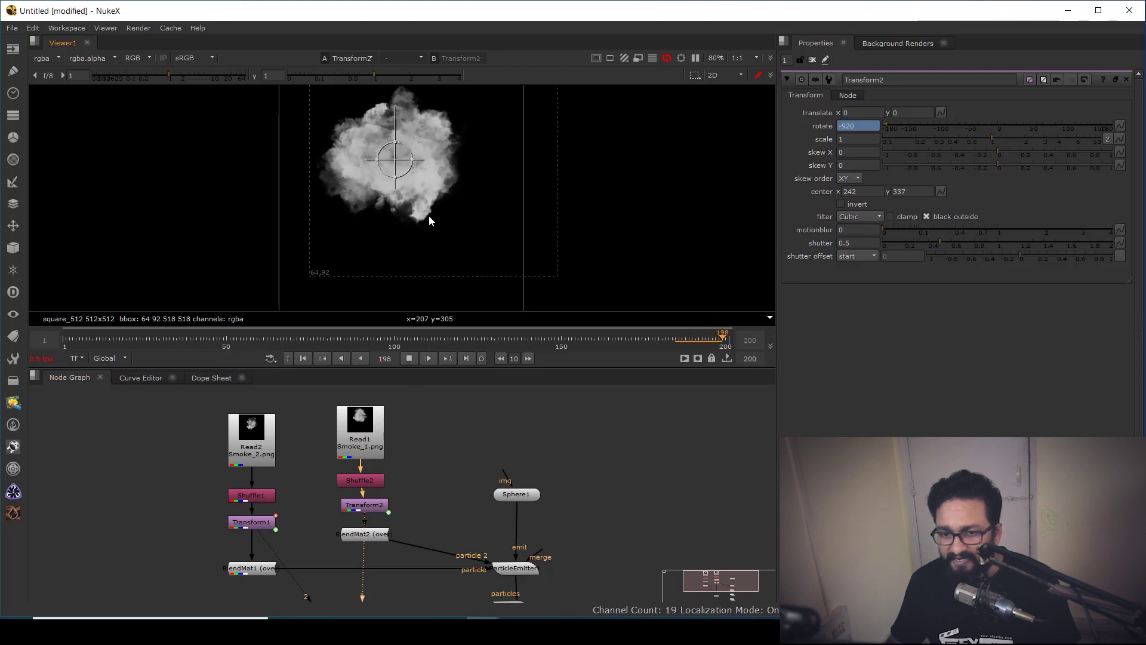
# Switch the viewer to Transform1, play its rotation, stop playback and close the open Transform2 properties.
pyautogui.click(409, 358)
pyautogui.press('2')
pyautogui.click(408, 358)
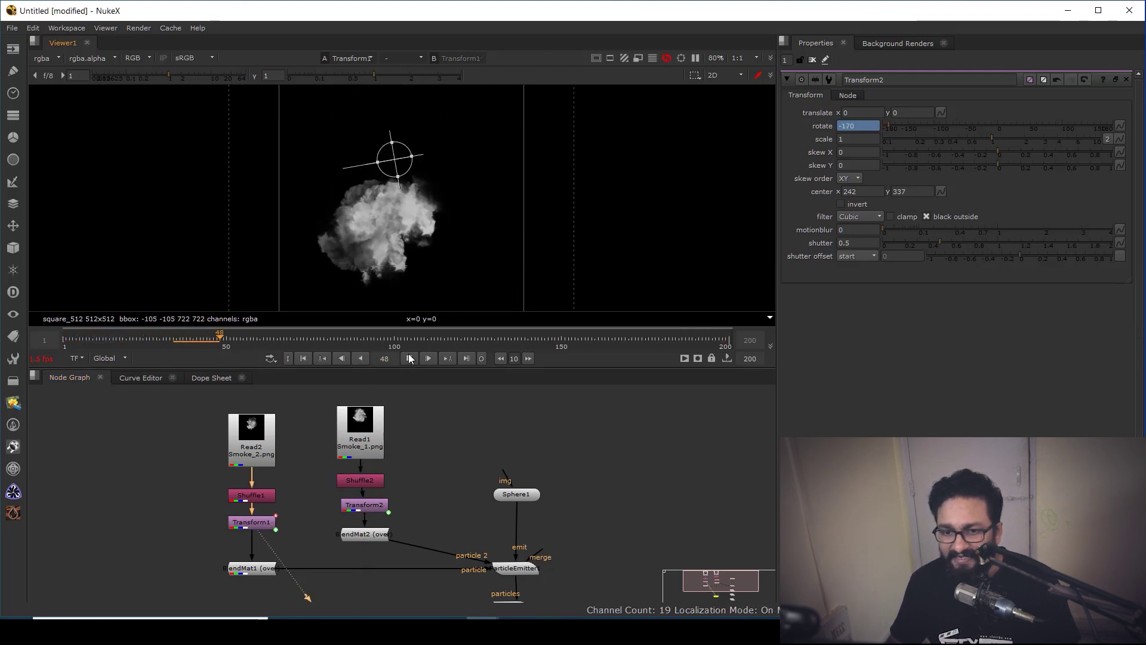
pyautogui.click(409, 358)
pyautogui.click(813, 60)
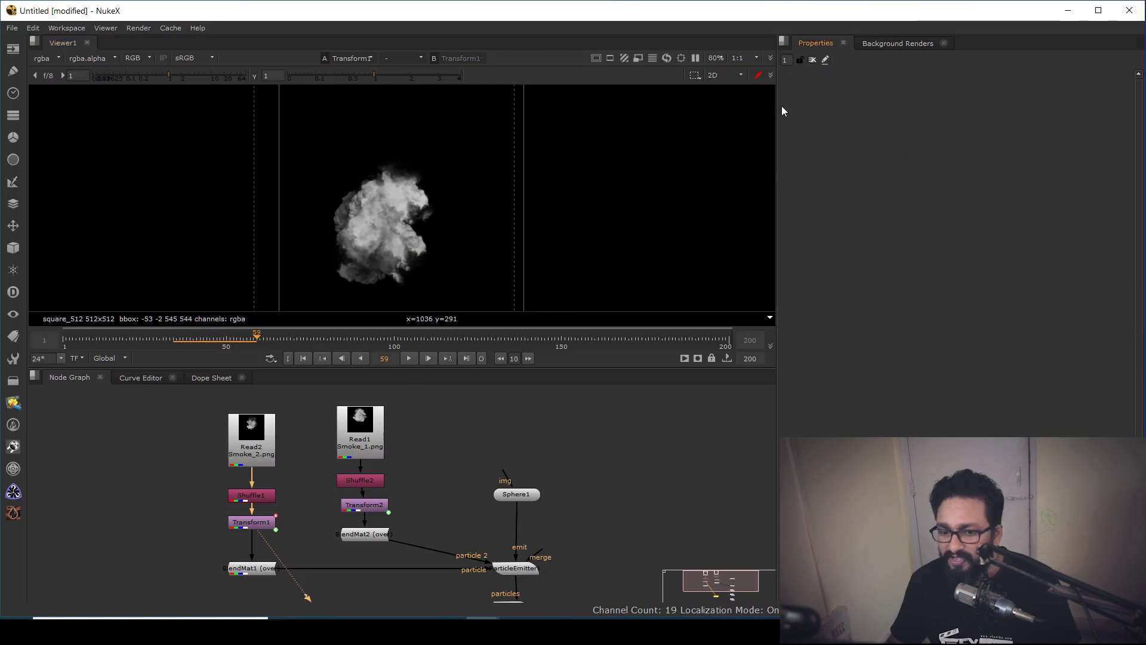
# View ParticleCurve1 in the 3D viewer and play the smoke simulation from the first frame.
pyautogui.moveTo(528, 550); pyautogui.dragTo(501, 424, button='middle')
pyautogui.moveTo(506, 573); pyautogui.dragTo(488, 489, button='middle')
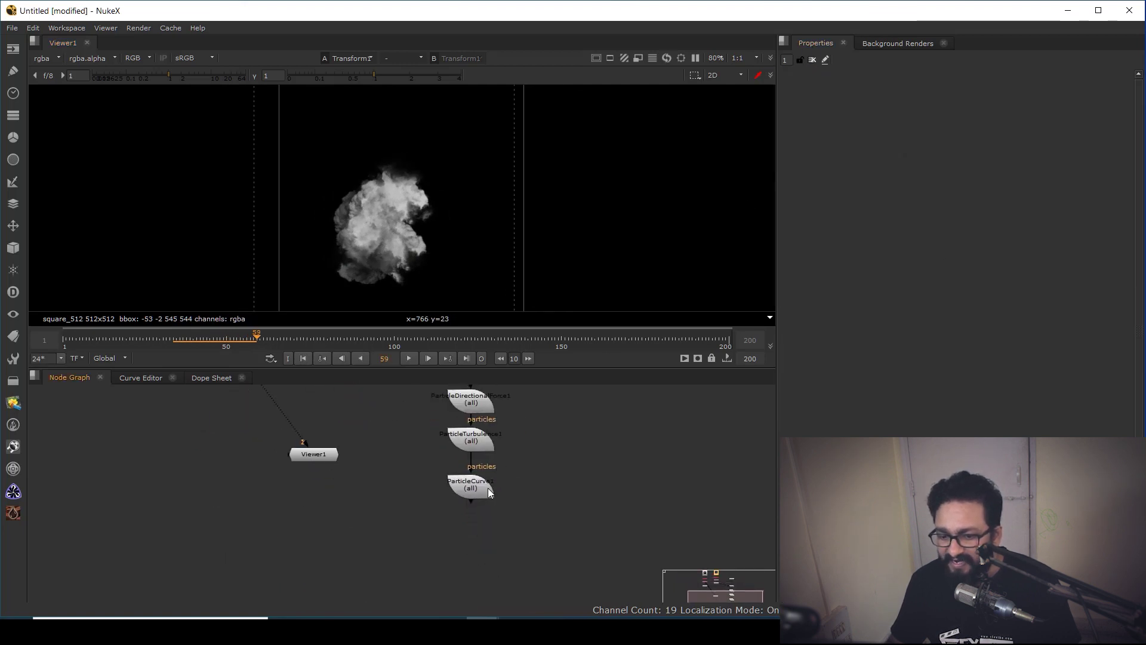
pyautogui.press('1')
pyautogui.moveTo(396, 269); pyautogui.dragTo(428, 198, button='middle')
pyautogui.scroll(-3, 360, 170)
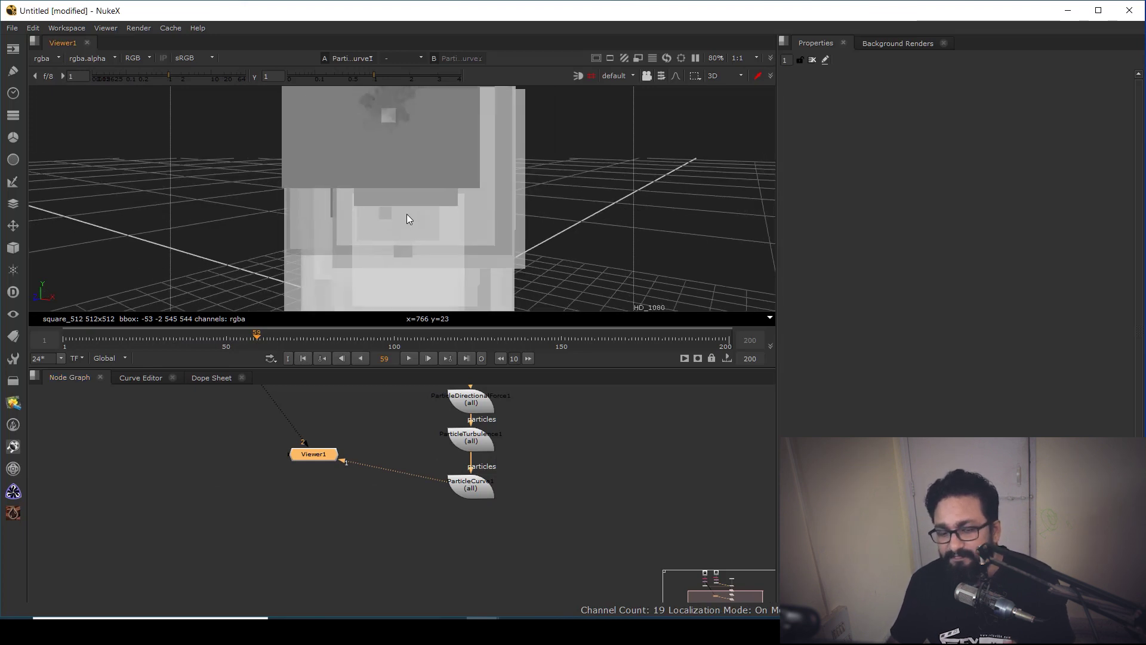
pyautogui.click(303, 358)
pyautogui.click(408, 358)
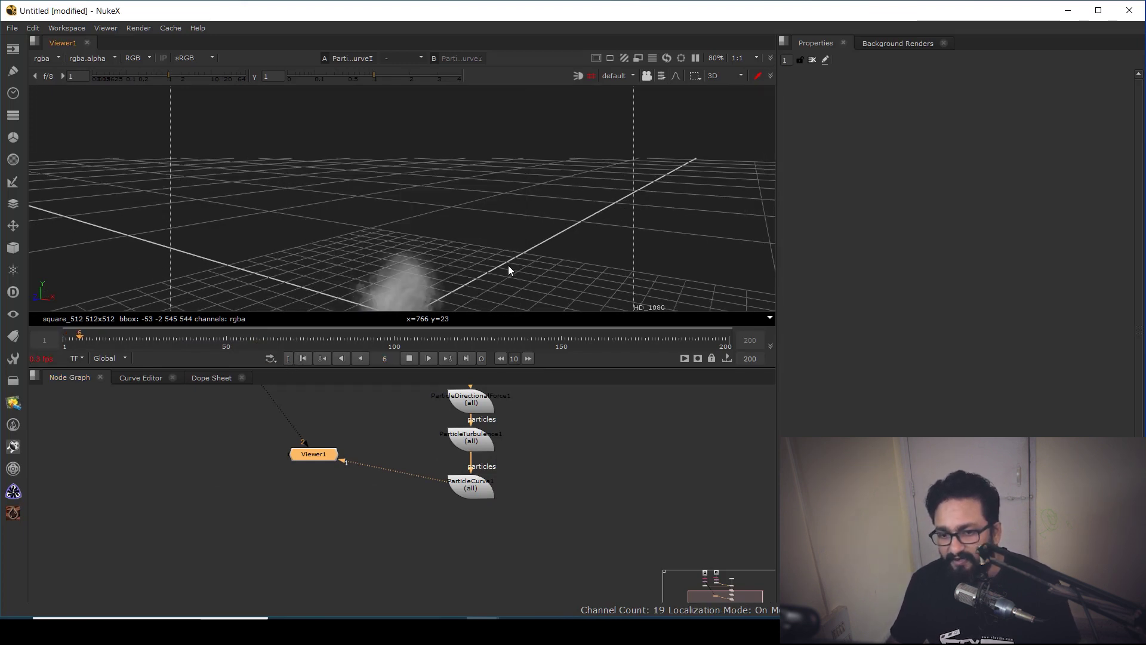
# Watch the smoke column rise in the full-size viewer, restarting playback and checking it from farther back.
pyautogui.moveTo(507, 218)
pyautogui.mouseDown(button='middle')
pyautogui.moveTo(515, 267)
pyautogui.moveTo(503, 238)
pyautogui.mouseUp(button='middle')
pyautogui.press('space')
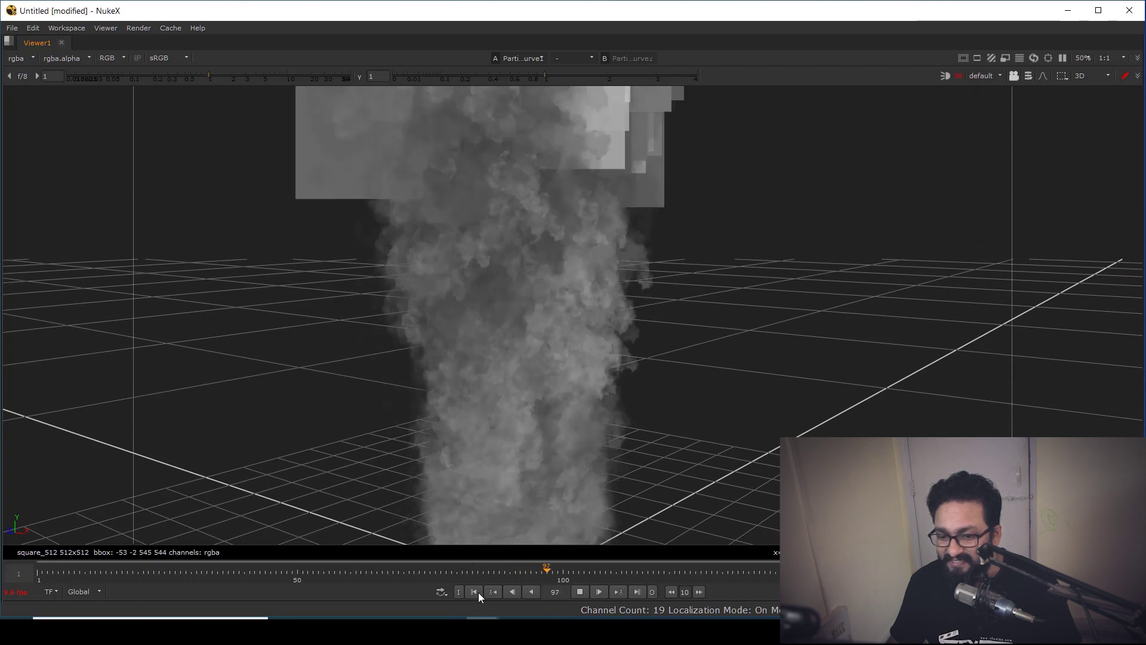
pyautogui.click(475, 592)
pyautogui.moveTo(586, 493); pyautogui.dragTo(594, 419, button='middle')
pyautogui.keyDown('ctrl'); pyautogui.moveTo(647, 340); pyautogui.dragTo(615, 338); pyautogui.keyUp('ctrl')
pyautogui.moveTo(614, 335); pyautogui.dragTo(587, 470, button='middle')
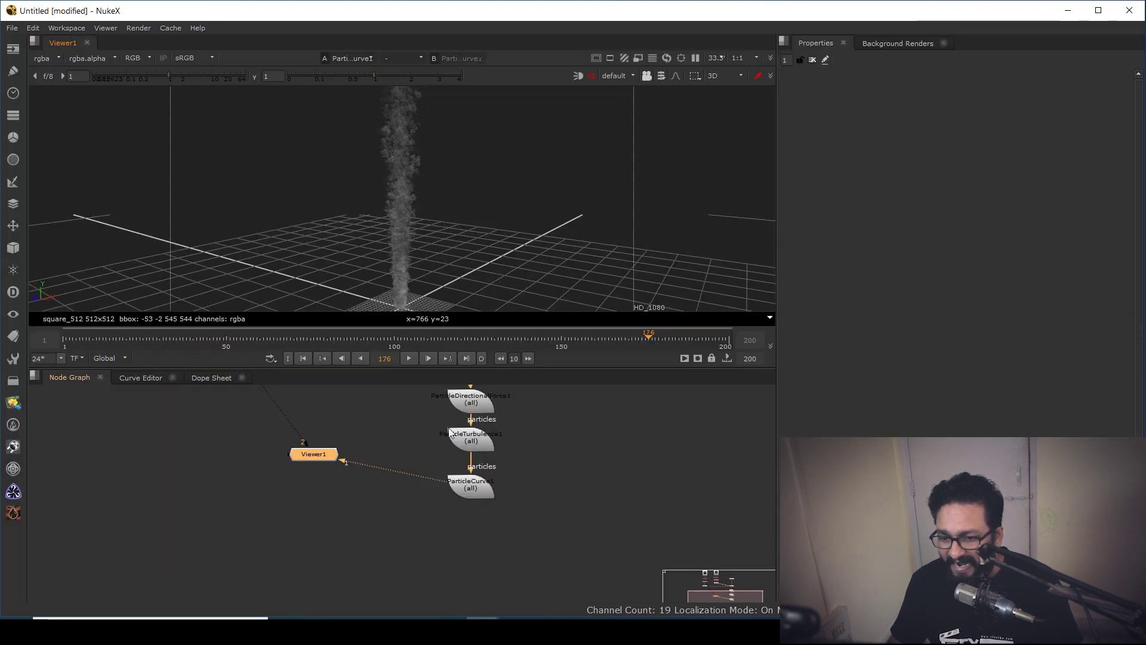
# Set ParticleEmitter1's max lifetime to 30.
pyautogui.moveTo(472, 386); pyautogui.dragTo(466, 528, button='middle')
pyautogui.scroll(2, 463, 524)
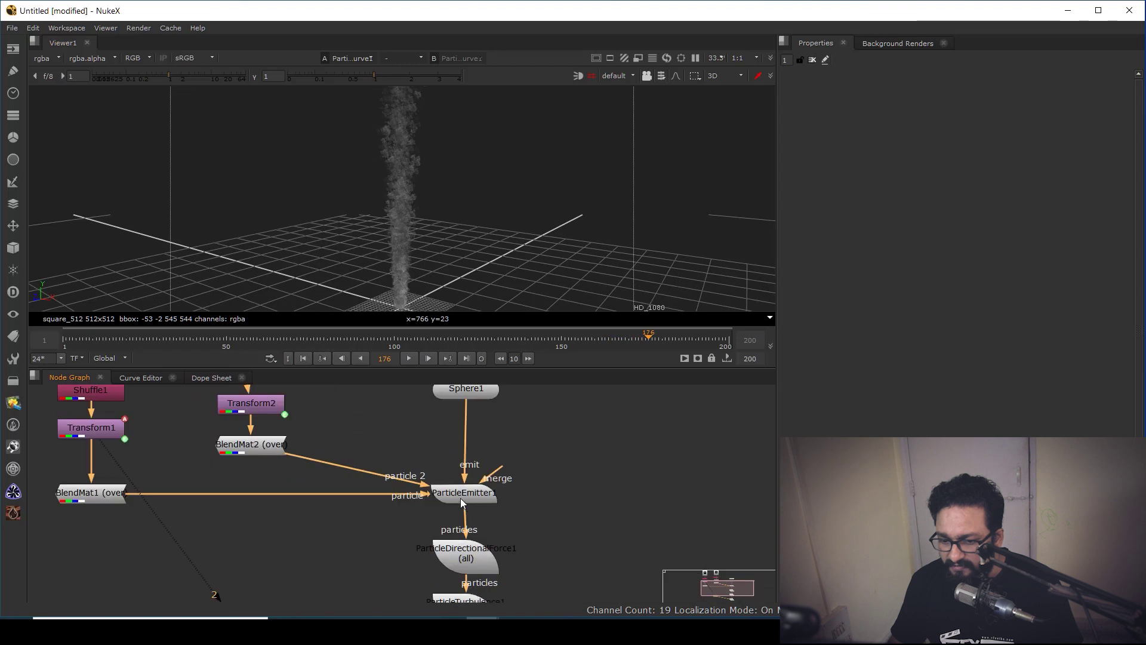
pyautogui.doubleClick(460, 497)
pyautogui.write('30')
pyautogui.press('Return')
pyautogui.click(551, 471)
# Open ParticleCurve1's properties.
pyautogui.moveTo(433, 243); pyautogui.dragTo(453, 179, button='middle')
pyautogui.moveTo(478, 534); pyautogui.dragTo(480, 425, button='middle')
pyautogui.moveTo(481, 488); pyautogui.dragTo(467, 445, button='middle')
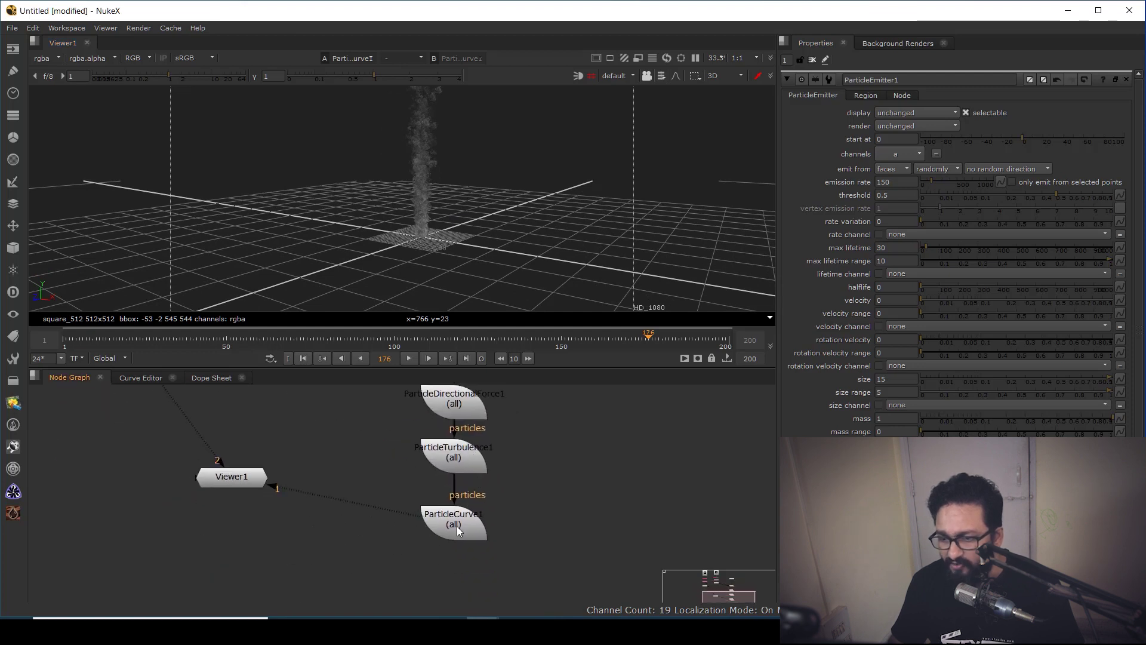
pyautogui.doubleClick(457, 525)
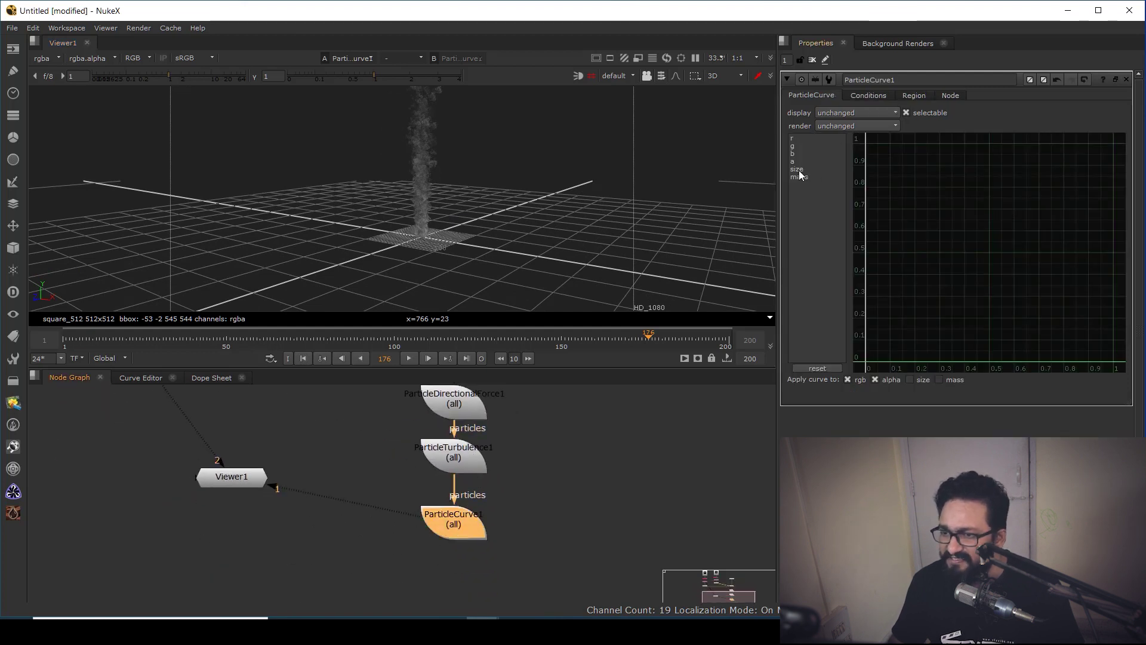
pyautogui.moveTo(443, 227); pyautogui.dragTo(450, 270, button='middle')
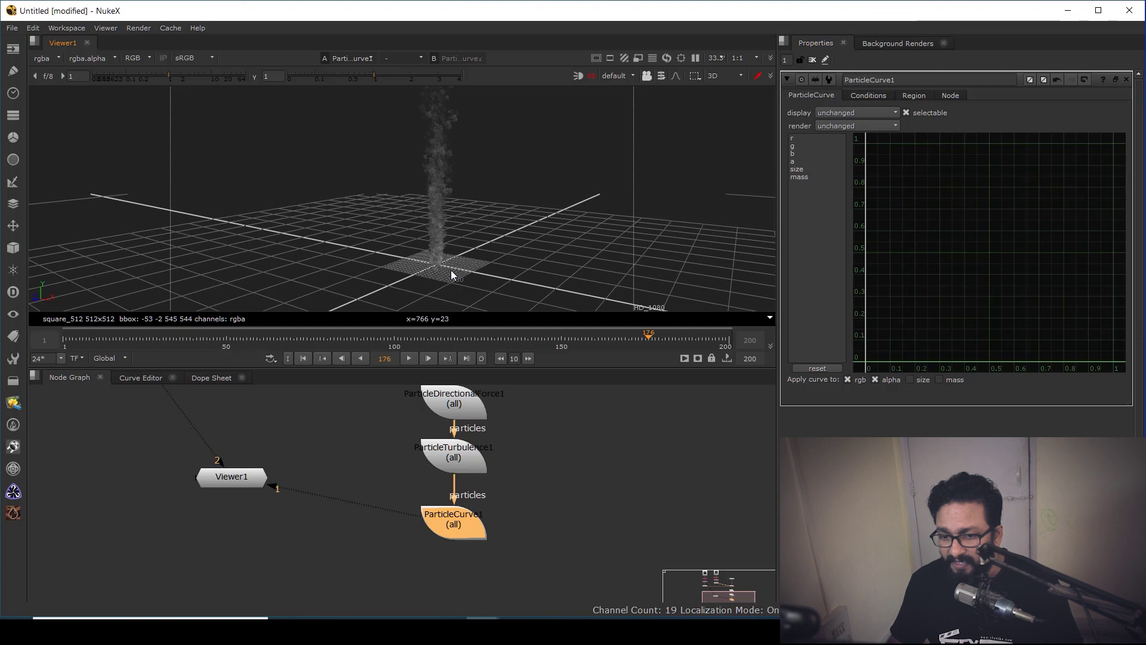
# Play the simulation from the first frame in the full-size viewer and examine the smoke's shape and fade near and far.
pyautogui.press('space')
pyautogui.moveTo(625, 472); pyautogui.dragTo(574, 362, button='middle')
pyautogui.click(474, 592)
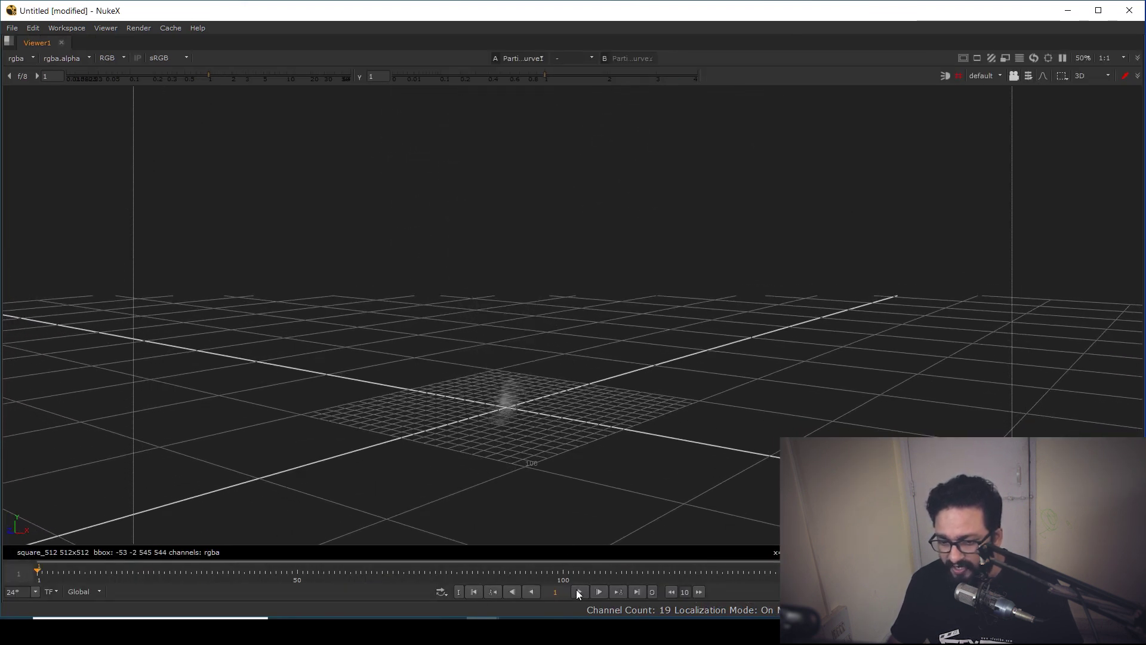
pyautogui.click(578, 591)
pyautogui.scroll(3, 532, 418)
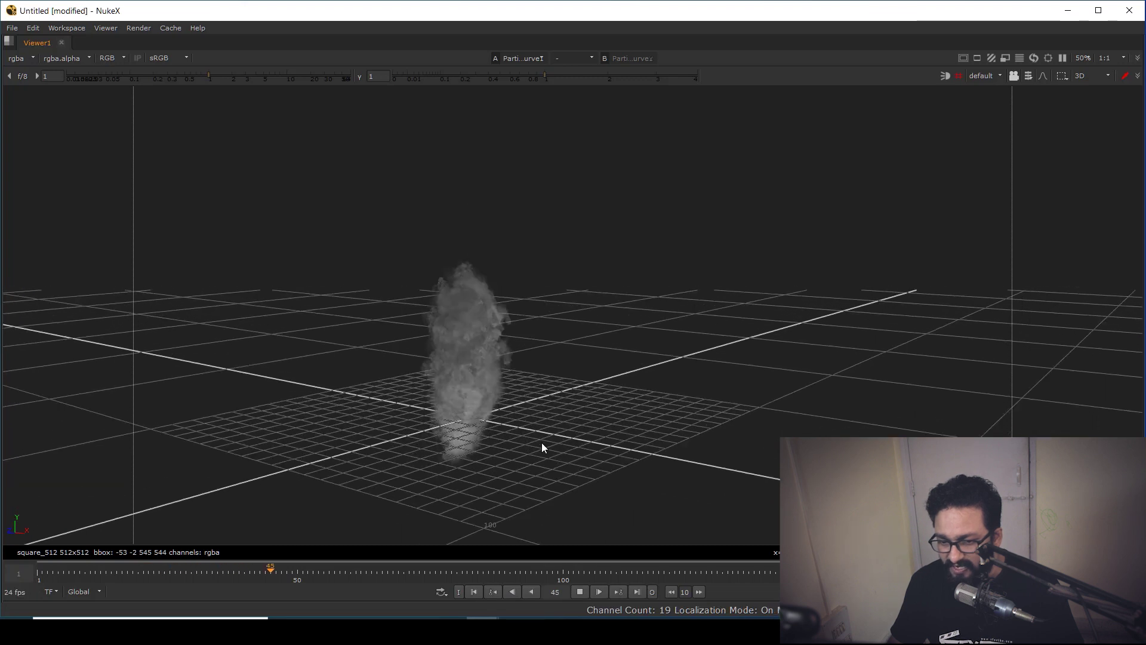
pyautogui.scroll(5, 571, 414)
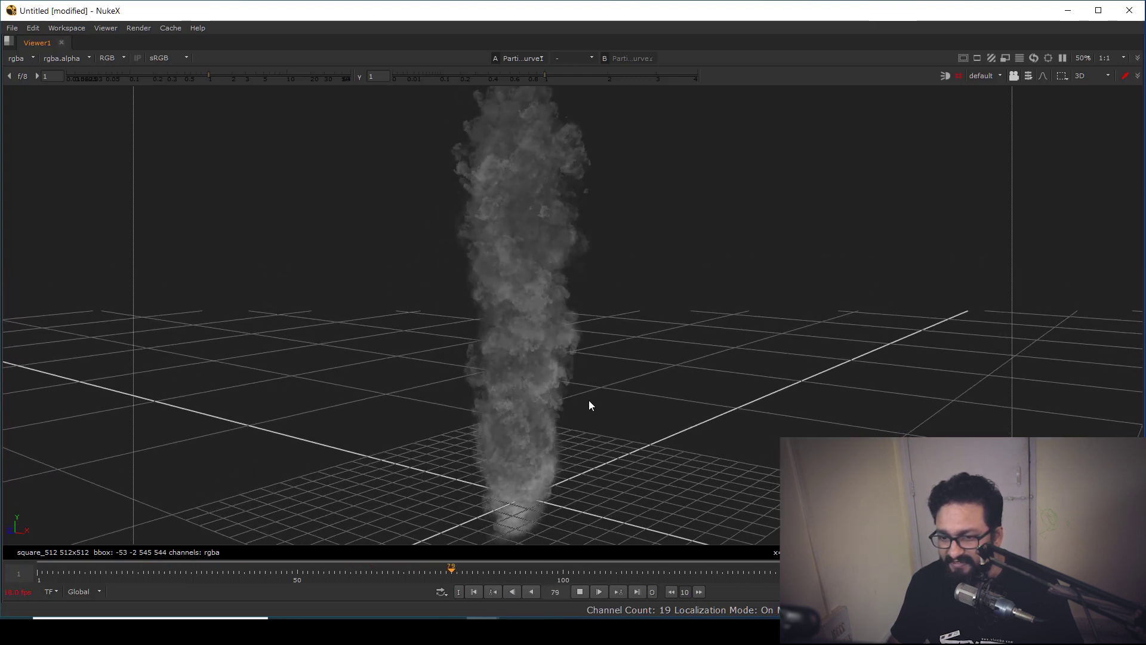
pyautogui.moveTo(589, 335); pyautogui.dragTo(591, 361, button='middle')
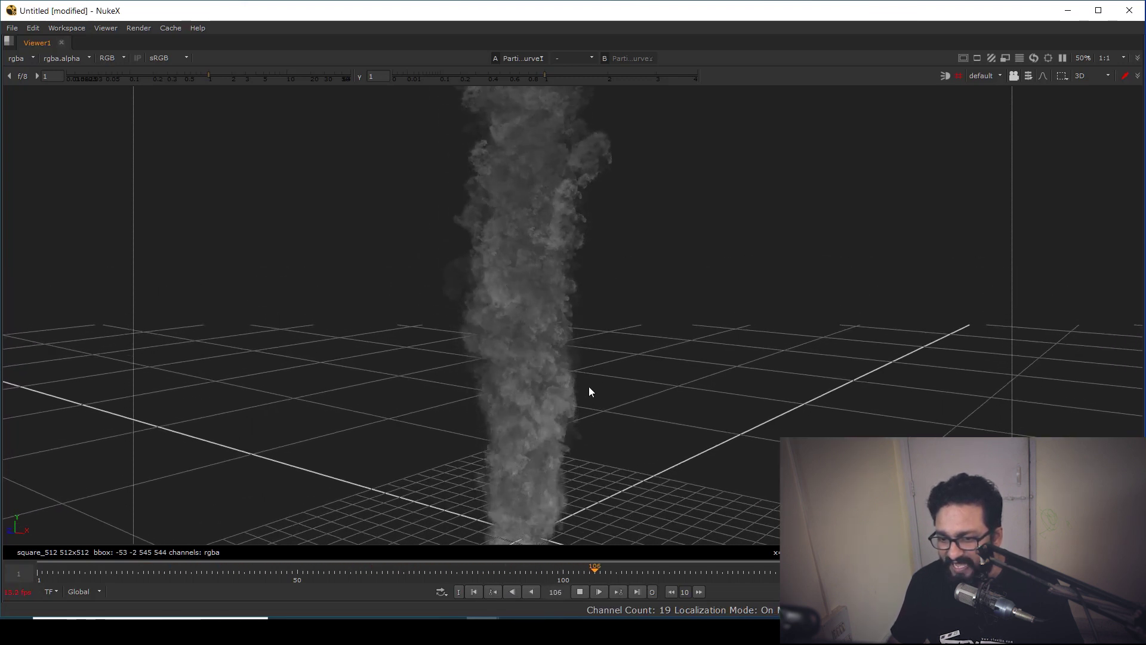
pyautogui.scroll(2, 538, 423)
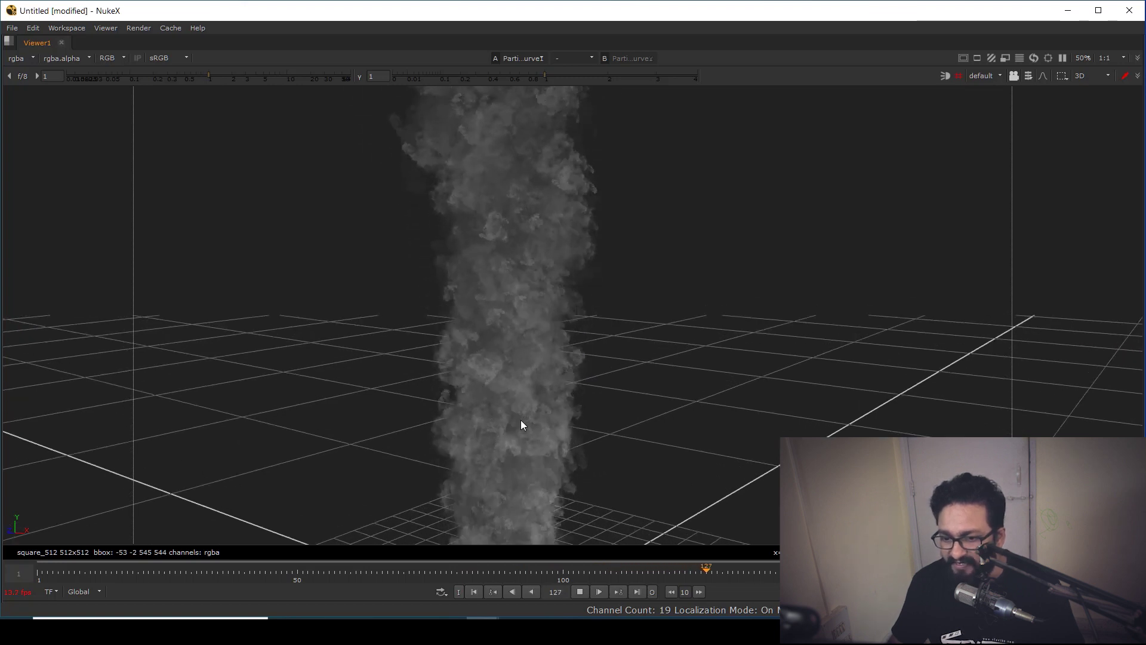
pyautogui.scroll(-5, 523, 426)
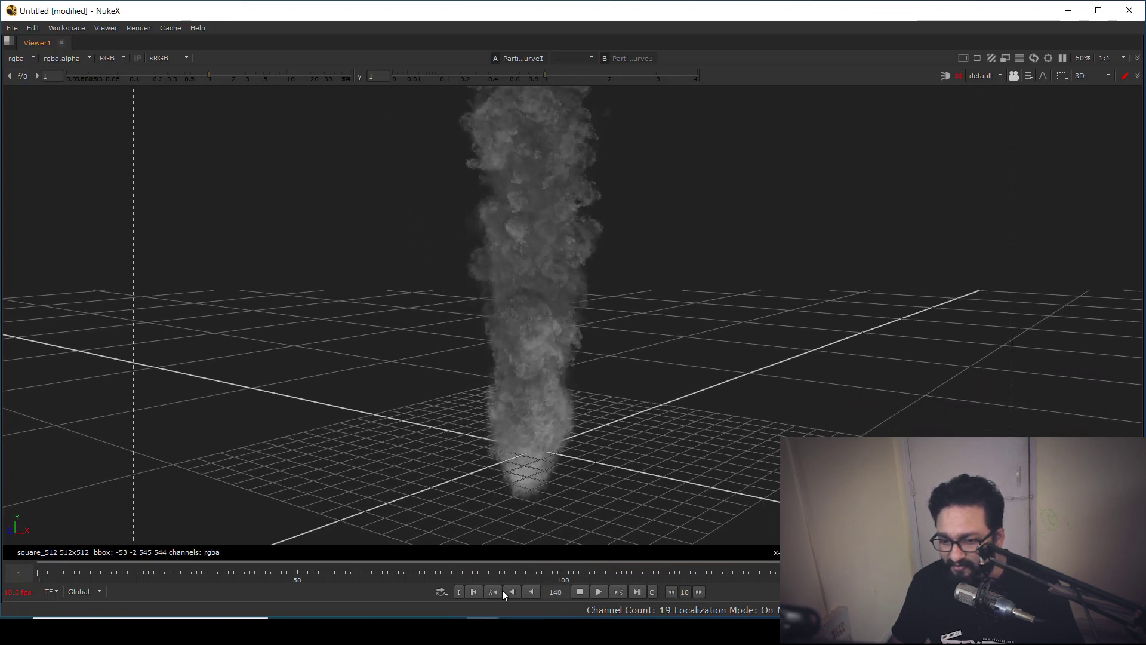
pyautogui.click(474, 591)
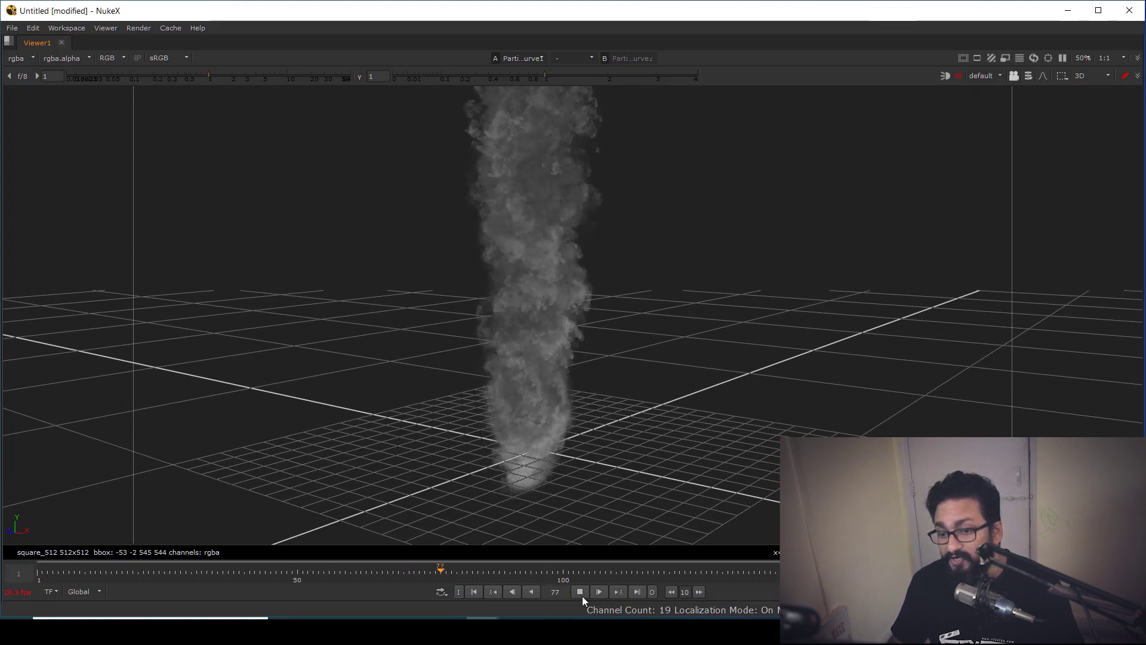
pyautogui.scroll(-3, 561, 381)
pyautogui.press('space')
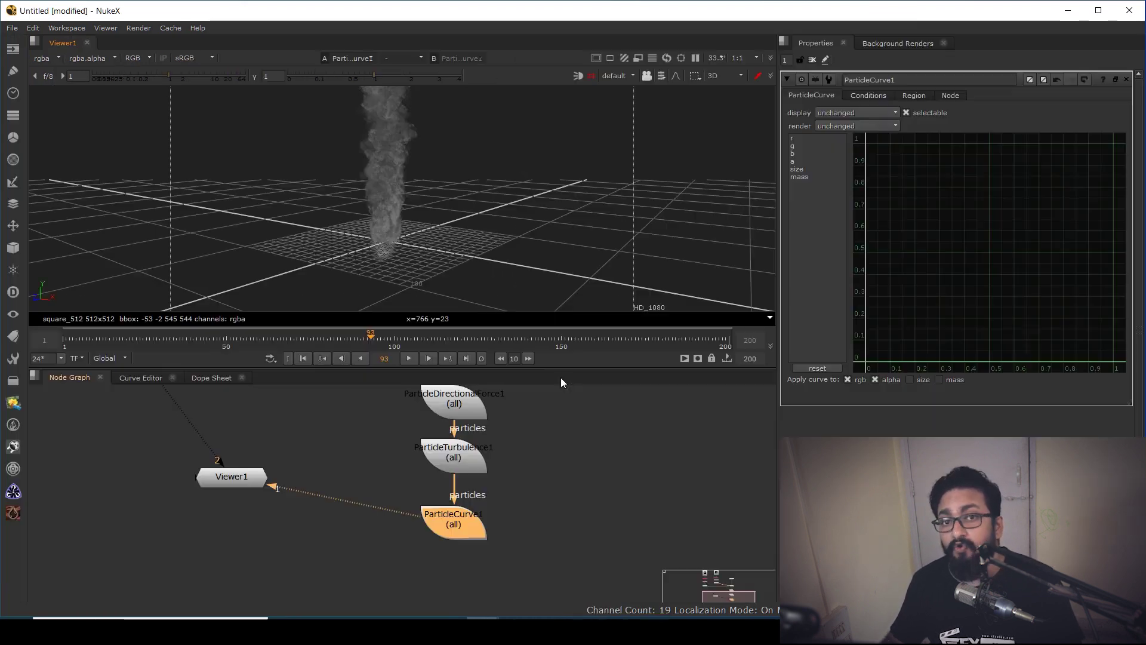
# Make room above ParticleCurve1 and insert a ParticleVortex node between ParticleTurbulence1 and ParticleCurve1.
pyautogui.scroll(-3, 477, 504)
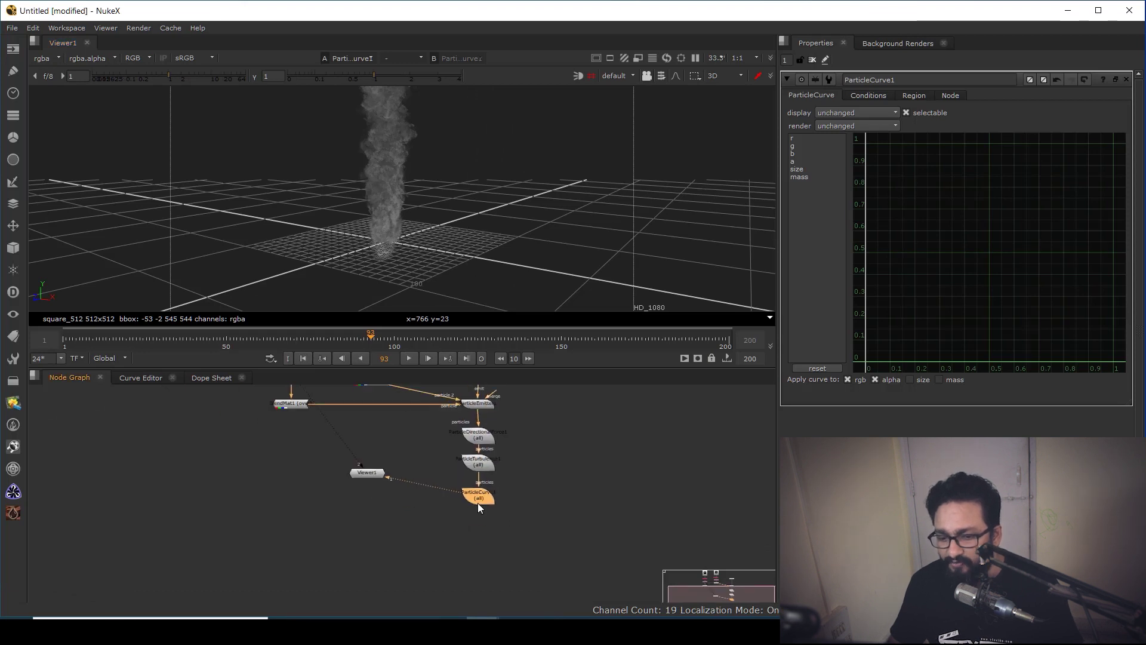
pyautogui.moveTo(515, 479); pyautogui.dragTo(517, 500, button='middle')
pyautogui.click(517, 500)
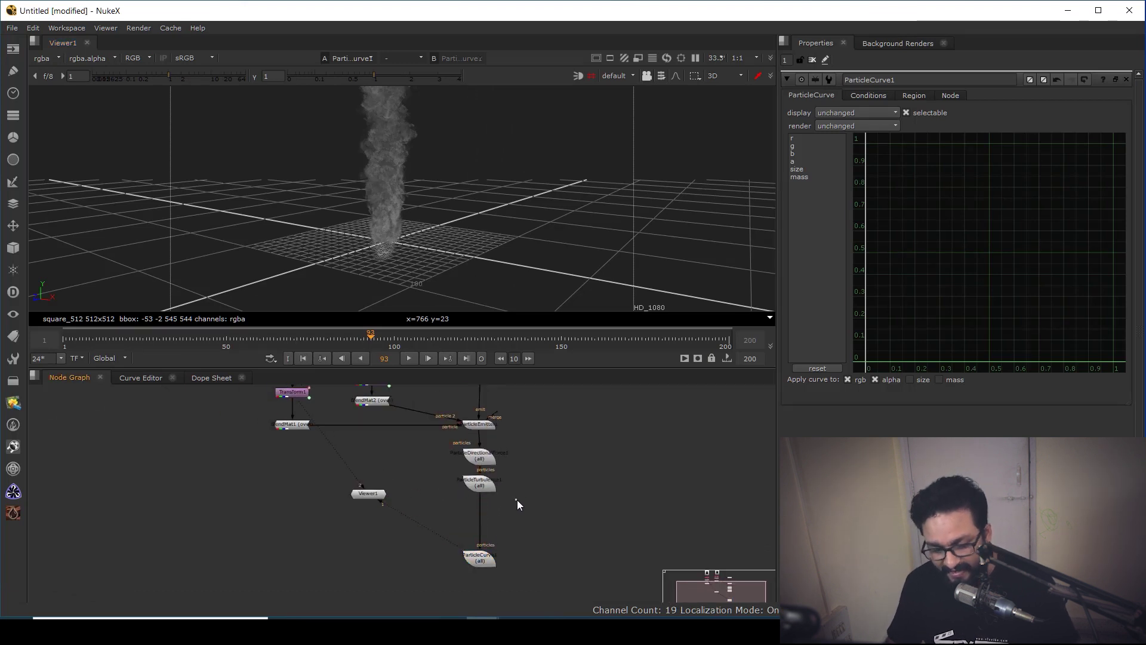
pyautogui.press('Tab')
pyautogui.write('vort')
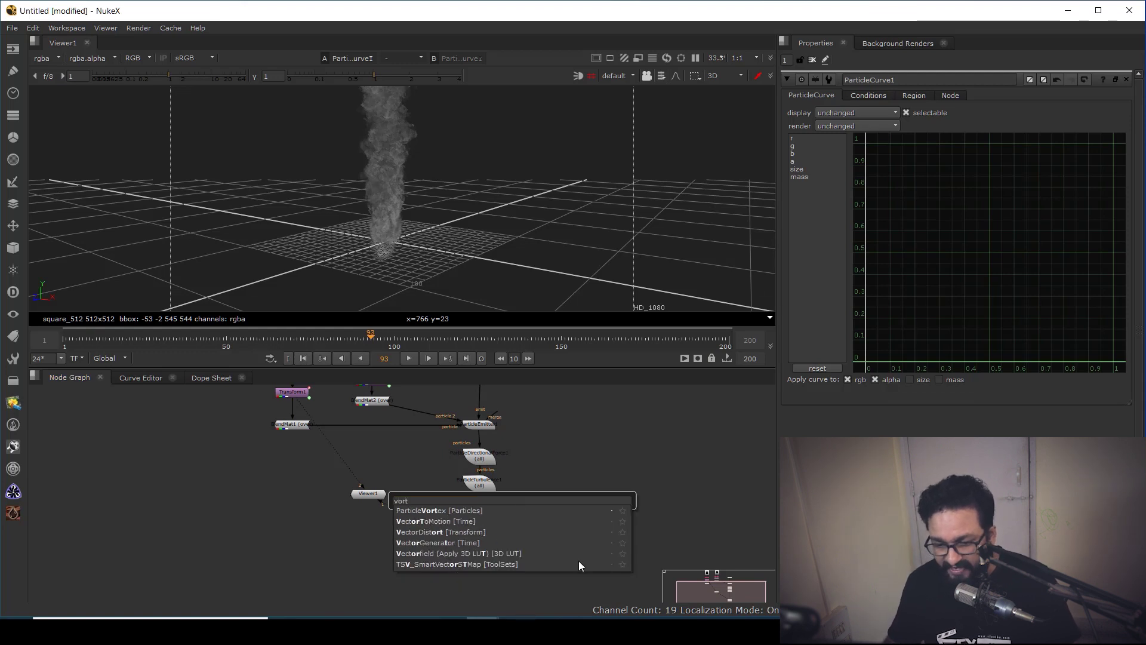
pyautogui.press('Return')
pyautogui.scroll(3, 485, 513)
pyautogui.moveTo(521, 503); pyautogui.dragTo(437, 544)
pyautogui.moveTo(483, 506); pyautogui.dragTo(489, 443, button='middle')
pyautogui.moveTo(499, 531); pyautogui.dragTo(453, 492)
pyautogui.click(445, 471)
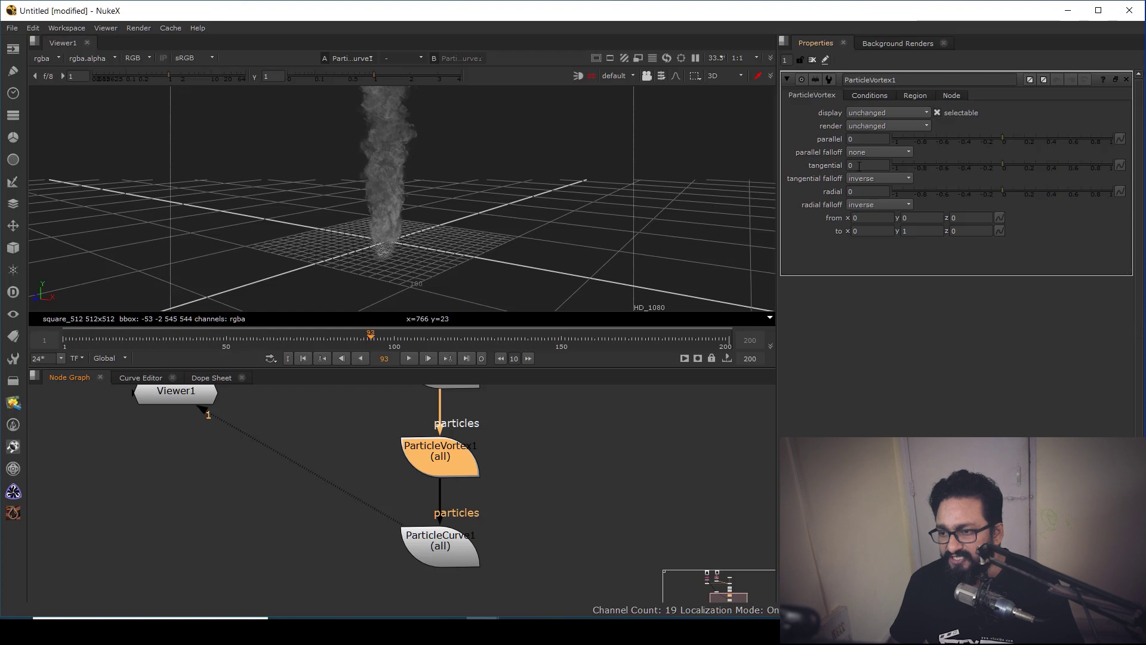
# Try a tangential force of 0.5 on ParticleVortex1 and play the simulation.
pyautogui.write('0.5')
pyautogui.press('Return')
pyautogui.keyDown('ctrl'); pyautogui.moveTo(593, 208); pyautogui.dragTo(425, 280); pyautogui.keyUp('ctrl')
pyautogui.click(406, 360)
pyautogui.keyDown('ctrl'); pyautogui.moveTo(476, 290); pyautogui.dragTo(327, 261); pyautogui.keyUp('ctrl')
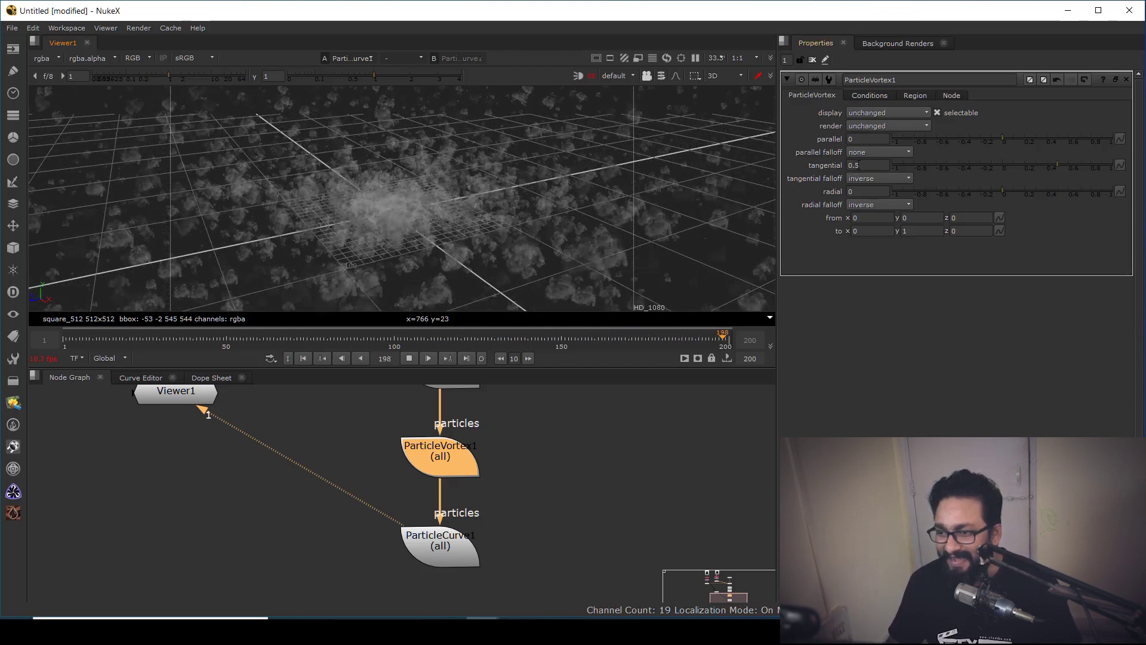
# Try a tangential force of 0.05 on ParticleVortex1 and check the swirl from closer up.
pyautogui.click(854, 165)
pyautogui.write('0')
pyautogui.press('Return')
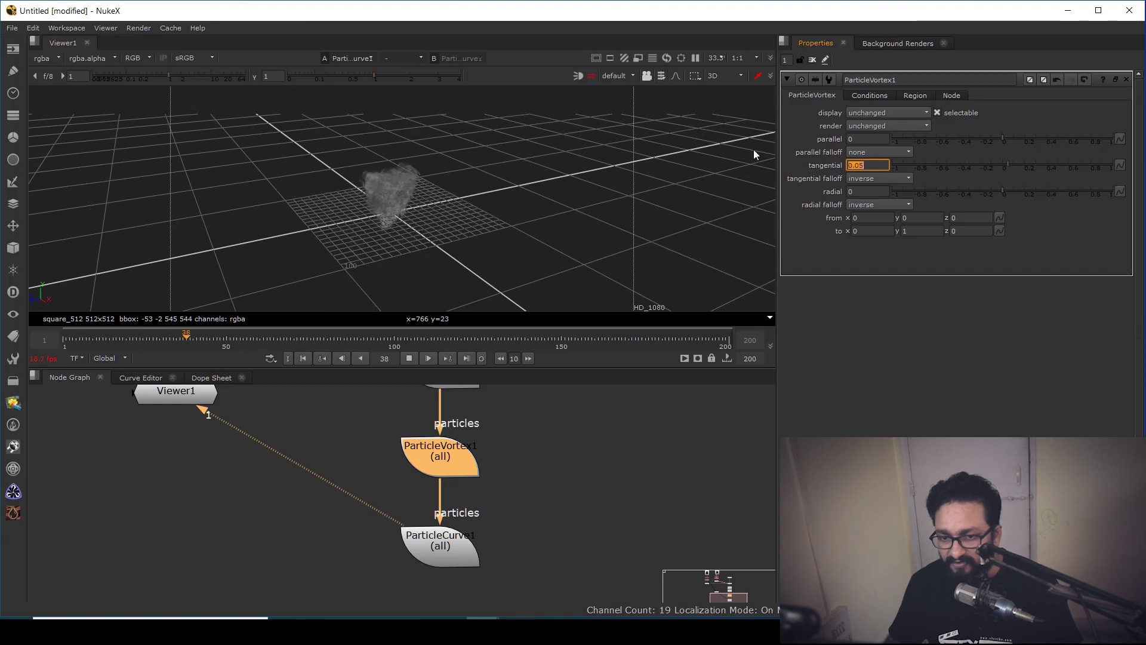
pyautogui.scroll(2, 377, 262)
pyautogui.keyDown('ctrl'); pyautogui.moveTo(381, 260); pyautogui.dragTo(356, 289); pyautogui.keyUp('ctrl')
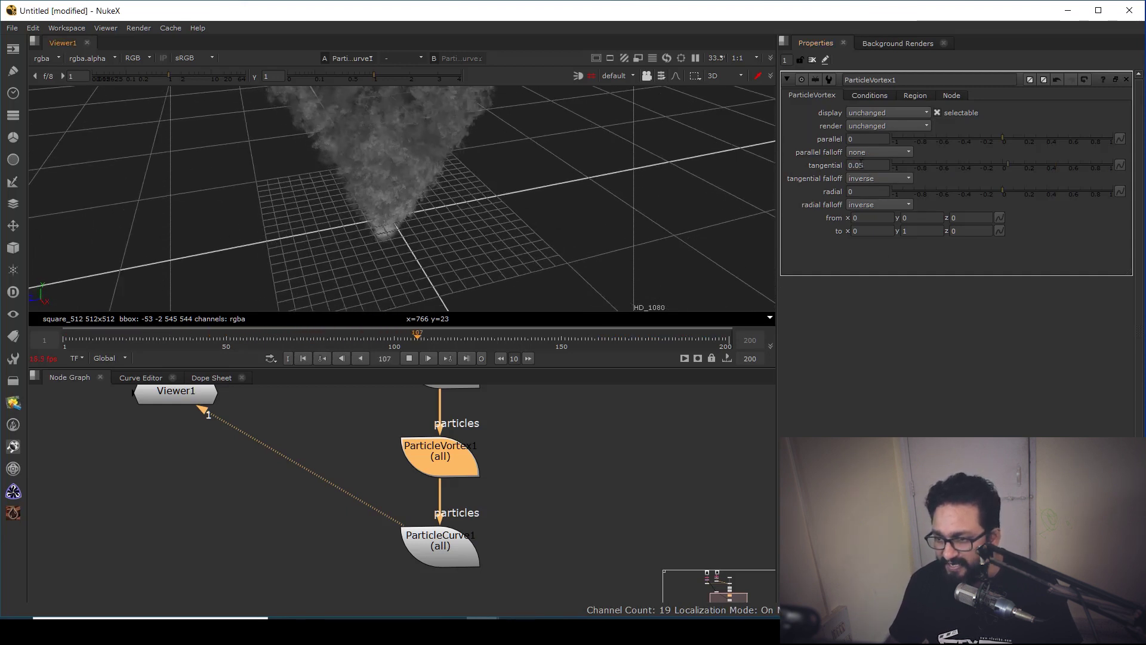
# Set ParticleVortex1's tangential force to 0.02 and replay the simulation.
pyautogui.write('2')
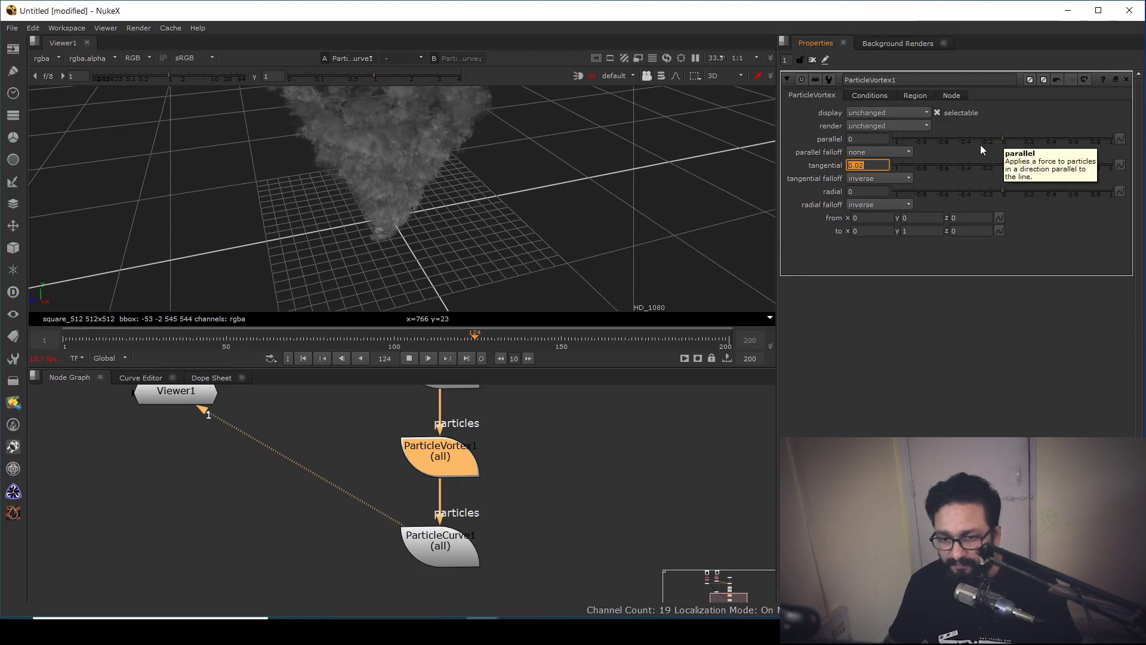
pyautogui.press('Return')
pyautogui.keyDown('ctrl'); pyautogui.moveTo(422, 250); pyautogui.dragTo(470, 243); pyautogui.keyUp('ctrl')
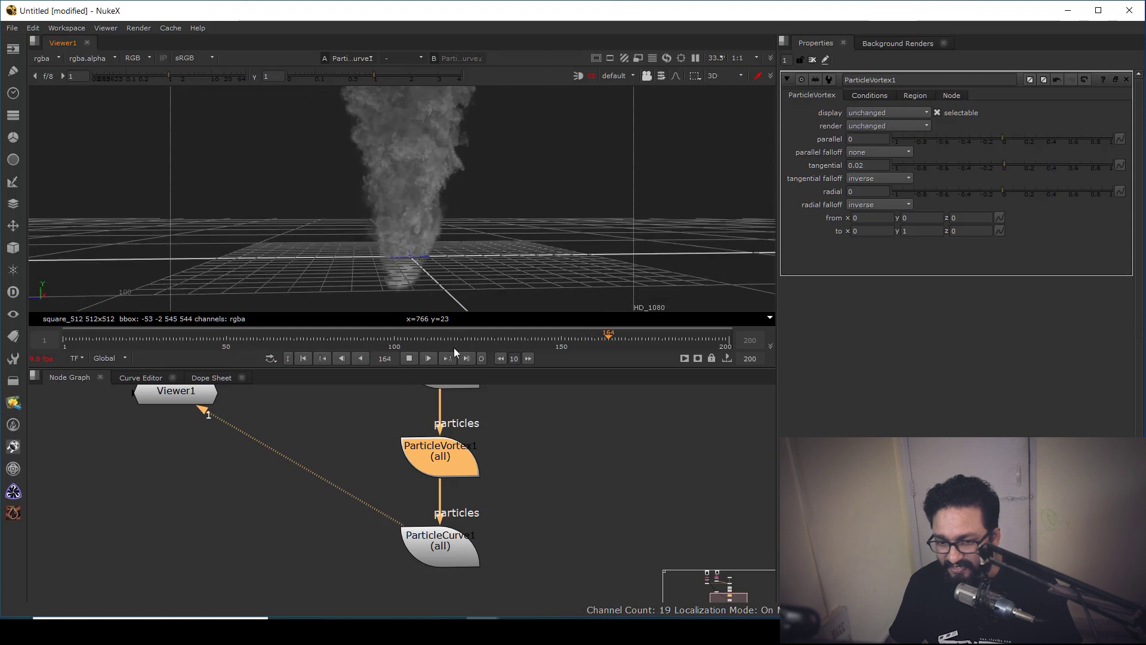
pyautogui.click(320, 358)
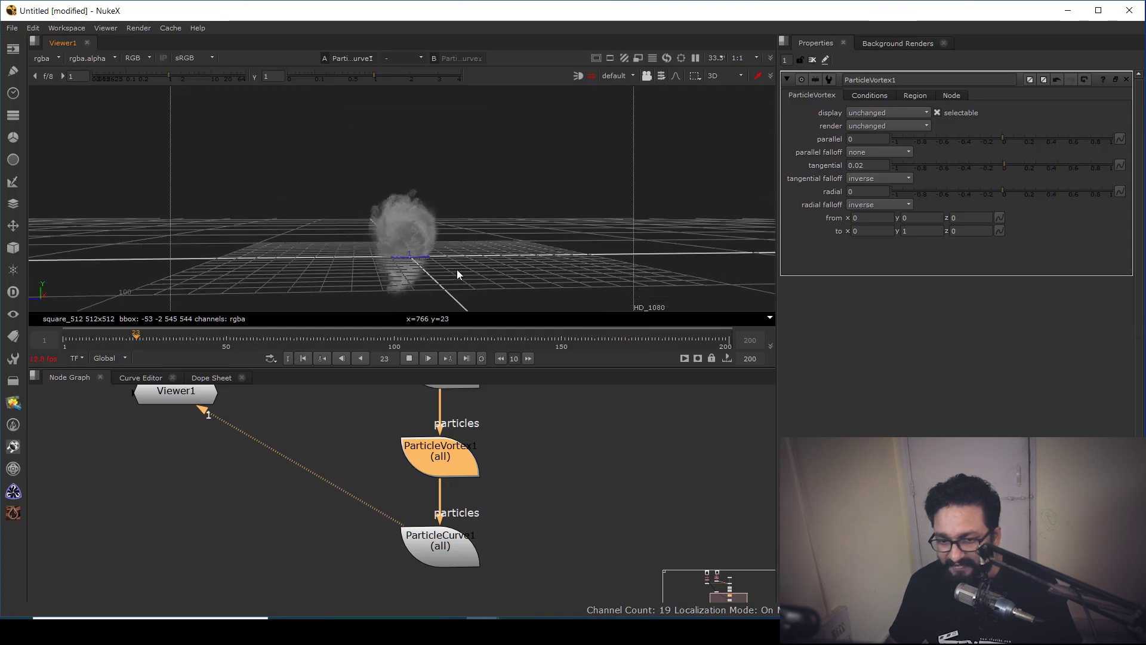
# Examine the swirling smoke column from above, the side and a distance while the simulation plays.
pyautogui.keyDown('ctrl'); pyautogui.moveTo(469, 260); pyautogui.dragTo(395, 274); pyautogui.keyUp('ctrl')
pyautogui.keyDown('ctrl'); pyautogui.moveTo(467, 249); pyautogui.dragTo(481, 201); pyautogui.keyUp('ctrl')
pyautogui.keyDown('ctrl'); pyautogui.moveTo(476, 264); pyautogui.dragTo(456, 180); pyautogui.keyUp('ctrl')
pyautogui.scroll(-3, 455, 178)
pyautogui.keyDown('ctrl'); pyautogui.moveTo(394, 320); pyautogui.dragTo(430, 291); pyautogui.keyUp('ctrl')
pyautogui.keyDown('ctrl'); pyautogui.moveTo(445, 201); pyautogui.dragTo(477, 310); pyautogui.keyUp('ctrl')
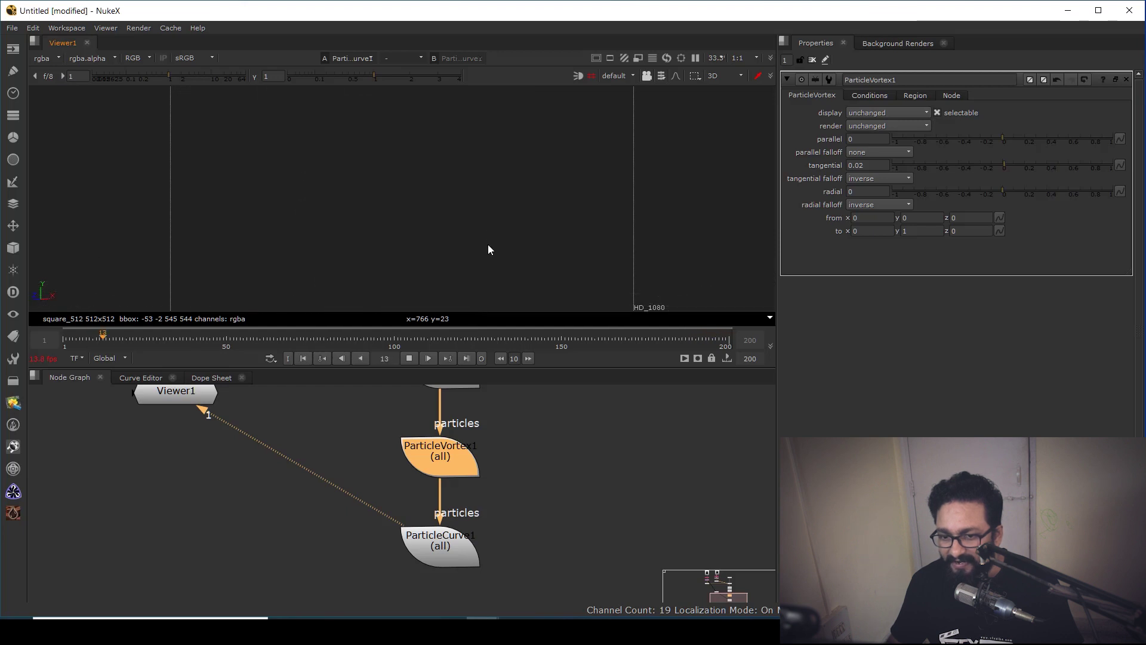
pyautogui.keyDown('ctrl'); pyautogui.moveTo(483, 120); pyautogui.dragTo(456, 241); pyautogui.keyUp('ctrl')
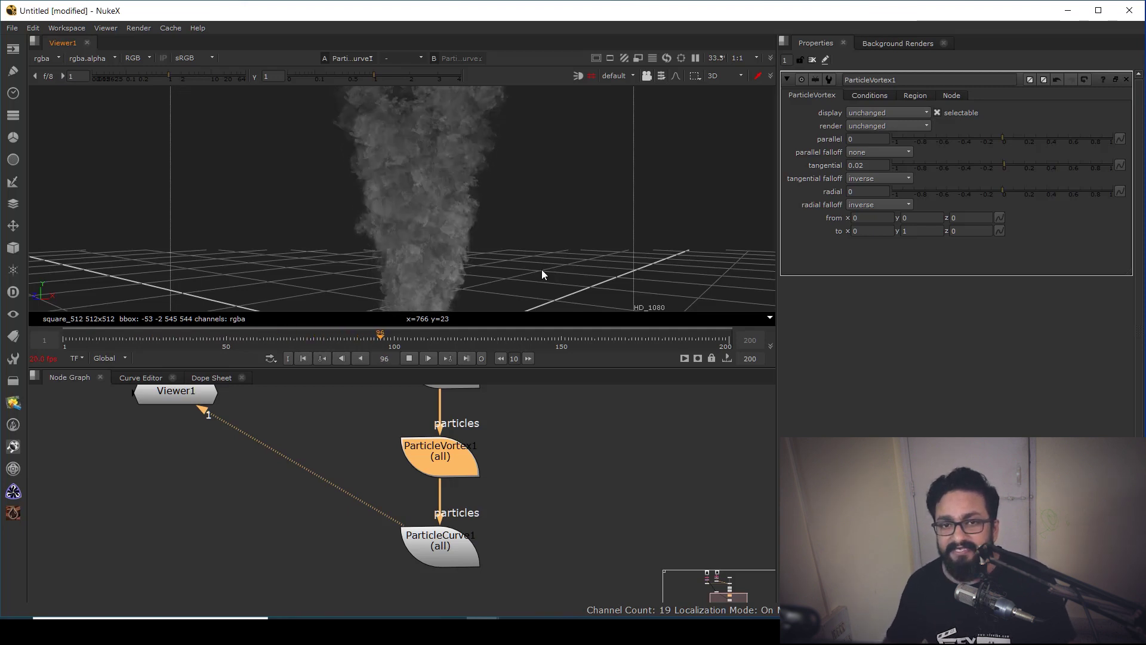
pyautogui.scroll(-3, 468, 231)
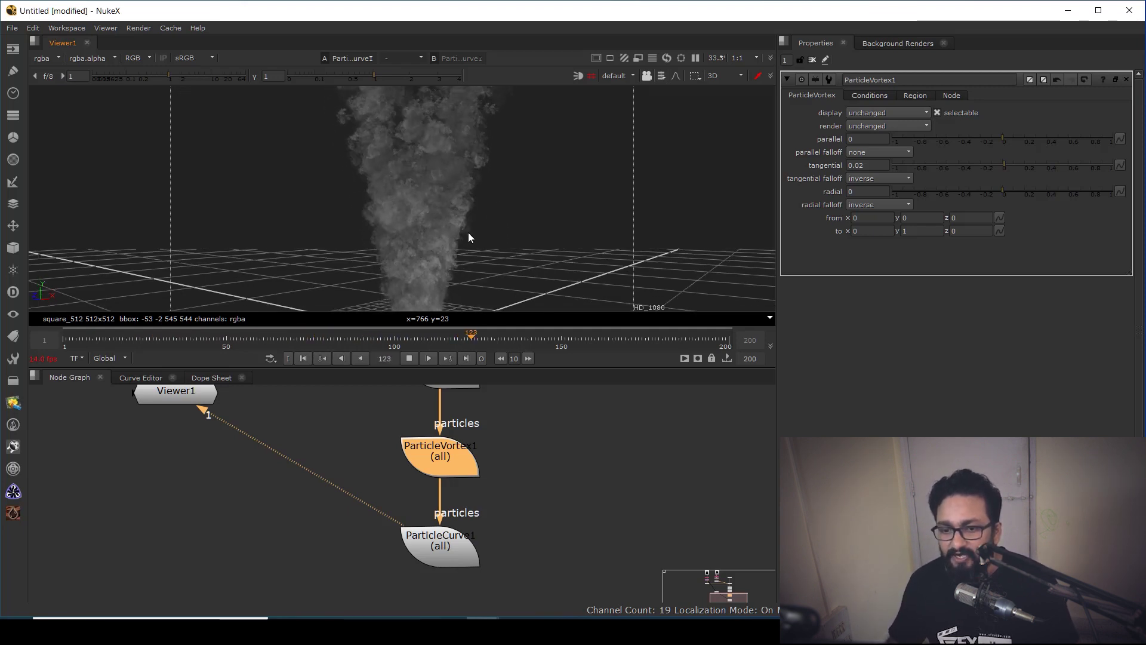
pyautogui.moveTo(461, 183); pyautogui.dragTo(471, 185, button='middle')
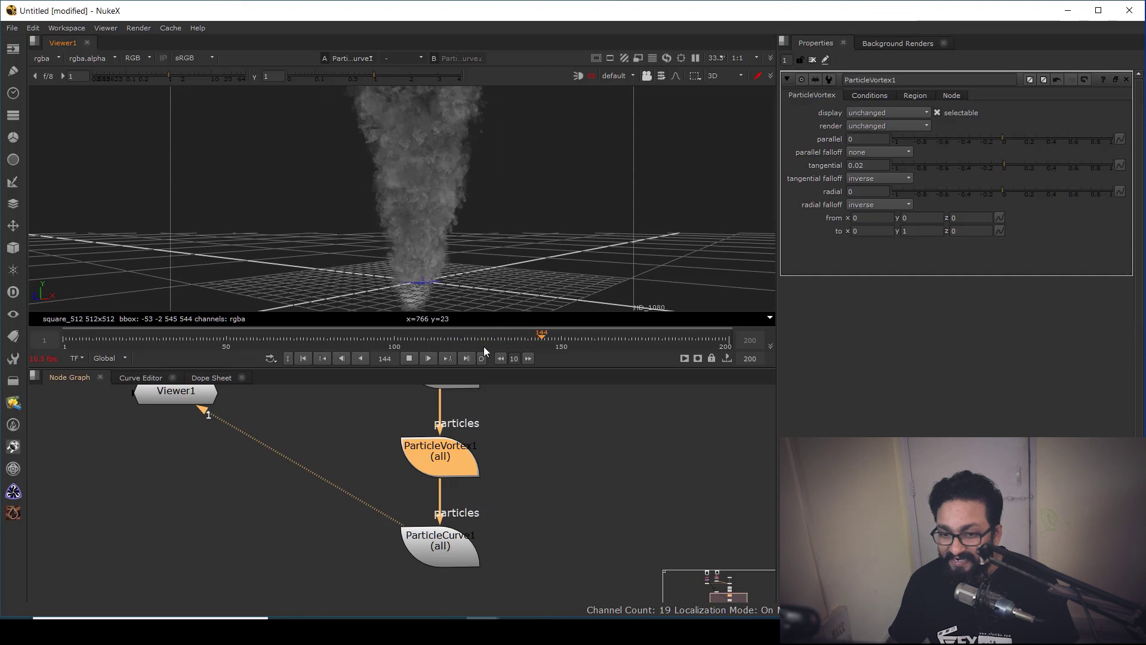
pyautogui.keyDown('ctrl'); pyautogui.moveTo(438, 281); pyautogui.dragTo(506, 310); pyautogui.keyUp('ctrl')
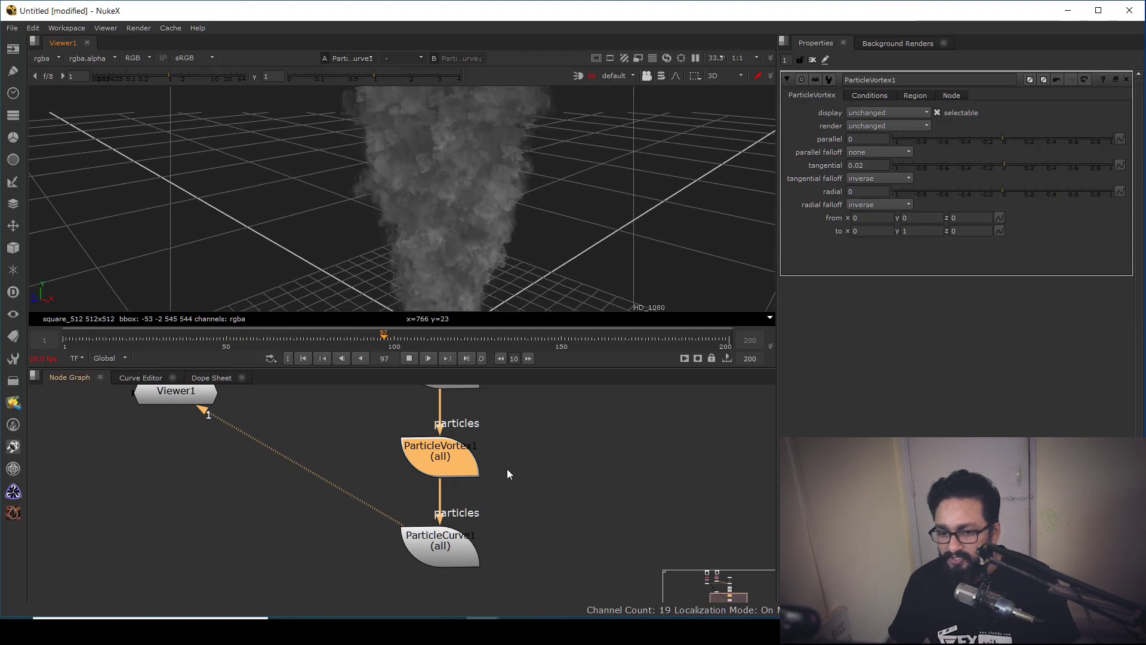
# Try an emission rate of 15 on ParticleEmitter1 and inspect the playing smoke from different angles and distances.
pyautogui.moveTo(507, 468); pyautogui.dragTo(510, 602, button='middle')
pyautogui.keyDown('ctrl'); pyautogui.moveTo(460, 180); pyautogui.dragTo(472, 251); pyautogui.keyUp('ctrl')
pyautogui.moveTo(499, 426); pyautogui.dragTo(477, 497, button='middle')
pyautogui.click(476, 495)
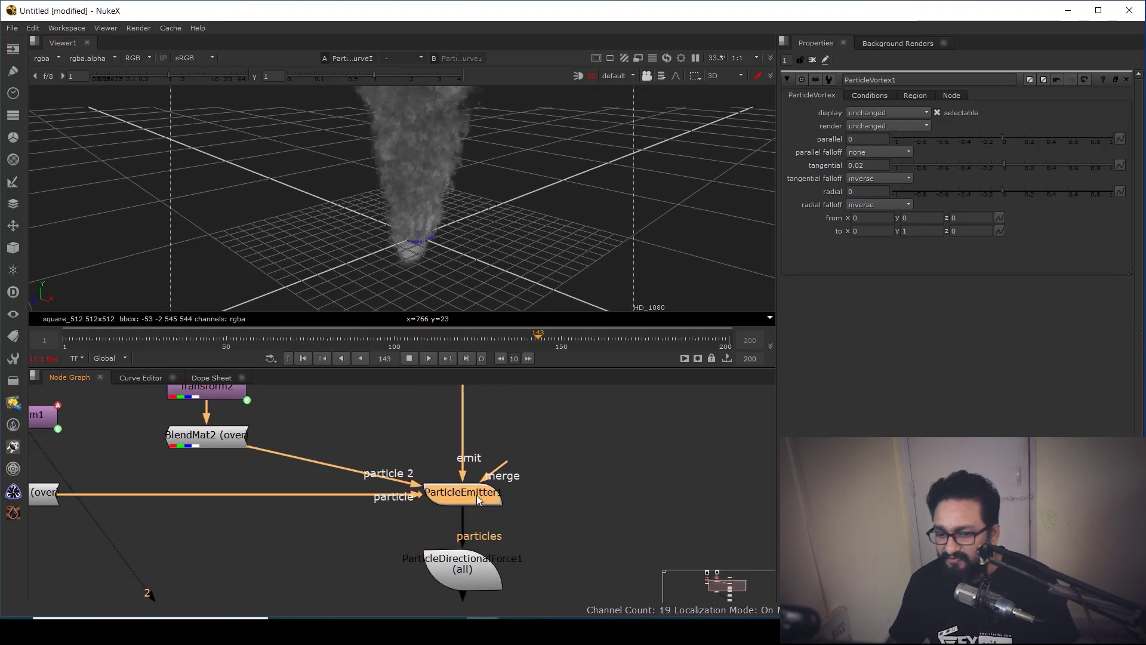
pyautogui.doubleClick(471, 494)
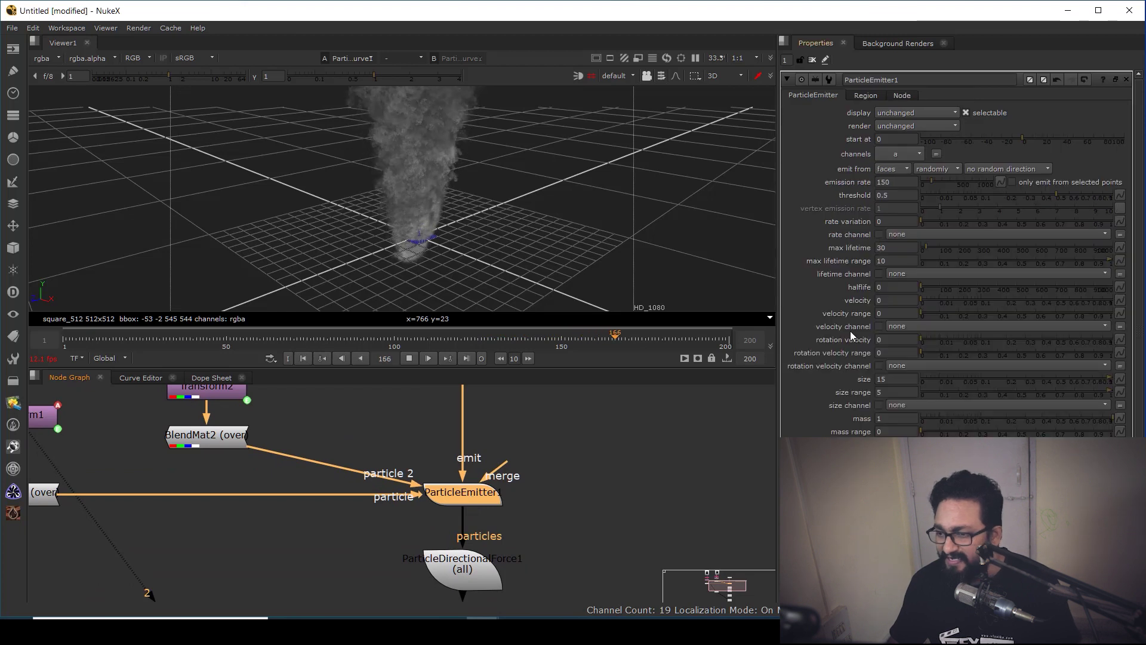
pyautogui.click(887, 183)
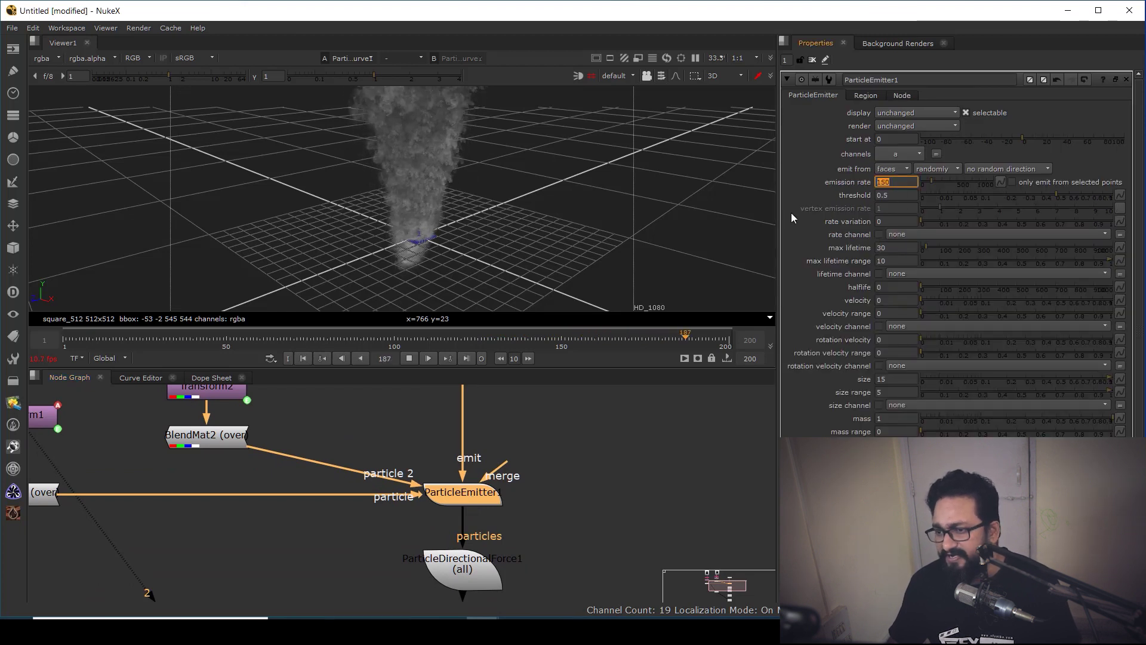
pyautogui.write('15')
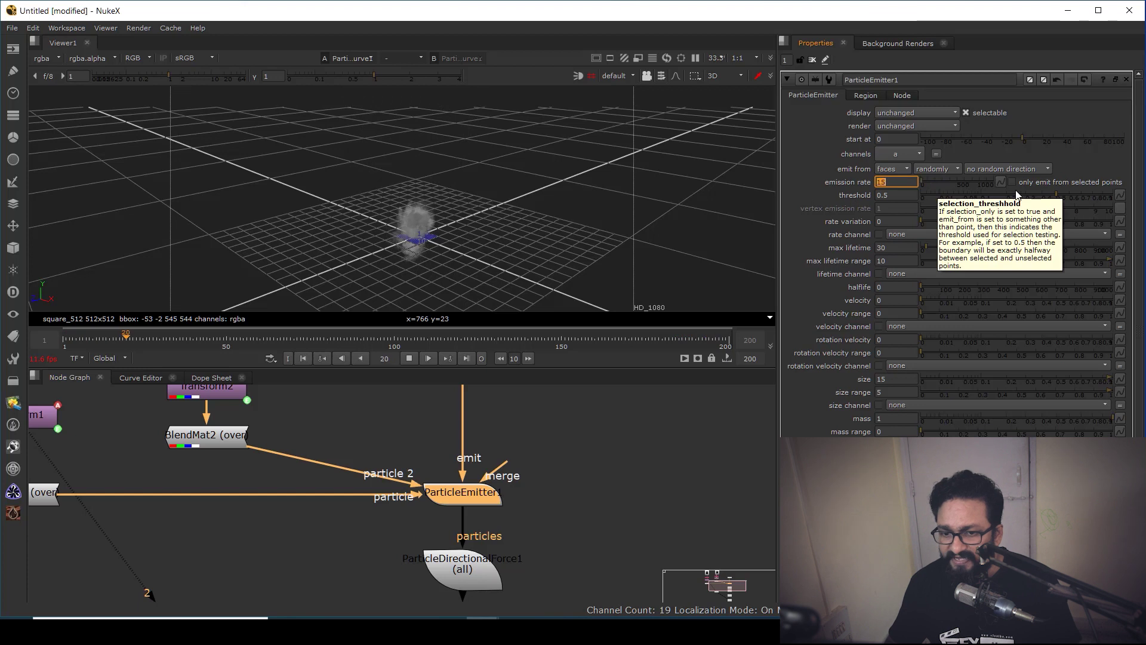
pyautogui.keyDown('ctrl'); pyautogui.moveTo(456, 263); pyautogui.dragTo(453, 248); pyautogui.keyUp('ctrl')
pyautogui.moveTo(453, 248)
pyautogui.keyDown('alt'); pyautogui.mouseDown(button='middle')
pyautogui.moveTo(478, 259)
pyautogui.moveTo(472, 252)
pyautogui.mouseUp(button='middle'); pyautogui.keyUp('alt')
pyautogui.keyDown('ctrl'); pyautogui.moveTo(471, 252); pyautogui.dragTo(444, 230); pyautogui.keyUp('ctrl')
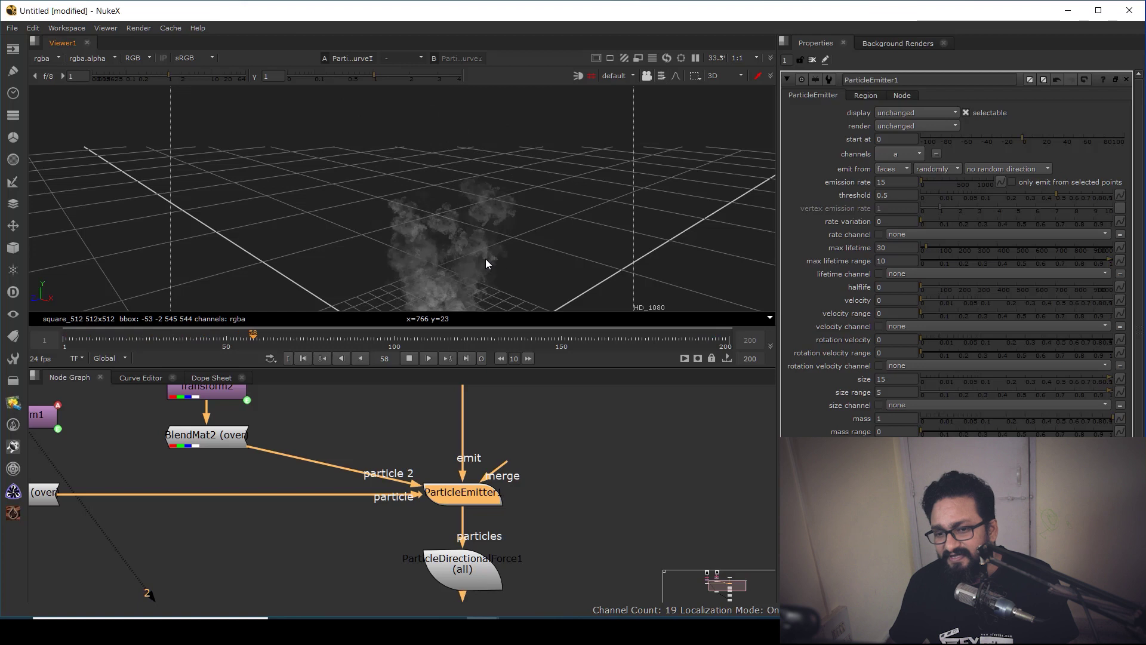
pyautogui.moveTo(508, 259); pyautogui.dragTo(513, 241, button='middle')
pyautogui.keyDown('ctrl'); pyautogui.moveTo(522, 254); pyautogui.dragTo(457, 174); pyautogui.keyUp('ctrl')
pyautogui.keyDown('ctrl'); pyautogui.moveTo(488, 235); pyautogui.dragTo(561, 217); pyautogui.keyUp('ctrl')
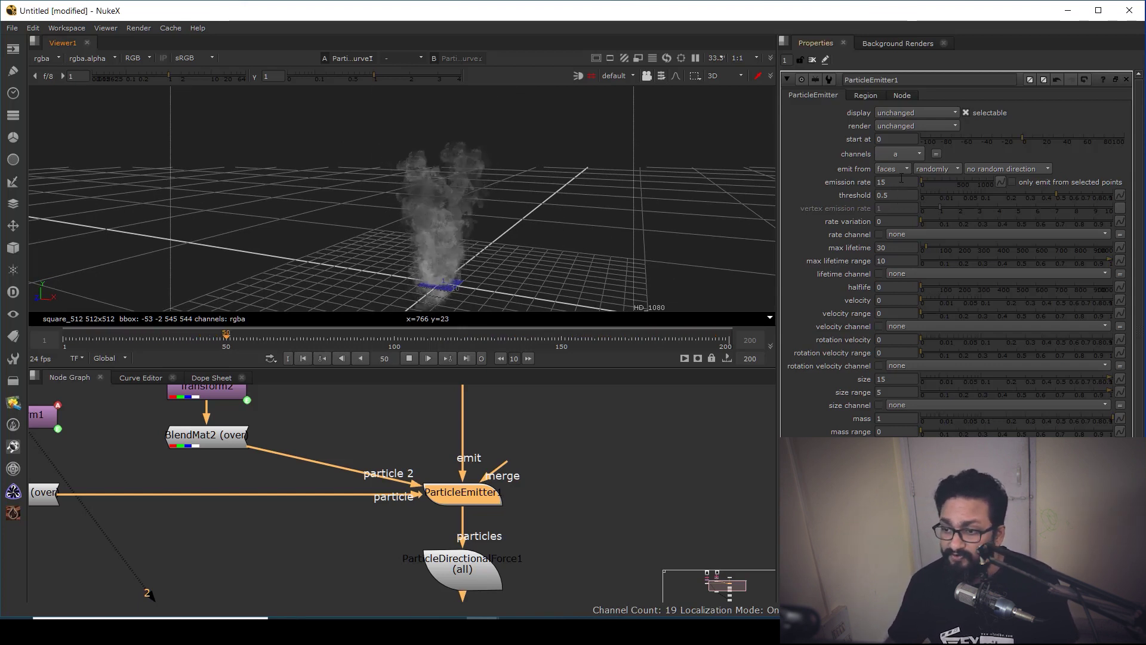
# Try an emission rate of 300 on ParticleEmitter1 and check the density of the playing smoke.
pyautogui.moveTo(724, 199); pyautogui.dragTo(650, 226)
pyautogui.write('300')
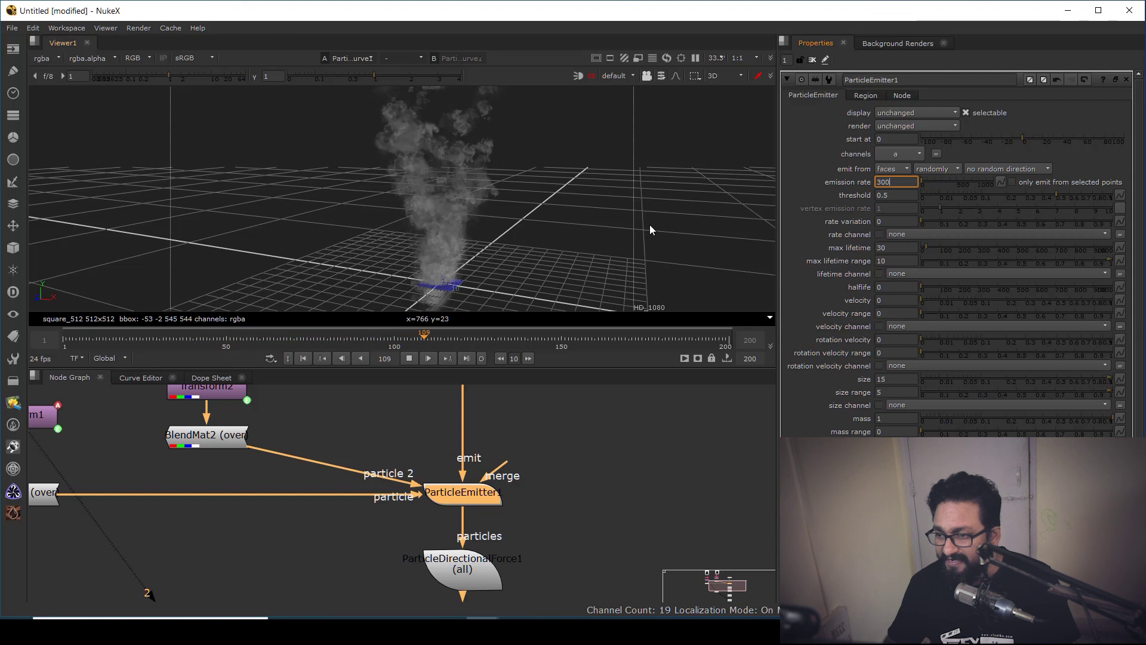
pyautogui.press('Return')
pyautogui.keyDown('ctrl'); pyautogui.moveTo(517, 252); pyautogui.dragTo(464, 210); pyautogui.keyUp('ctrl')
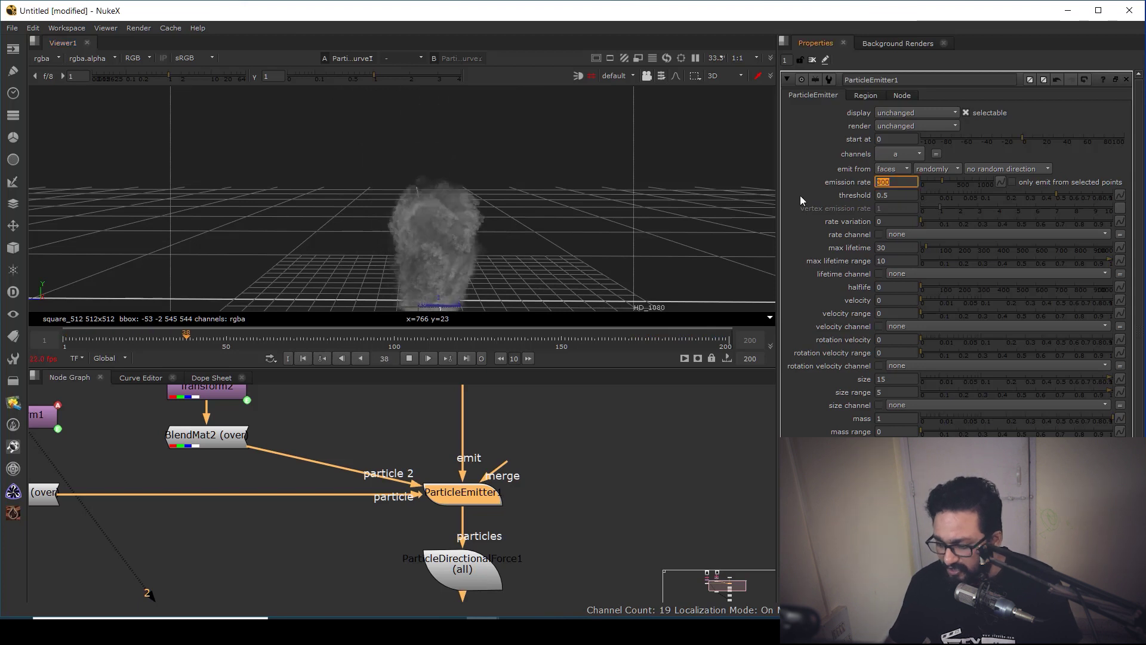
# Set ParticleEmitter1's emission rate to 50 and view the resulting smoke column from another angle.
pyautogui.write('5')
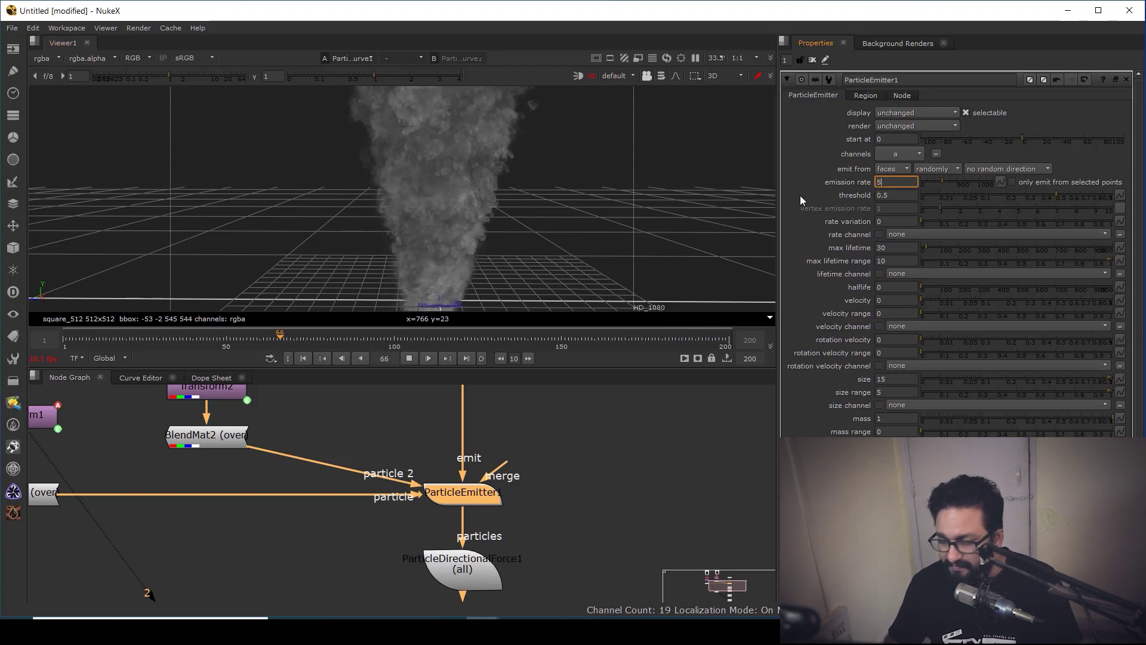
pyautogui.write('0')
pyautogui.keyDown('ctrl'); pyautogui.moveTo(518, 250); pyautogui.dragTo(565, 255); pyautogui.keyUp('ctrl')
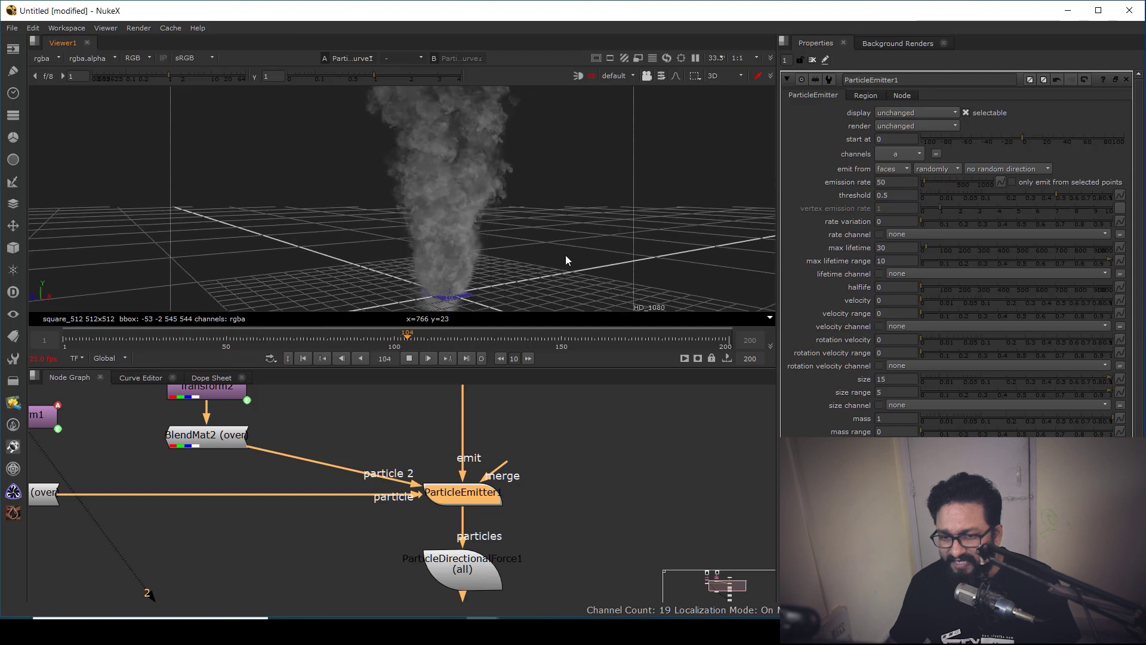